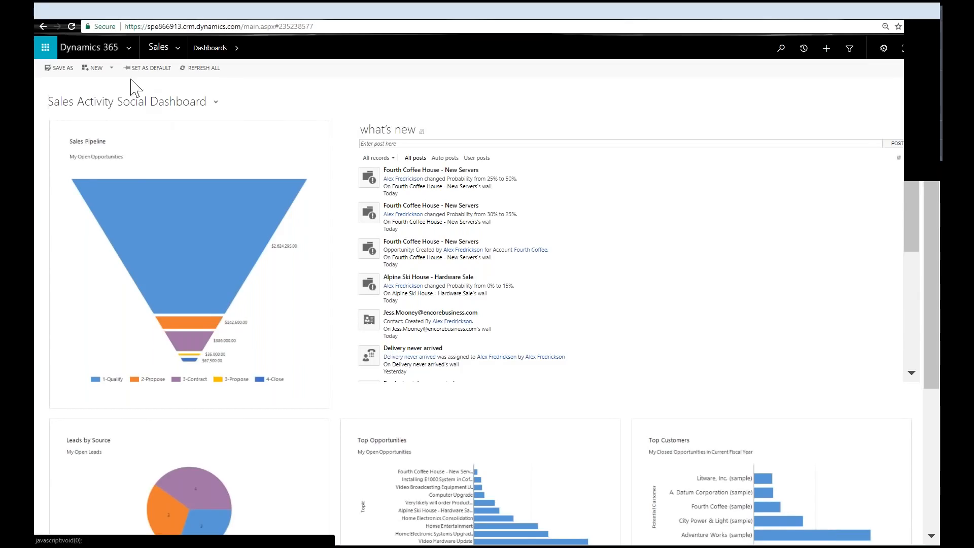
# Look over the Office 365 applications and the list of available Dynamics 365 apps
pyautogui.click(52, 52)
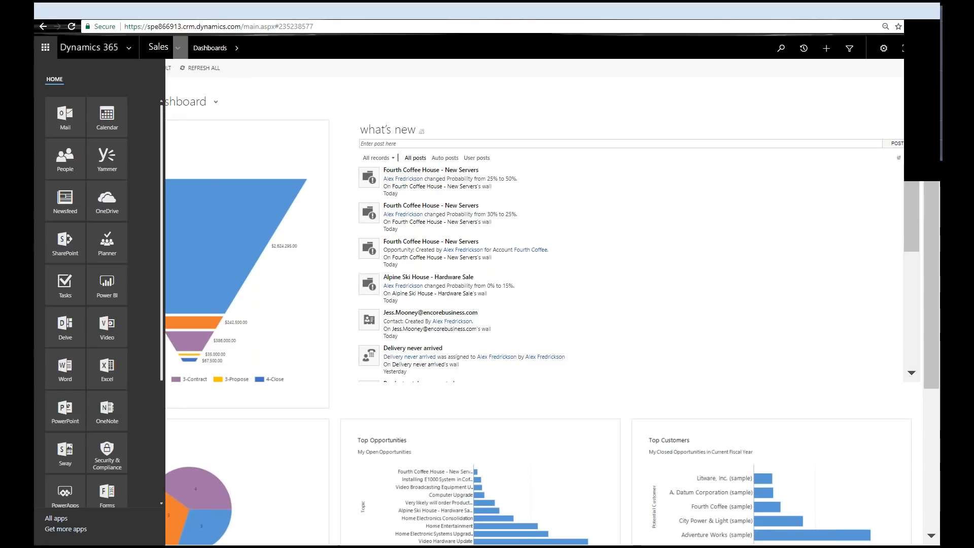
pyautogui.click(95, 53)
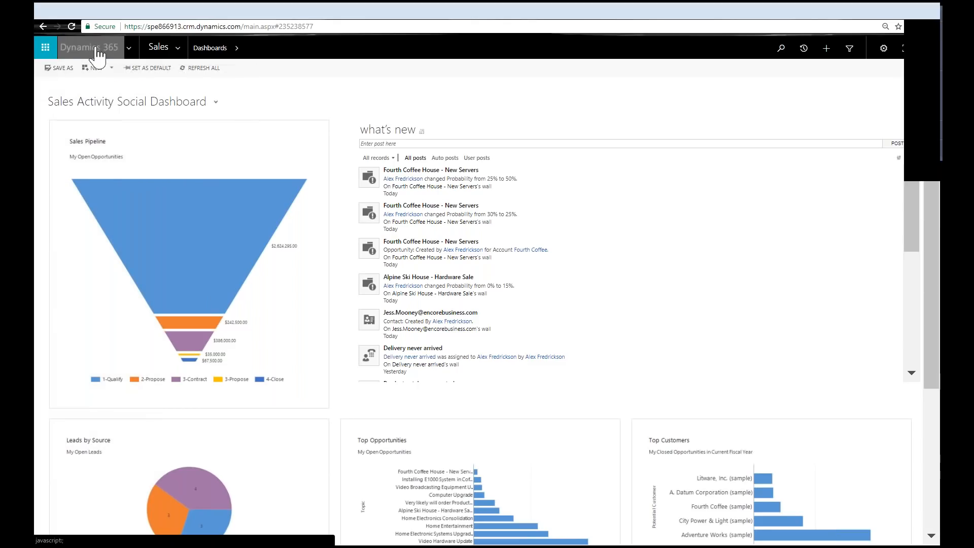
pyautogui.click(131, 50)
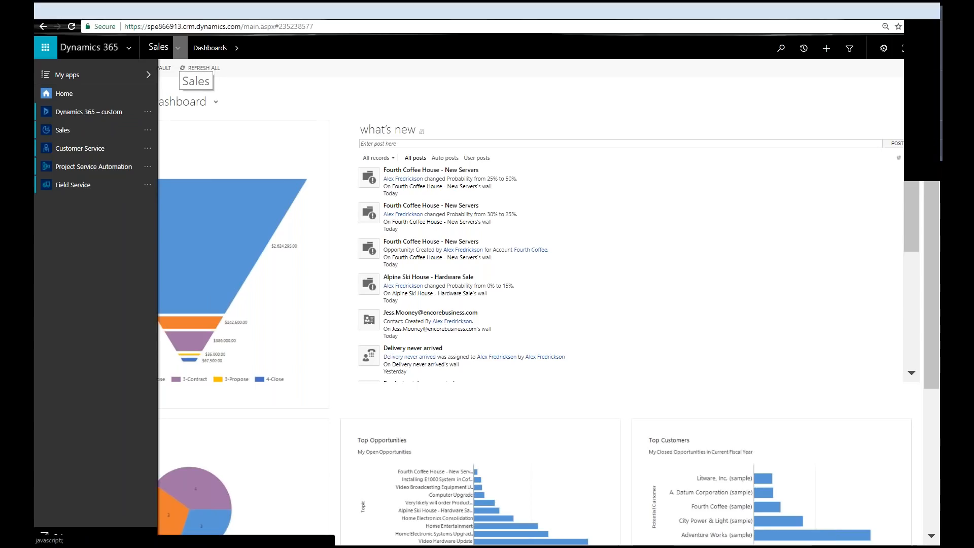
# Browse the entities offered in the Sales, Service, Marketing, Field Service and Project Service areas
pyautogui.click(178, 49)
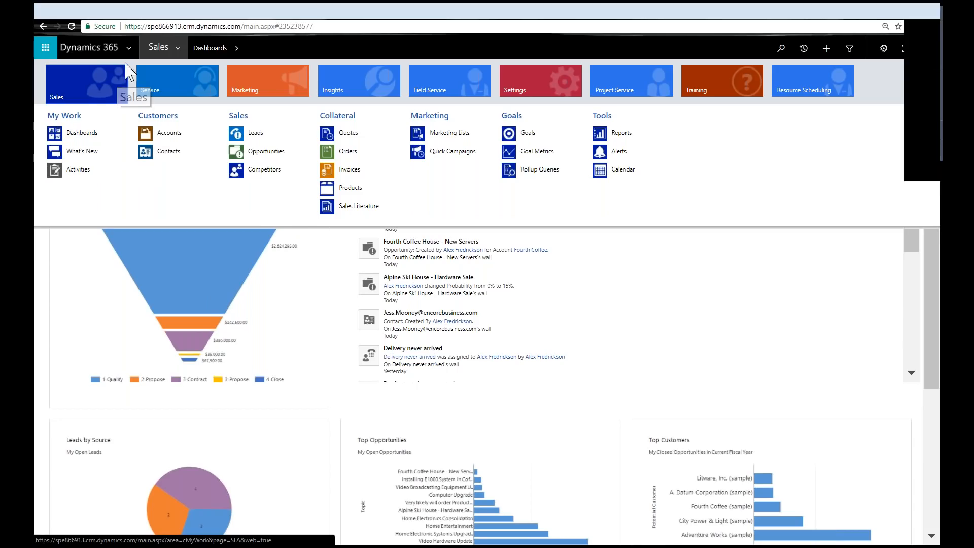
pyautogui.click(178, 87)
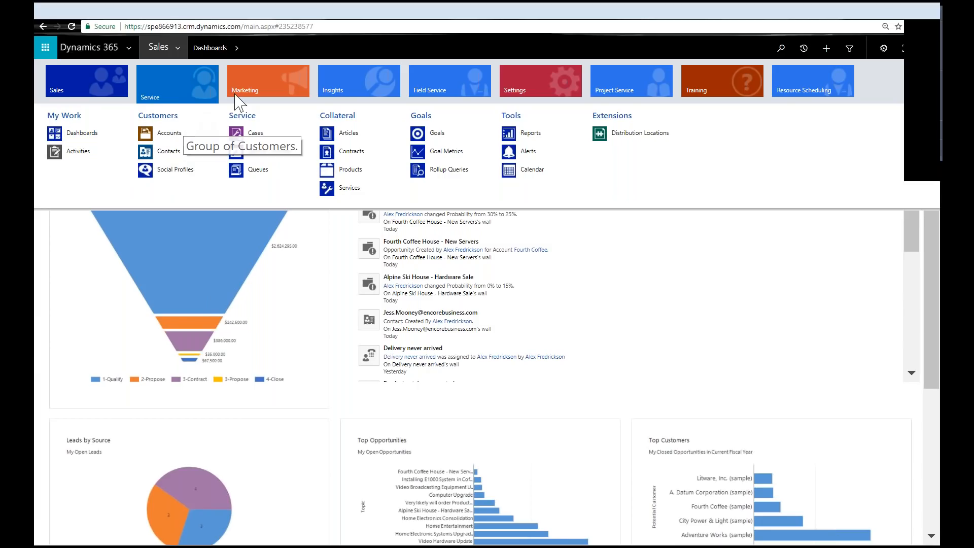
pyautogui.click(261, 94)
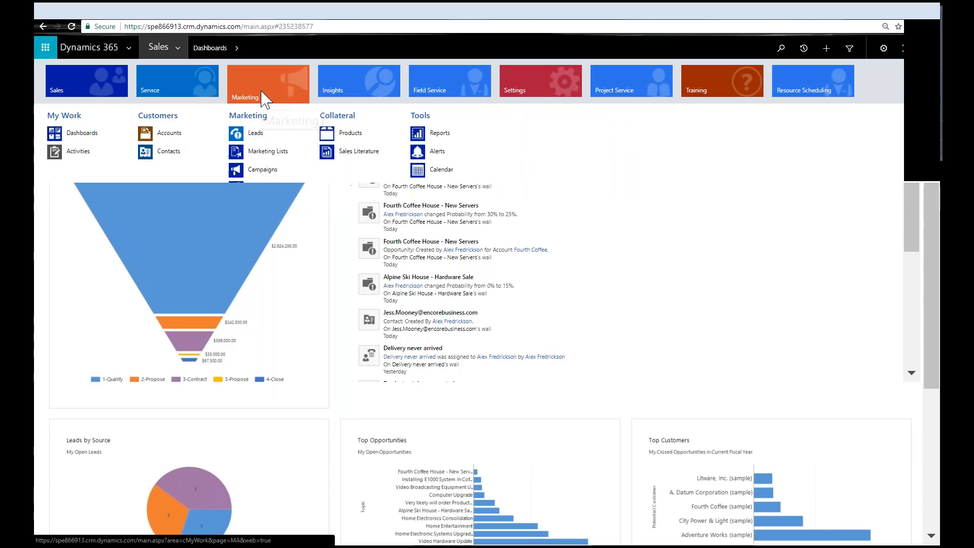
pyautogui.click(445, 96)
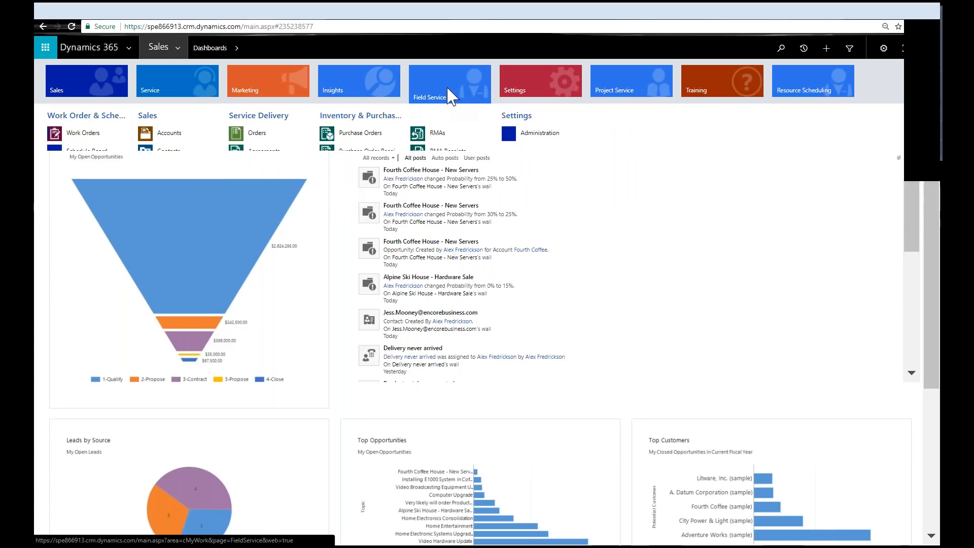
pyautogui.click(621, 99)
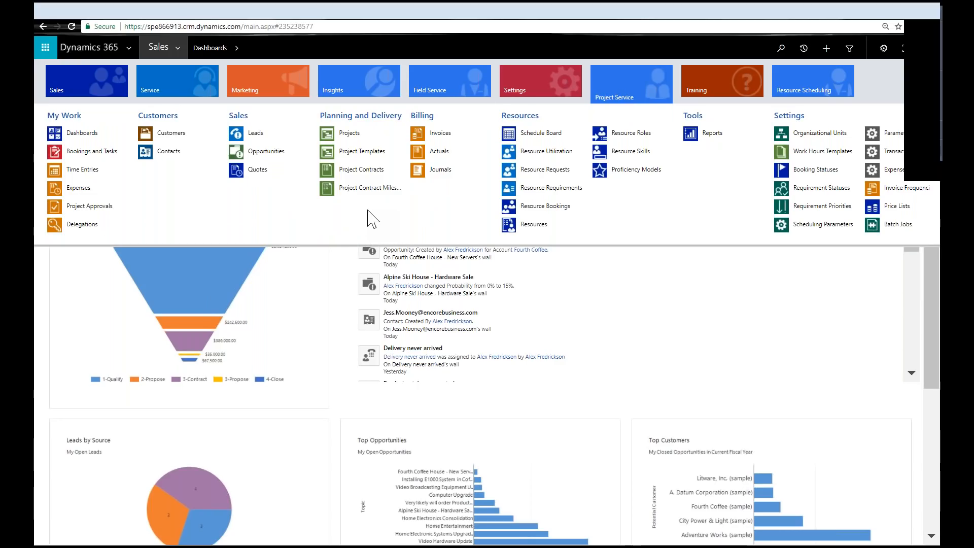
pyautogui.click(92, 94)
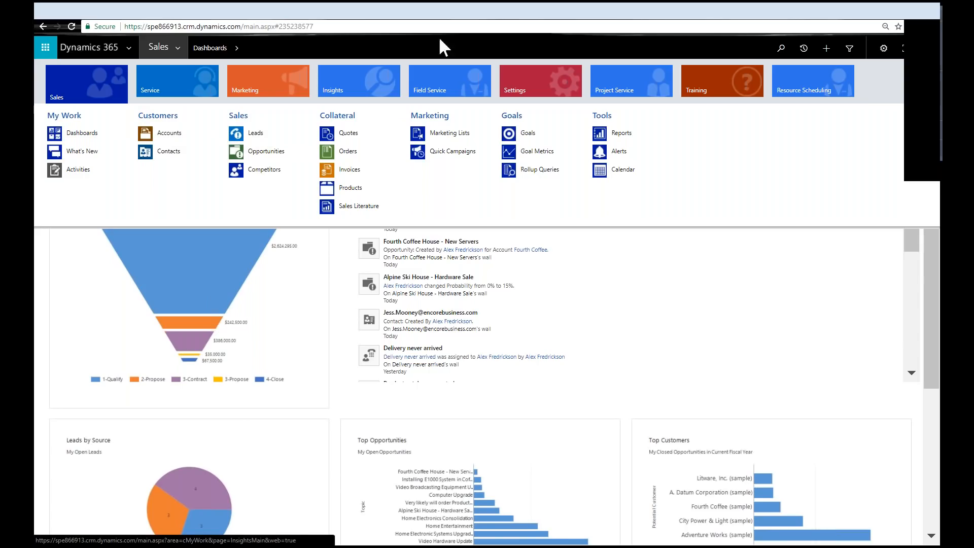
pyautogui.click(178, 48)
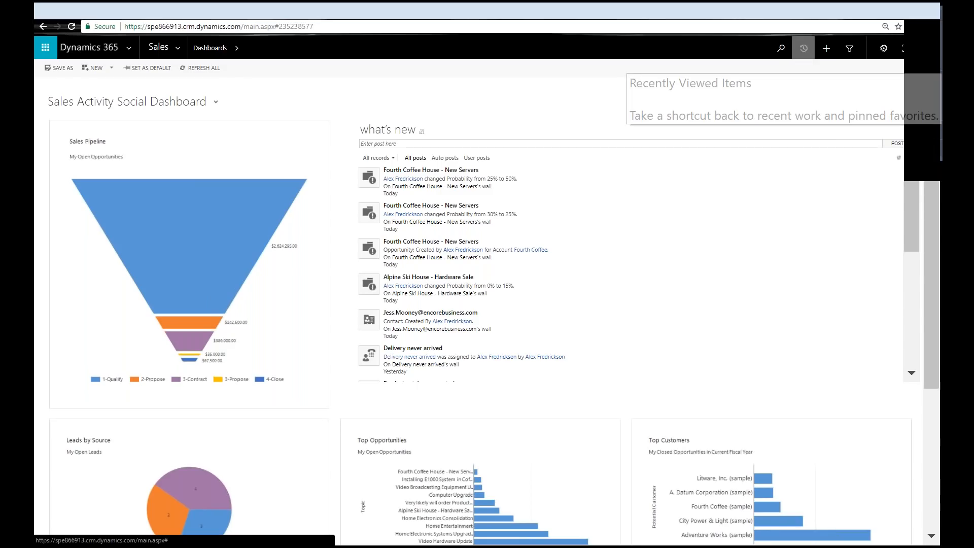
# Review the recently viewed views and records, including the pinned ones
pyautogui.click(804, 48)
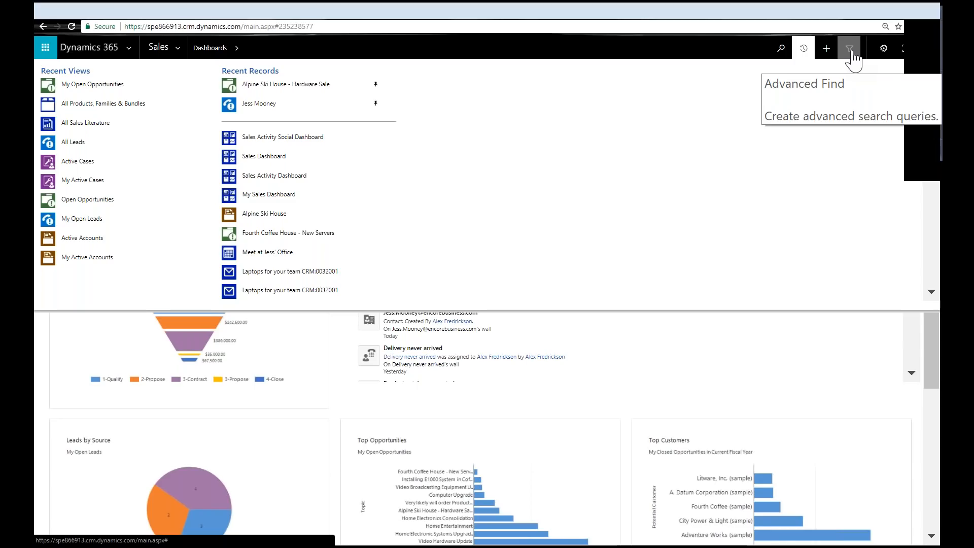
pyautogui.click(853, 52)
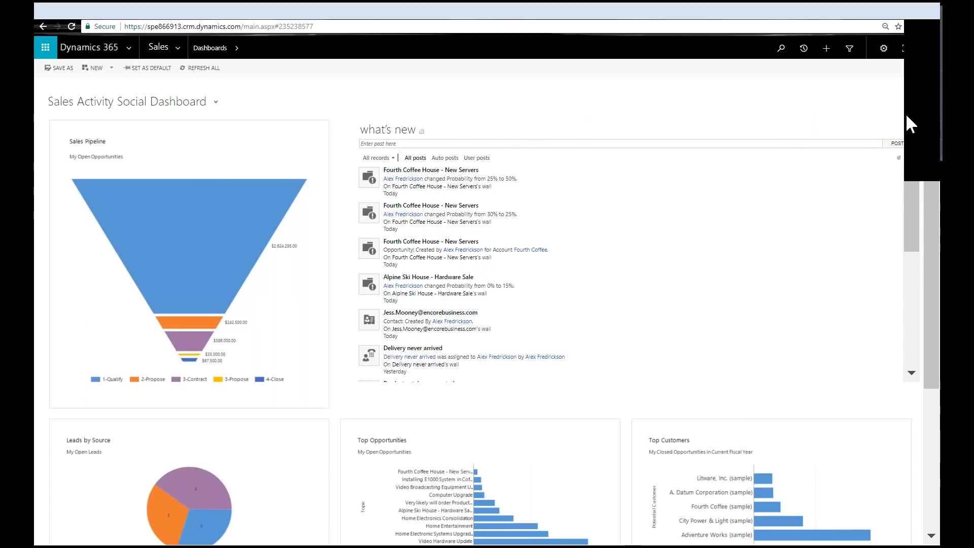
# Switch to the PowerPoint presentation and start the slide show at the Sales Scenario slide
pyautogui.hotkey('alt', 'Tab')
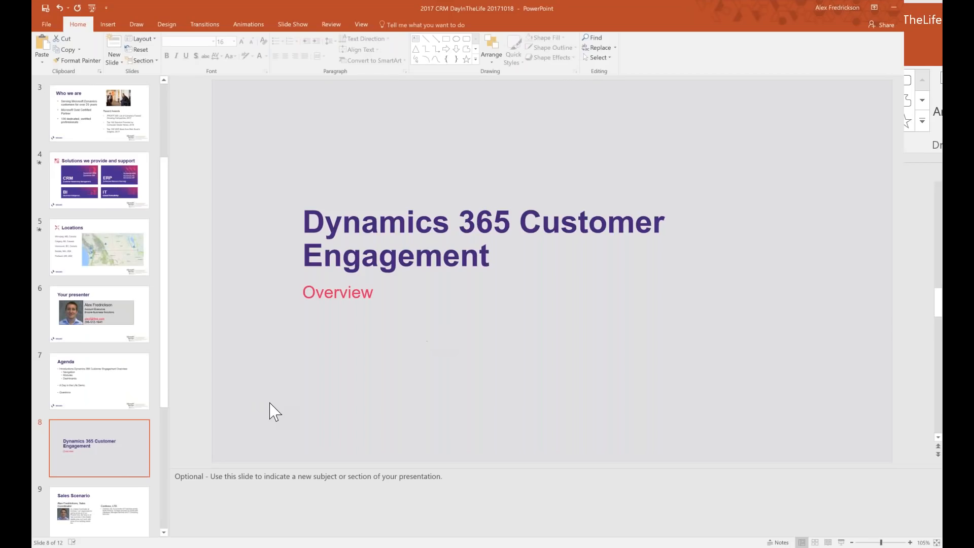
pyautogui.scroll(-1, 271, 403)
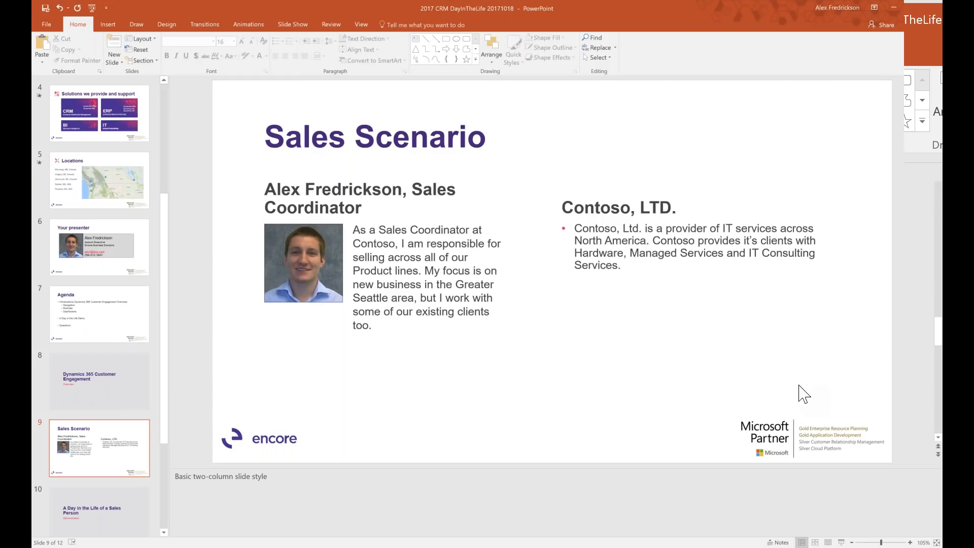
pyautogui.click(839, 543)
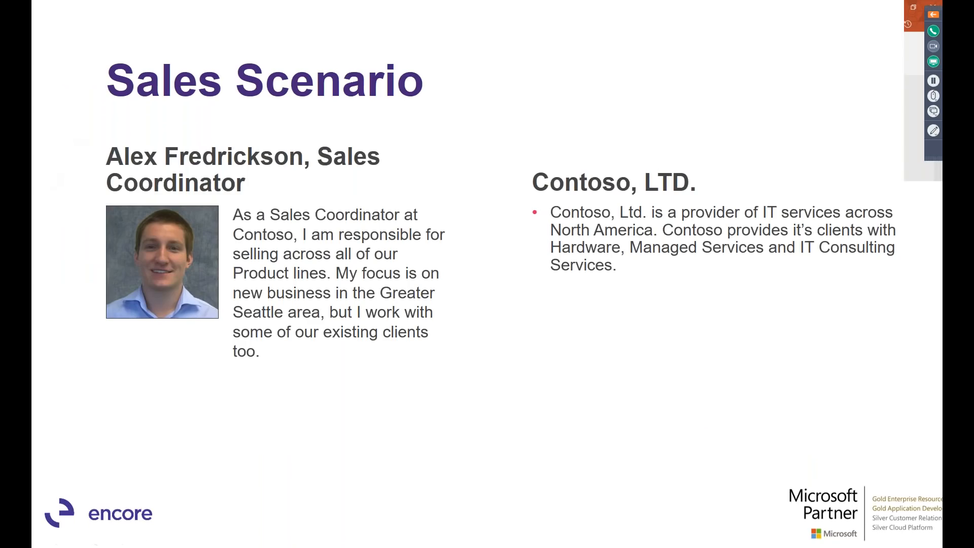
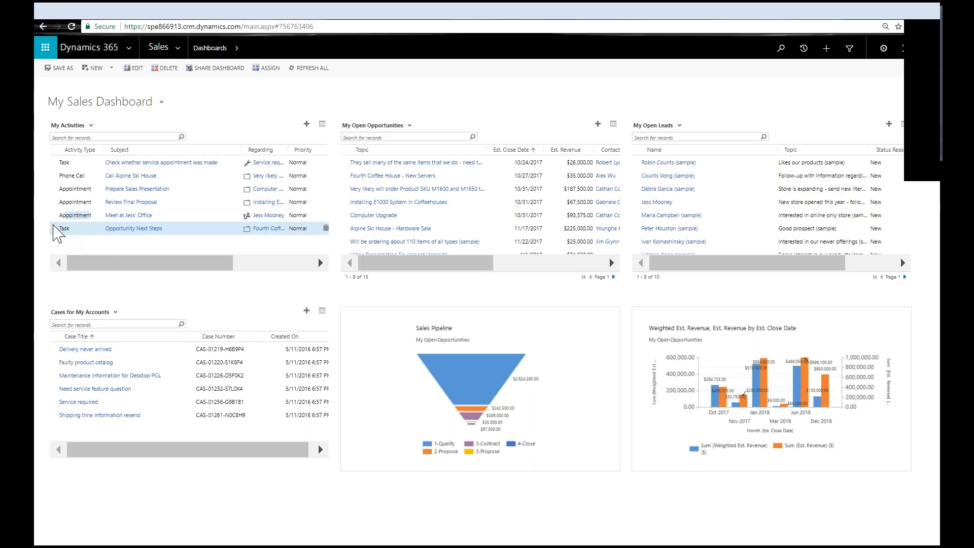
# Review the service appointment check task and the office meeting appointment in the My Activities list
pyautogui.click(66, 162)
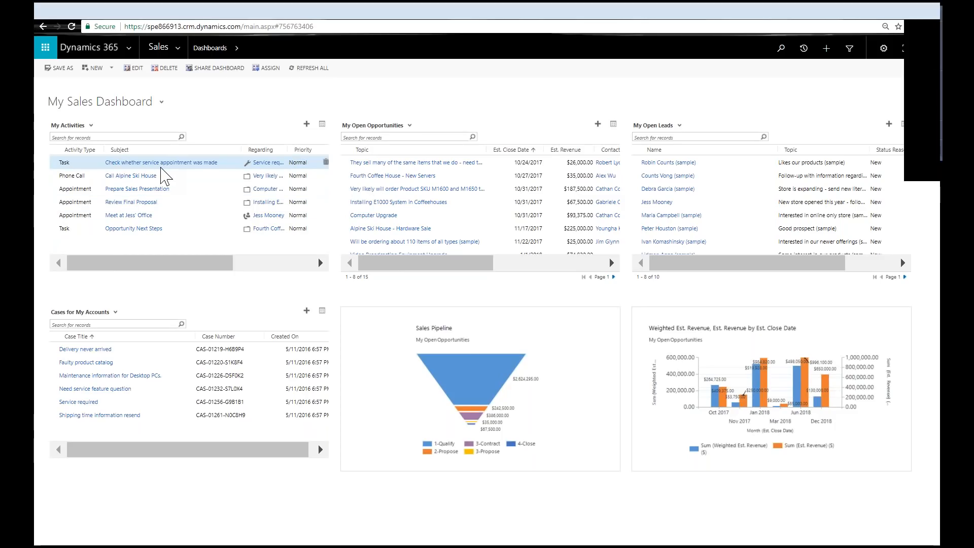
pyautogui.click(70, 215)
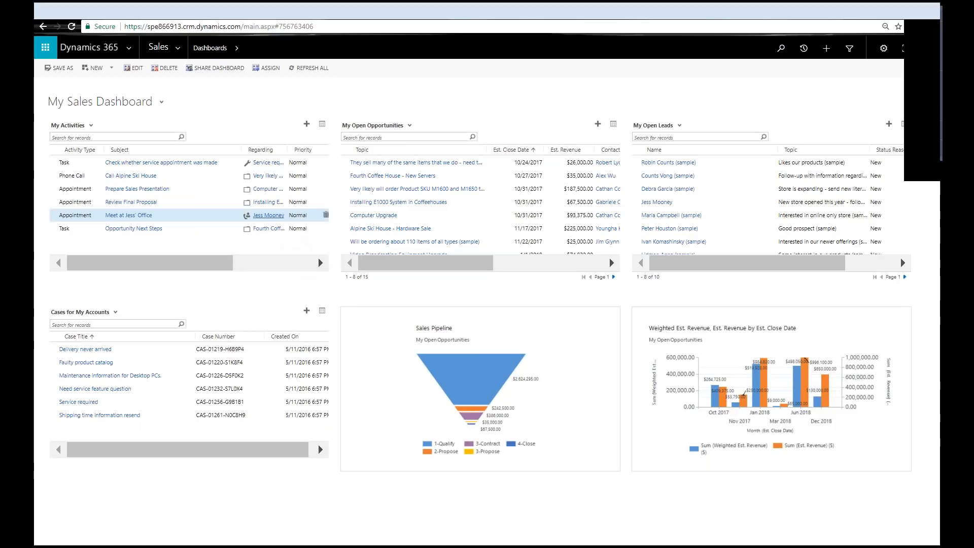
# Switch to Outlook mail and dismiss the reminder for the office meeting
pyautogui.click(46, 48)
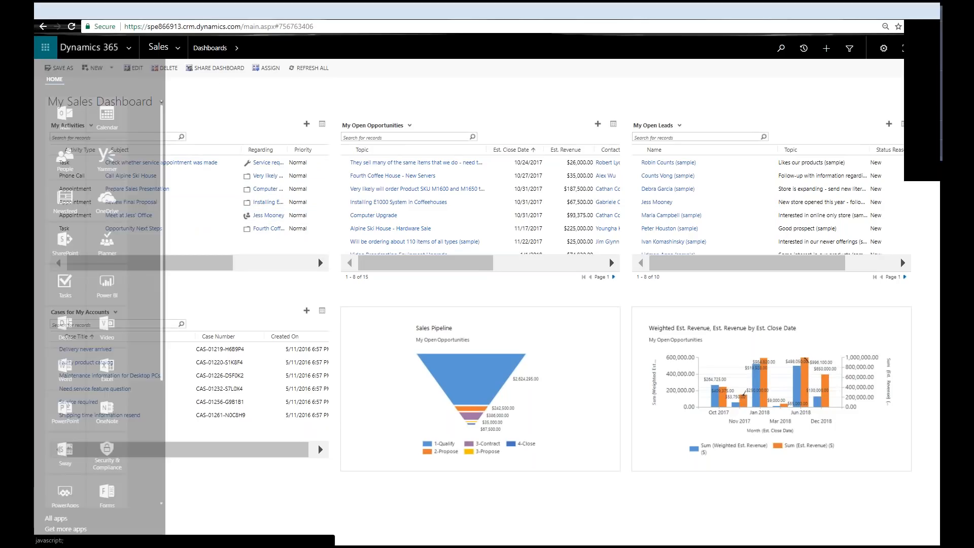
pyautogui.click(82, 130)
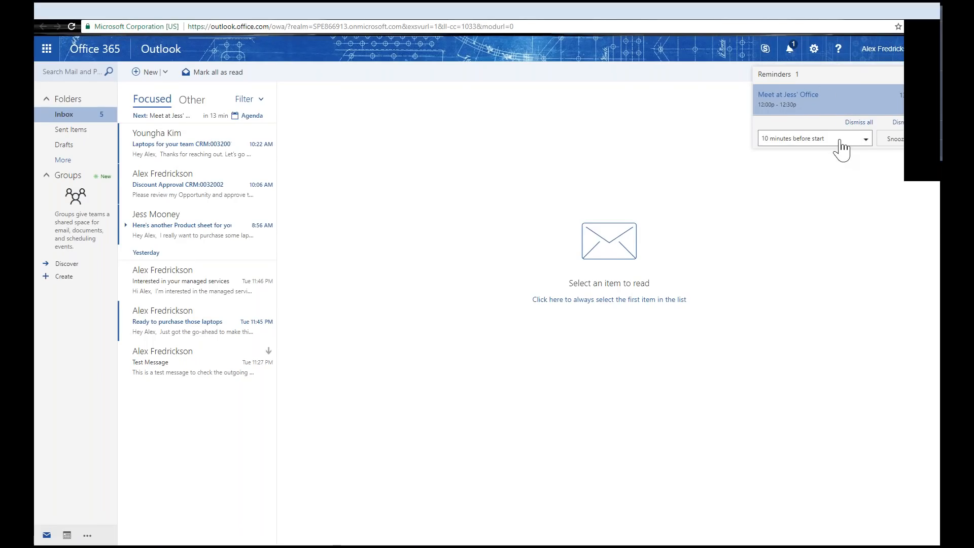
pyautogui.click(903, 127)
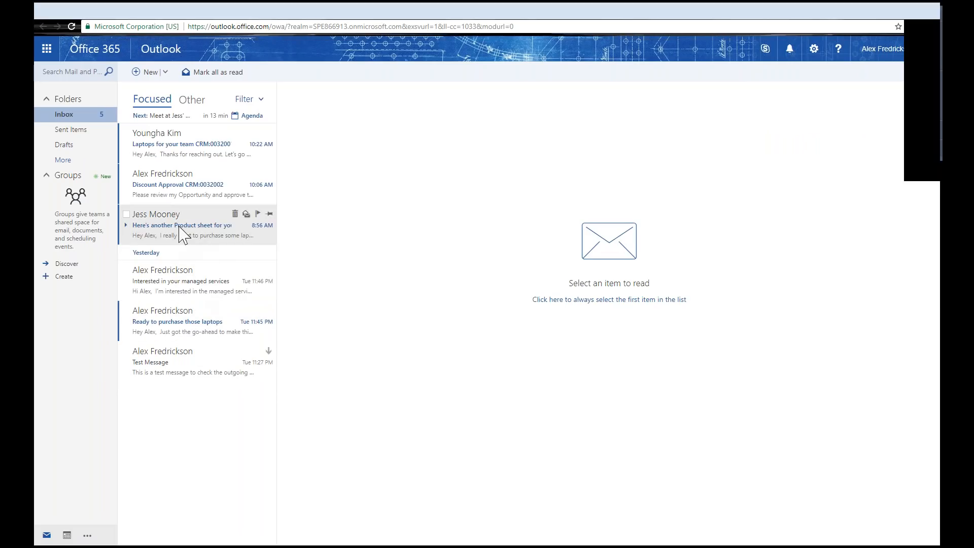
# Read the email "Here's another Product sheet for you" and the earlier message in its conversation
pyautogui.click(192, 239)
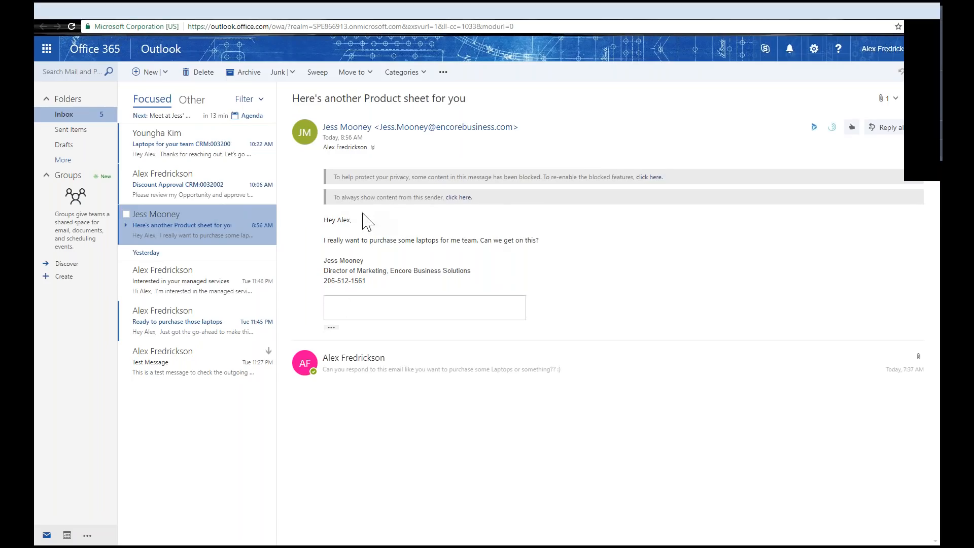
pyautogui.click(458, 368)
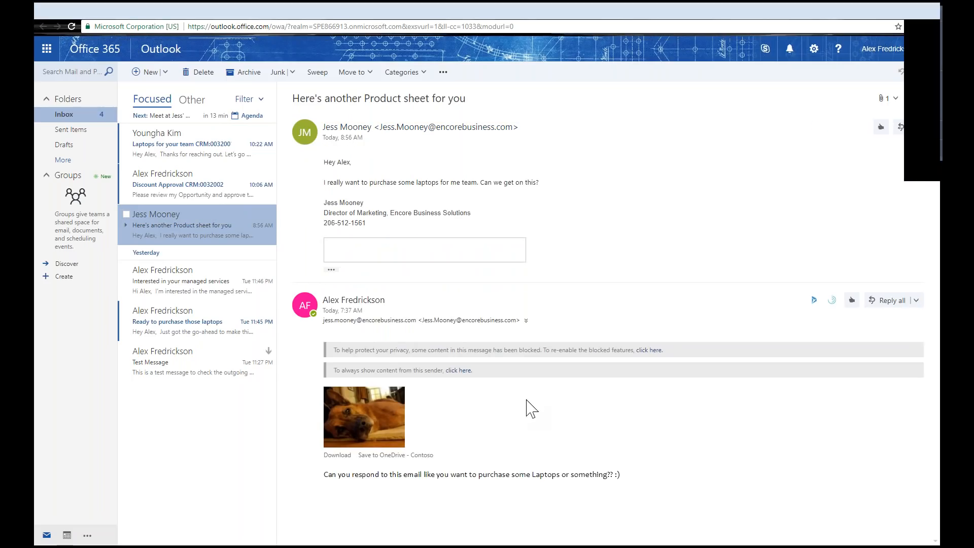
pyautogui.click(466, 308)
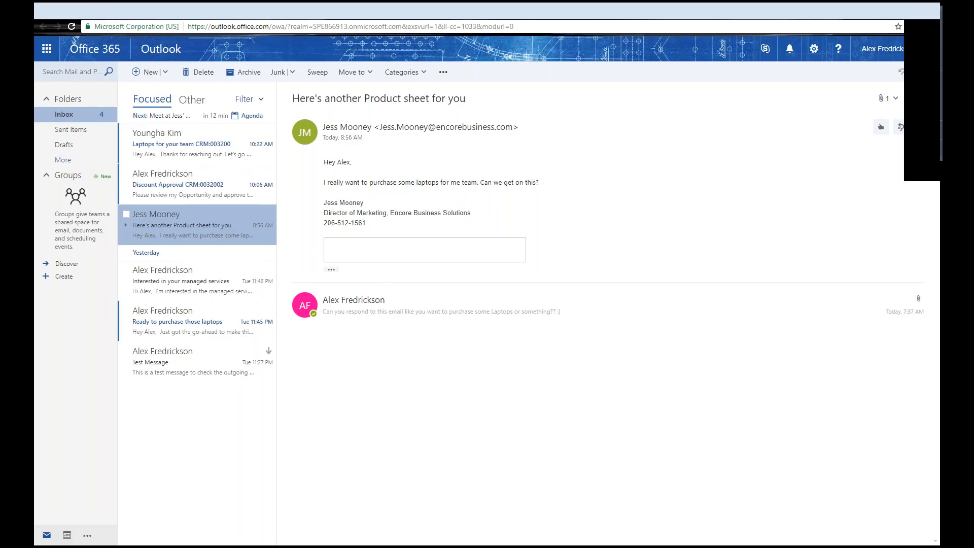
# Switch back to Dynamics 365, open the pinned lead from the recent records and show its activities
pyautogui.click(94, 11)
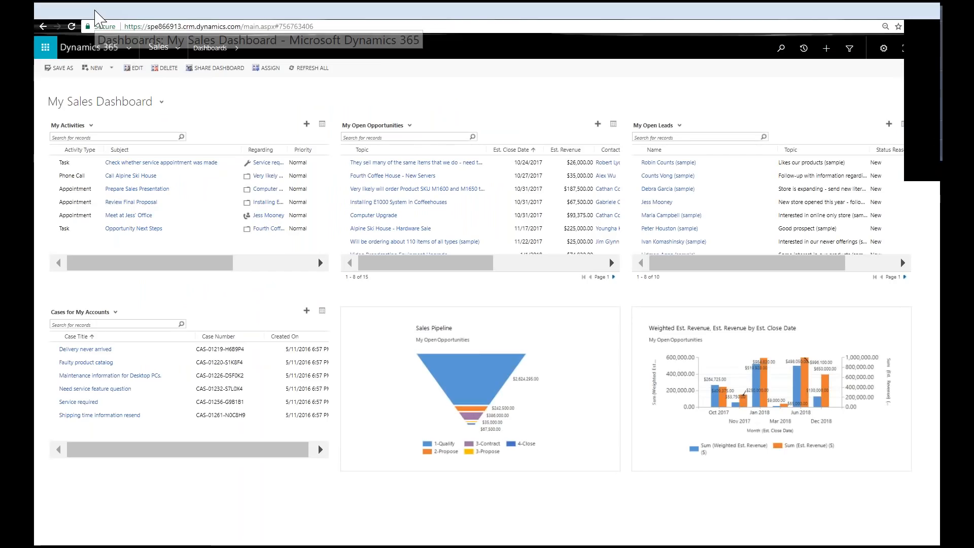
pyautogui.click(804, 49)
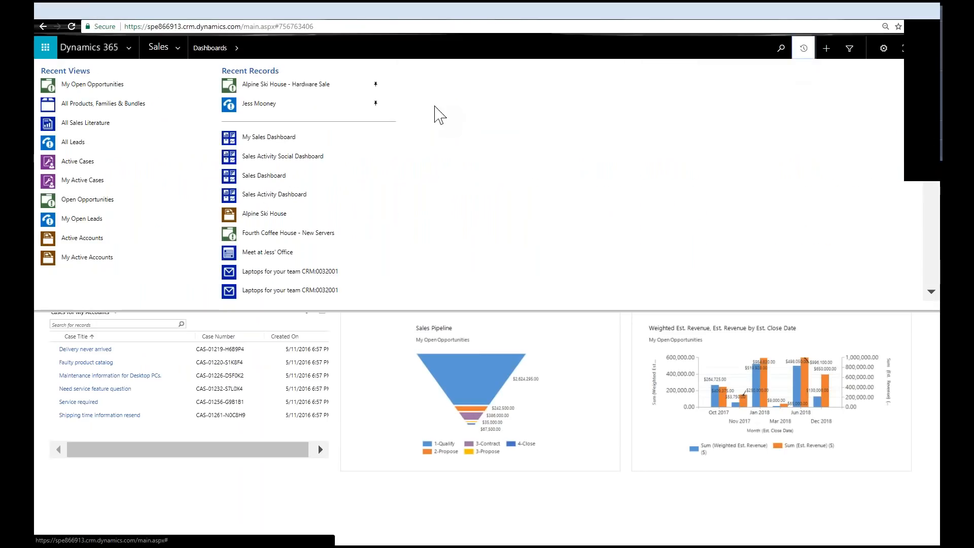
pyautogui.click(257, 104)
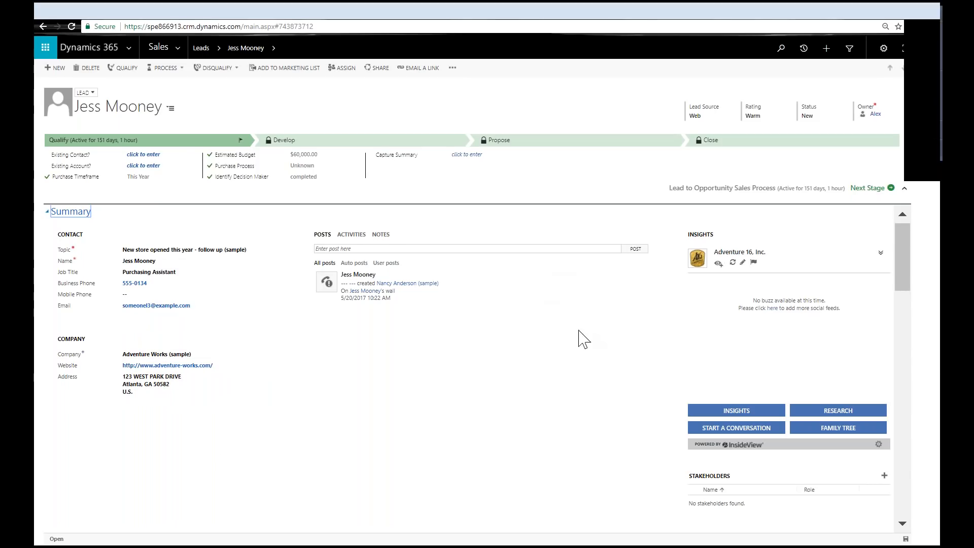
pyautogui.click(355, 235)
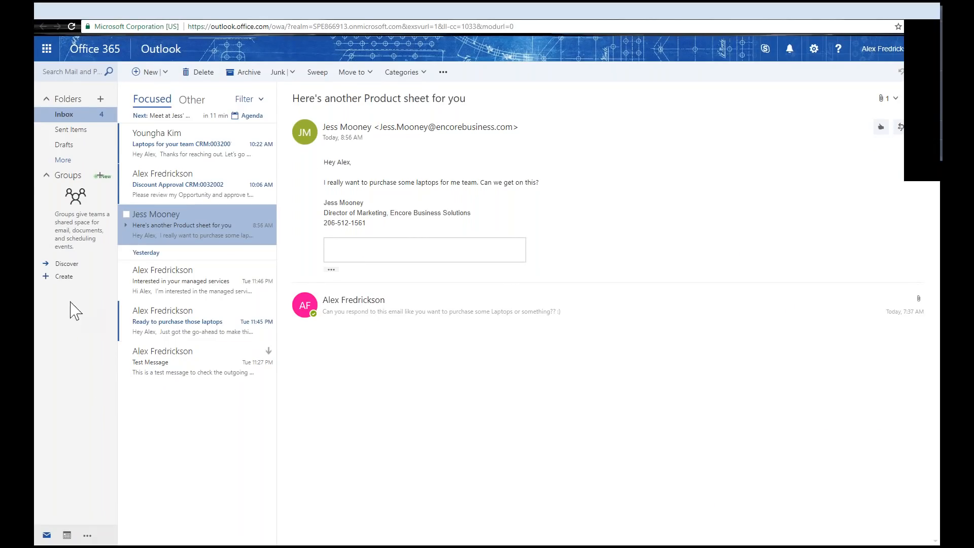
# Check the office meeting in the Outlook calendar, and return to the lead record in Dynamics 365
pyautogui.click(66, 535)
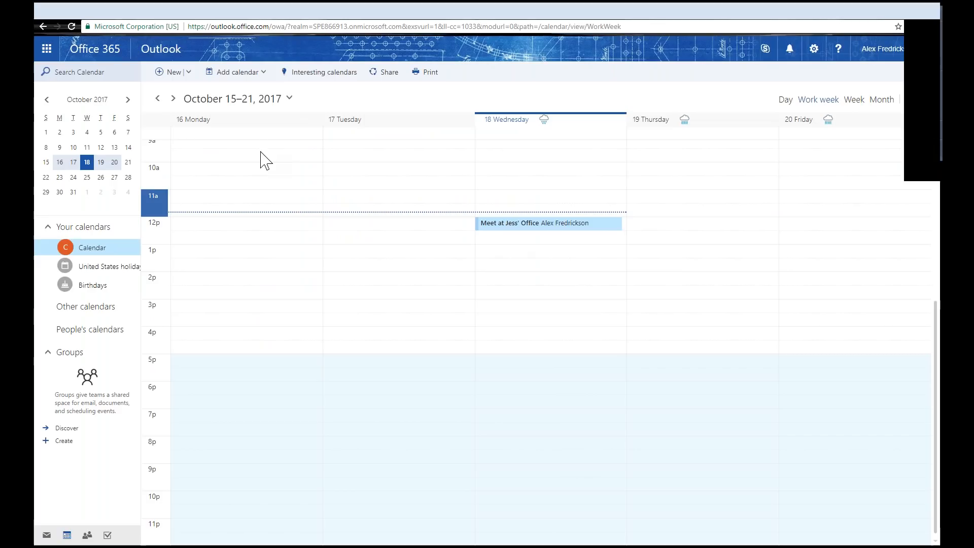
pyautogui.click(92, 8)
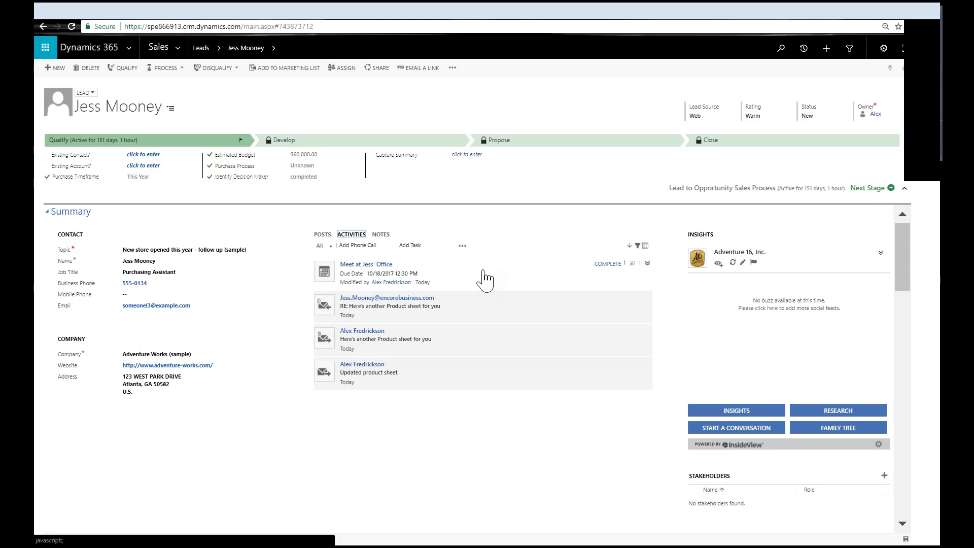
# Expand the email "RE: Here's another Product sheet for you" among the lead's activities and read its preview
pyautogui.click(495, 310)
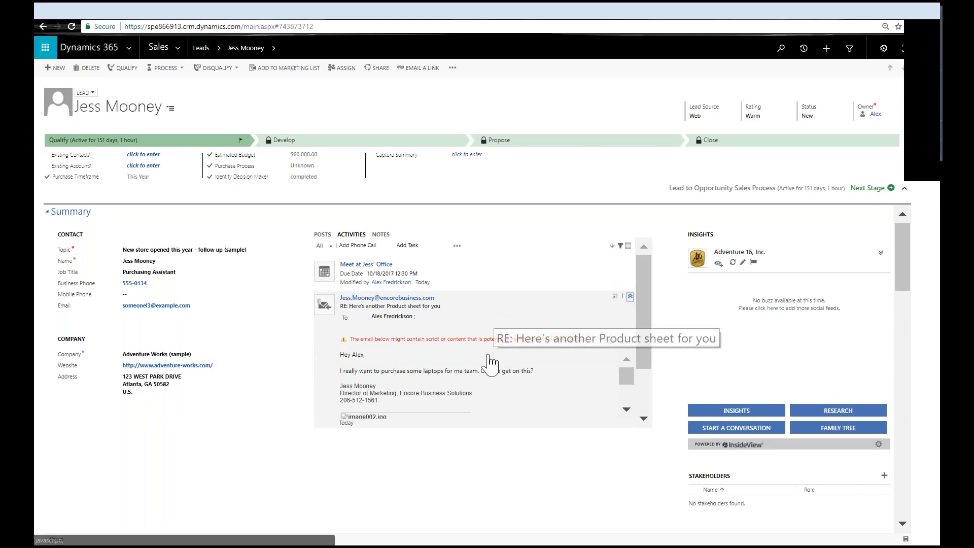
pyautogui.scroll(-3, 522, 380)
pyautogui.scroll(3, 583, 396)
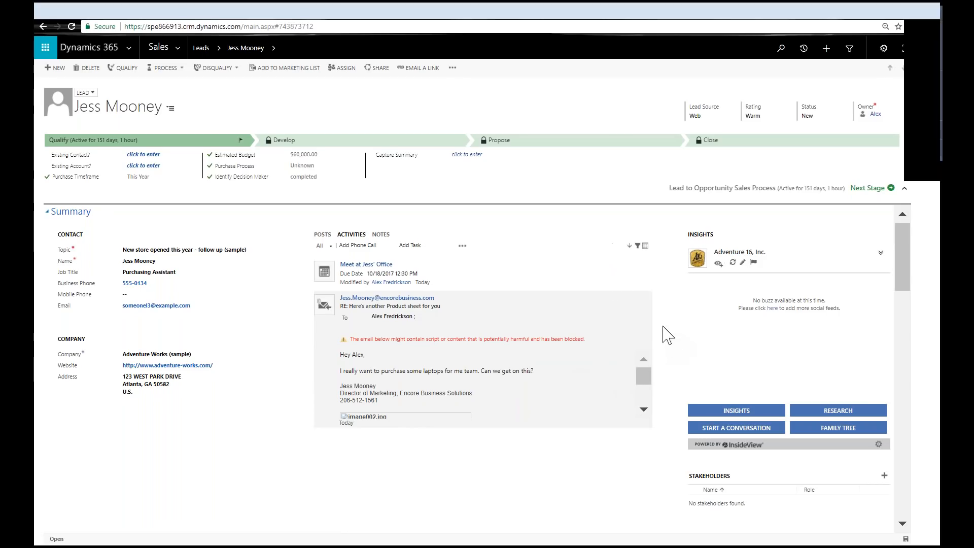
# Open the record of the reply email, view its full content in a separate window and close that window
pyautogui.click(319, 312)
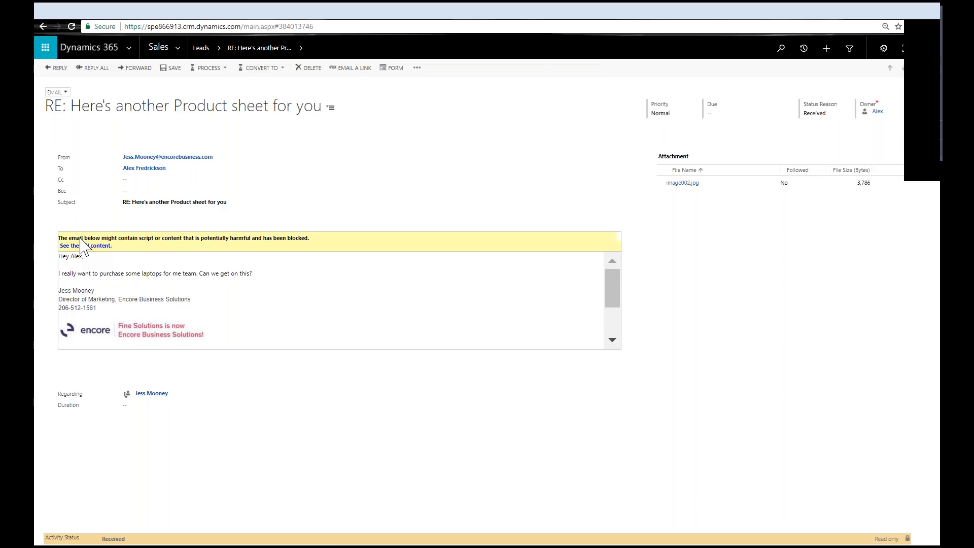
pyautogui.click(76, 246)
pyautogui.click(535, 94)
pyautogui.moveTo(410, 147); pyautogui.dragTo(273, 105)
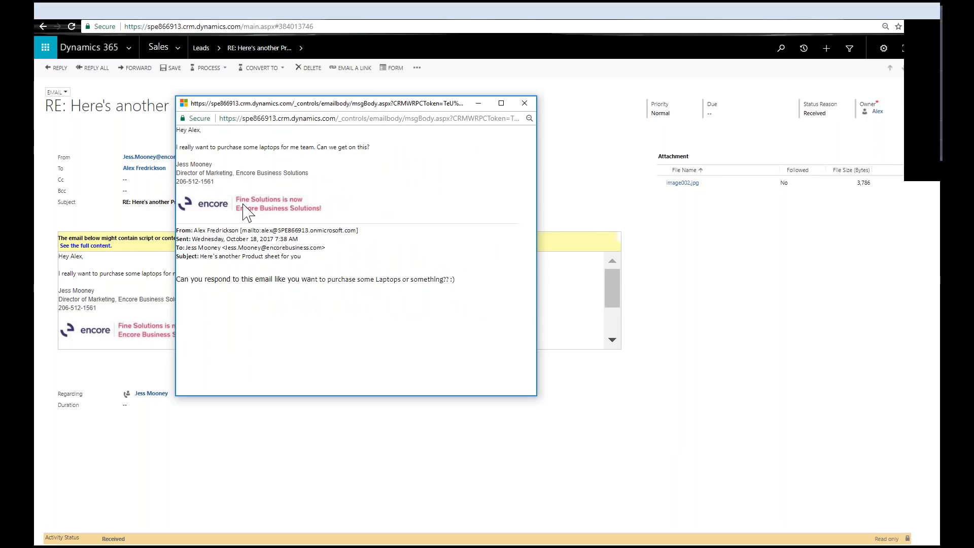
pyautogui.click(525, 103)
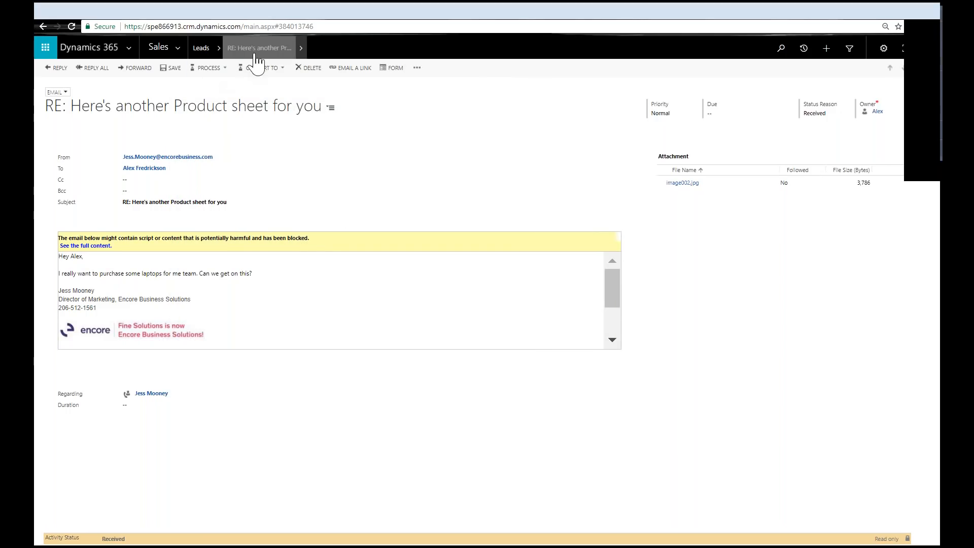
# Return to the lead record, expand the Adventure 16, Inc. details in Insights and review the company information
pyautogui.click(41, 27)
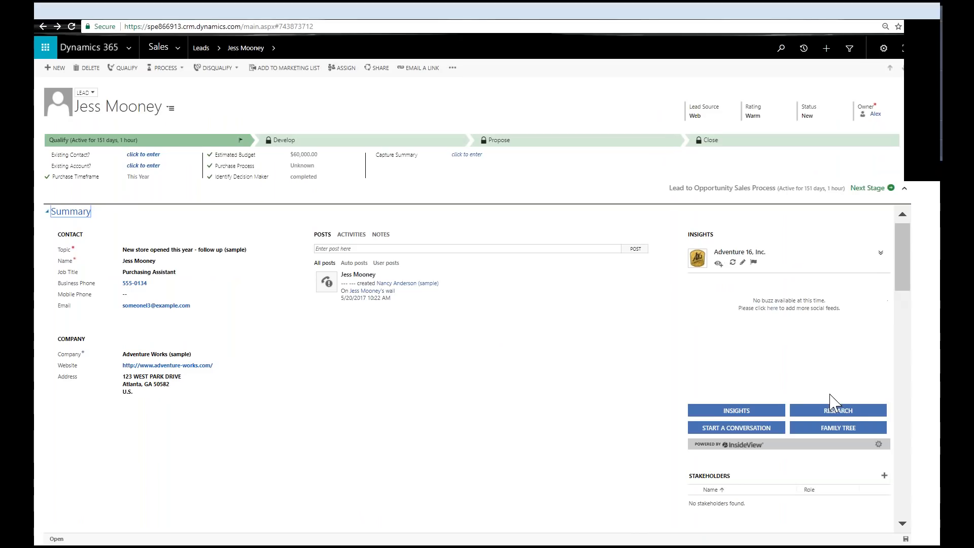
pyautogui.click(879, 253)
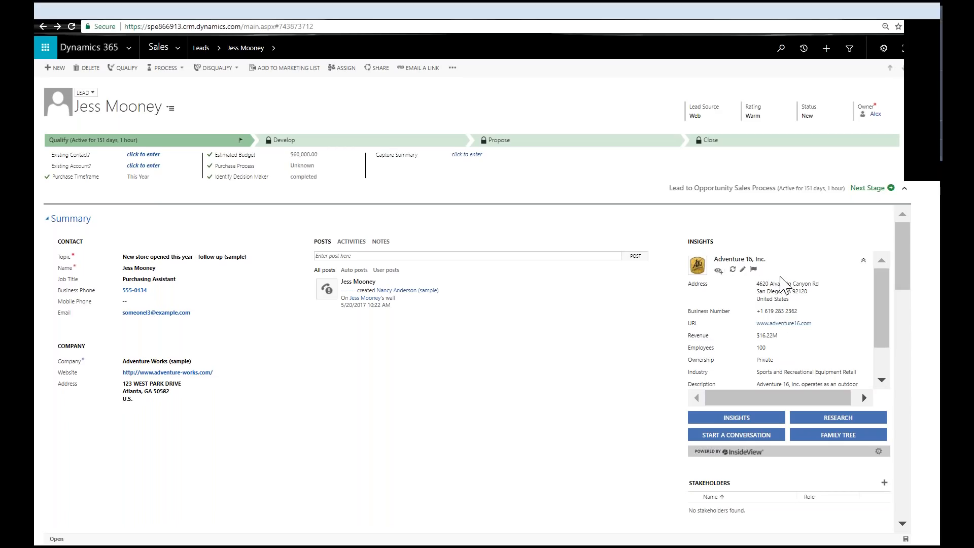
pyautogui.scroll(-1, 775, 290)
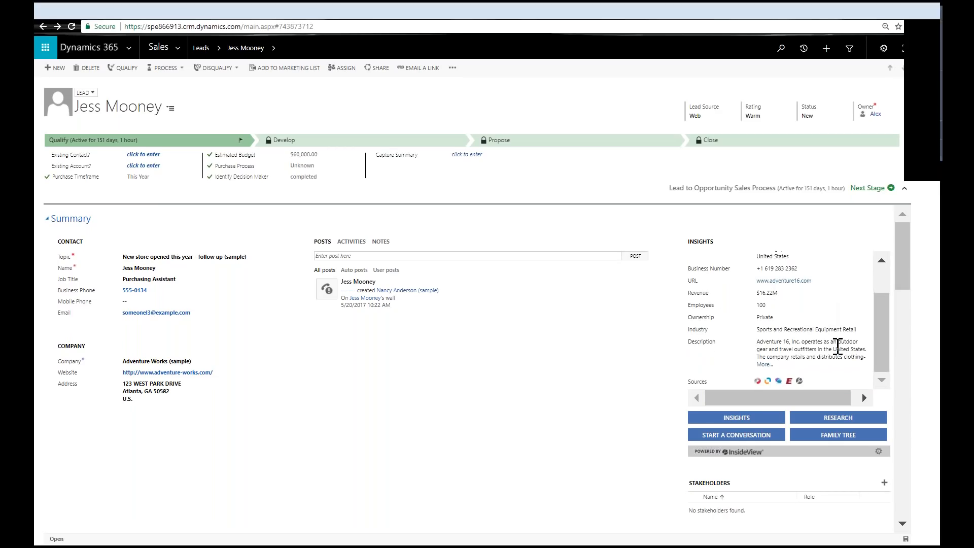
pyautogui.scroll(1, 772, 350)
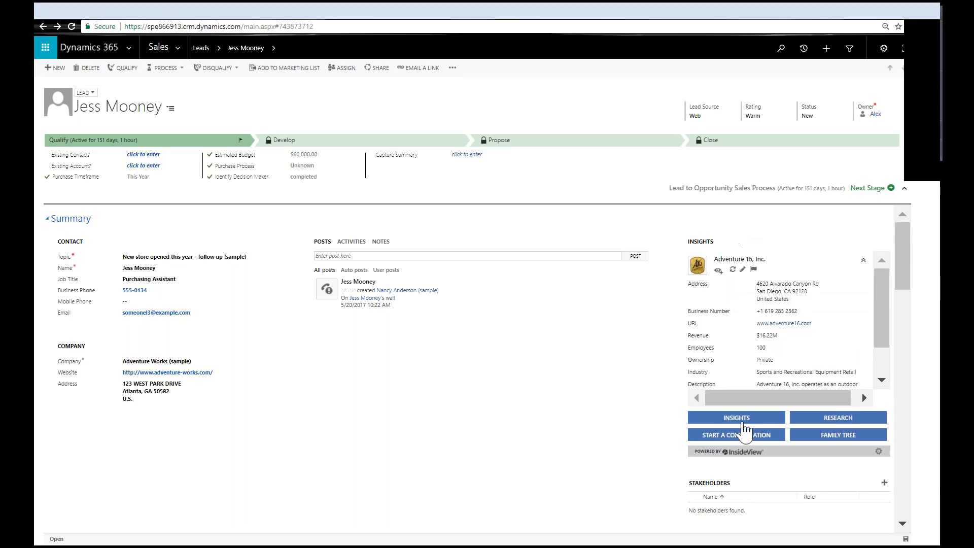
# Open the InsideView research for the lead's company and review its industry information and similar accounts
pyautogui.click(839, 422)
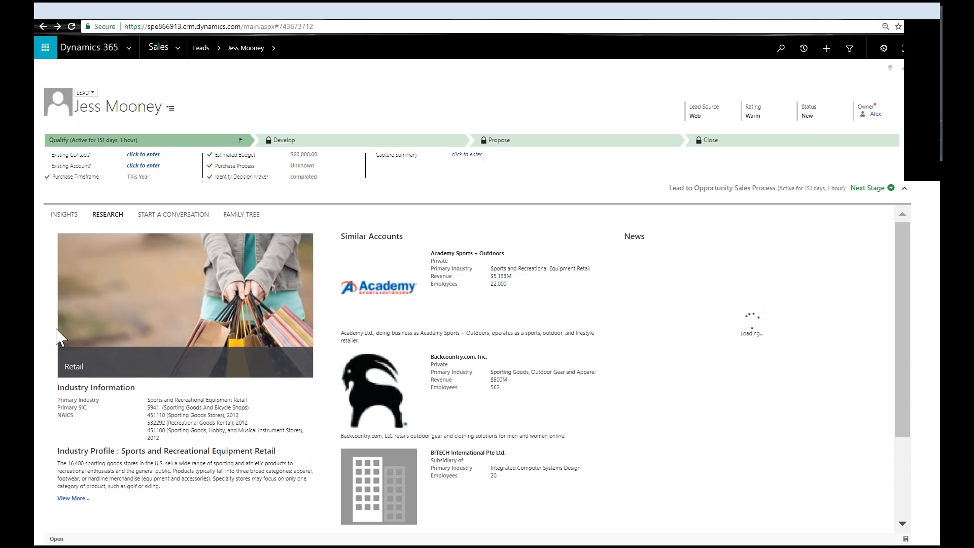
pyautogui.scroll(-2, 207, 454)
pyautogui.scroll(2, 213, 446)
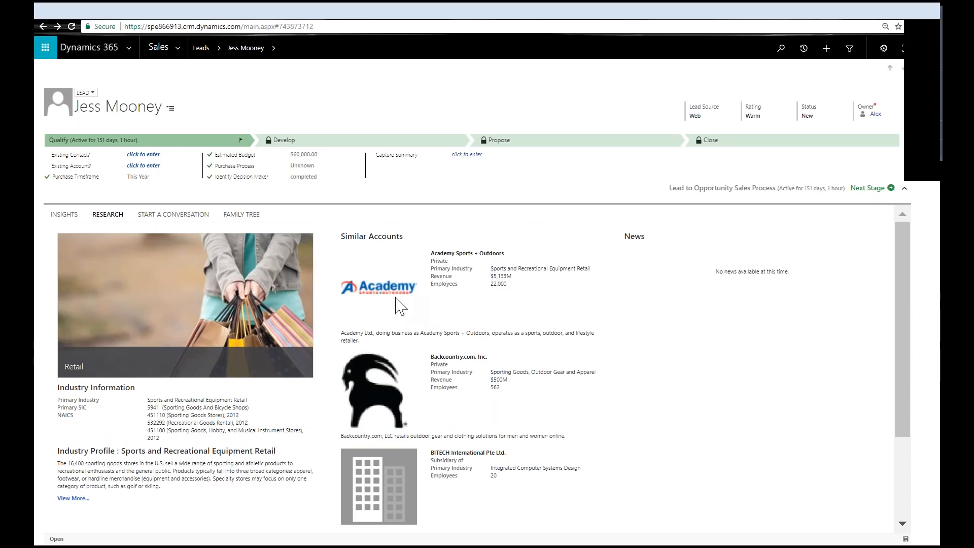
pyautogui.scroll(-3, 496, 370)
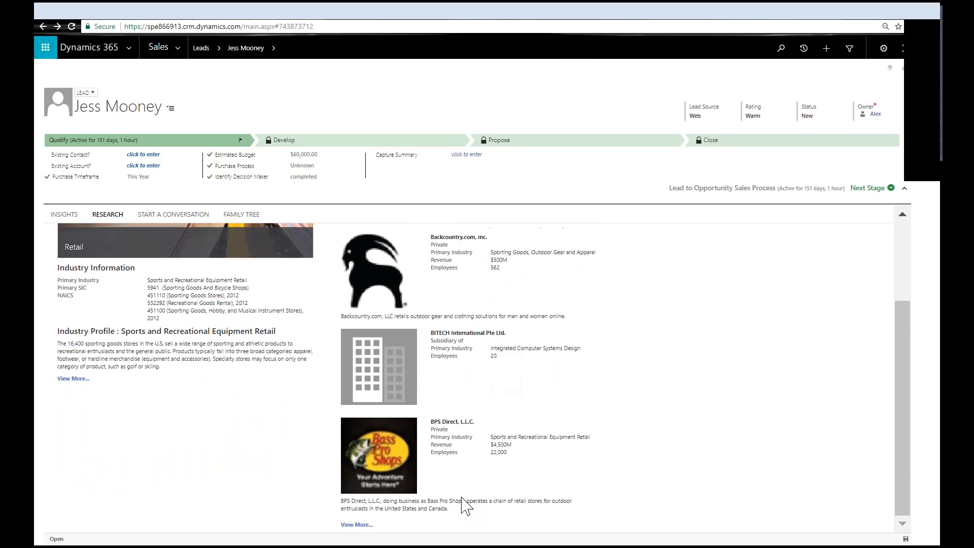
pyautogui.scroll(3, 82, 406)
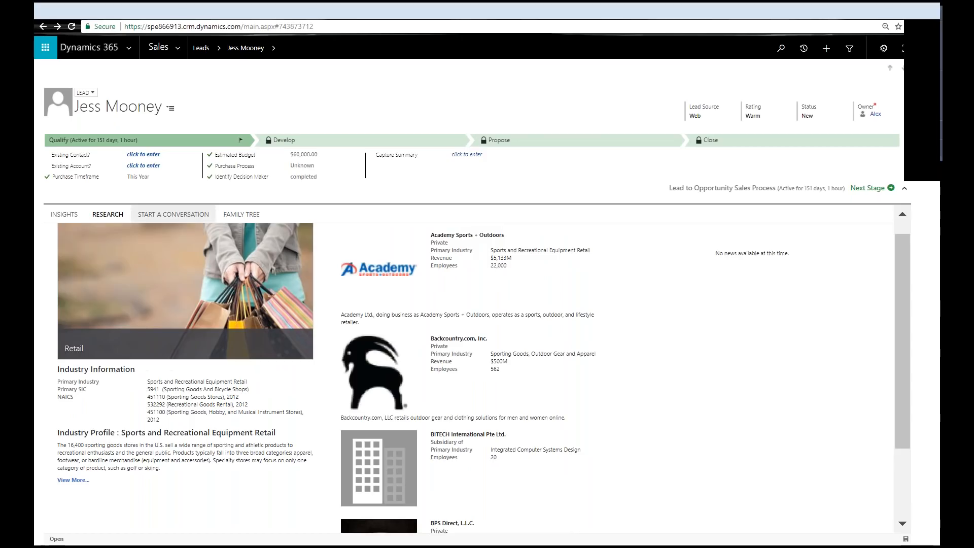
# View the company's conversation starters and its key contacts in InsideView, and return to the lead's summary
pyautogui.click(173, 214)
pyautogui.click(64, 214)
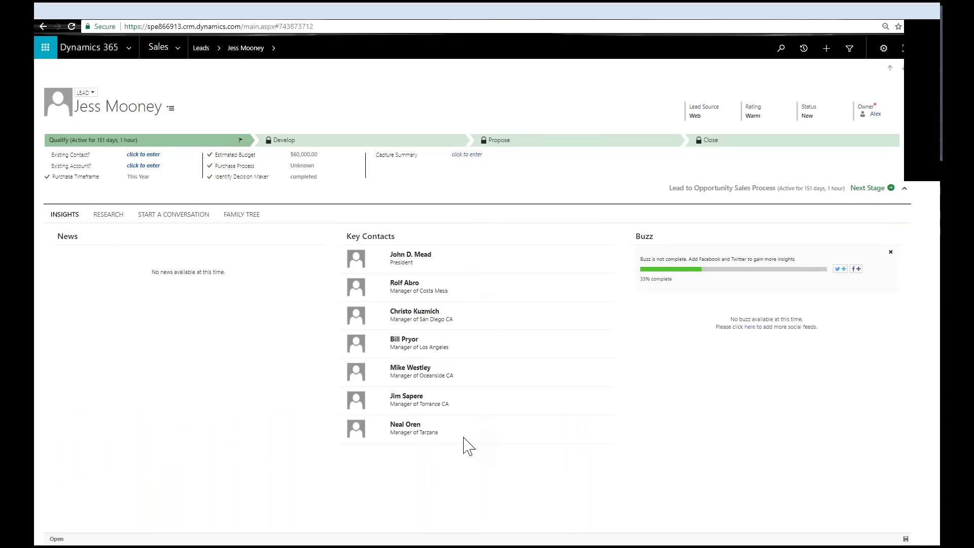
pyautogui.click(255, 49)
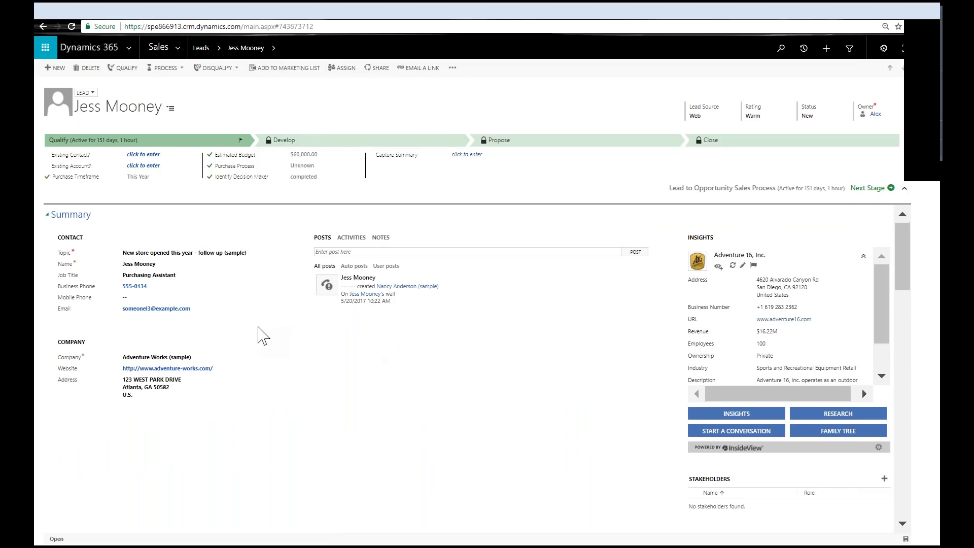
# Clear the company and title in the LinkedIn Member Profile search, rerun it, and match the Director of Marketing from the Greater Seattle Area
pyautogui.scroll(-1, 261, 334)
pyautogui.scroll(-2, 260, 333)
pyautogui.scroll(3, 258, 333)
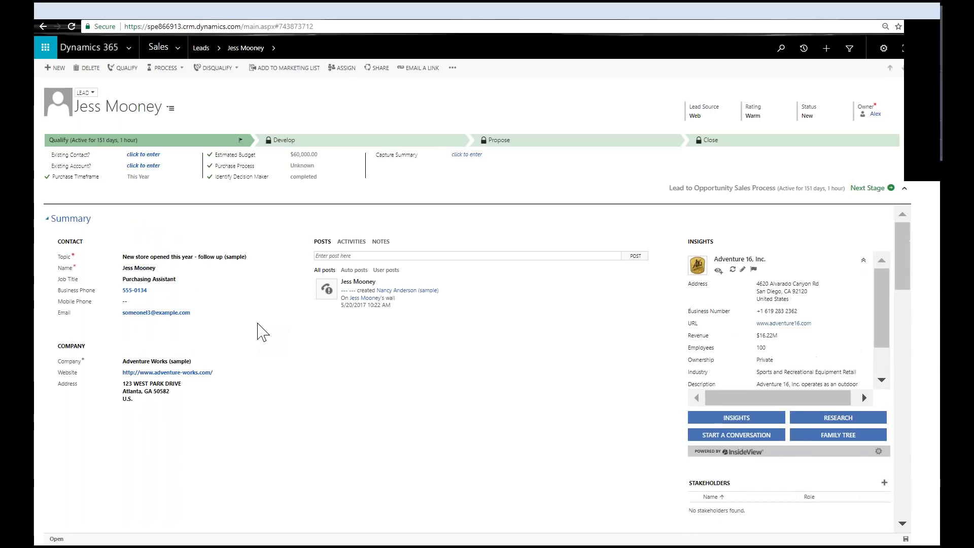
pyautogui.scroll(-10, 247, 336)
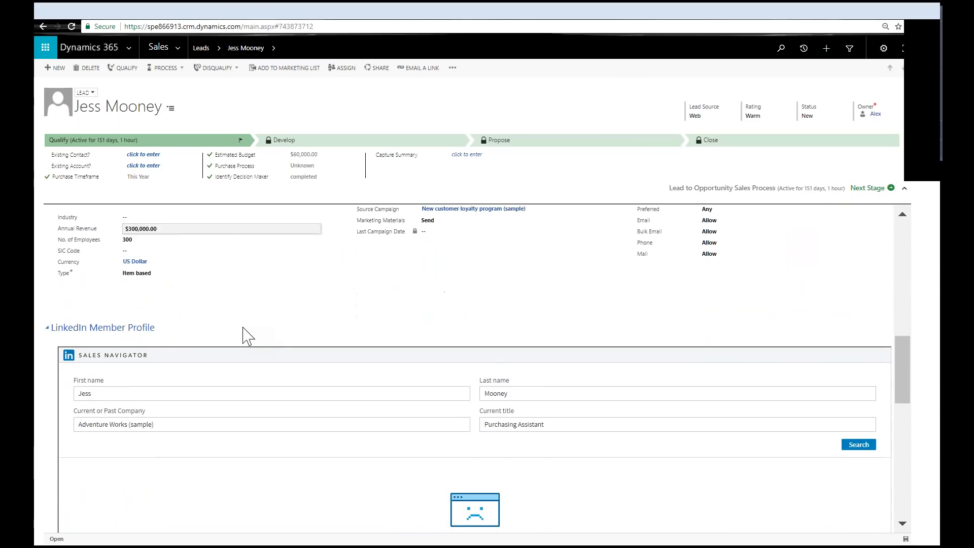
pyautogui.scroll(-2, 40, 303)
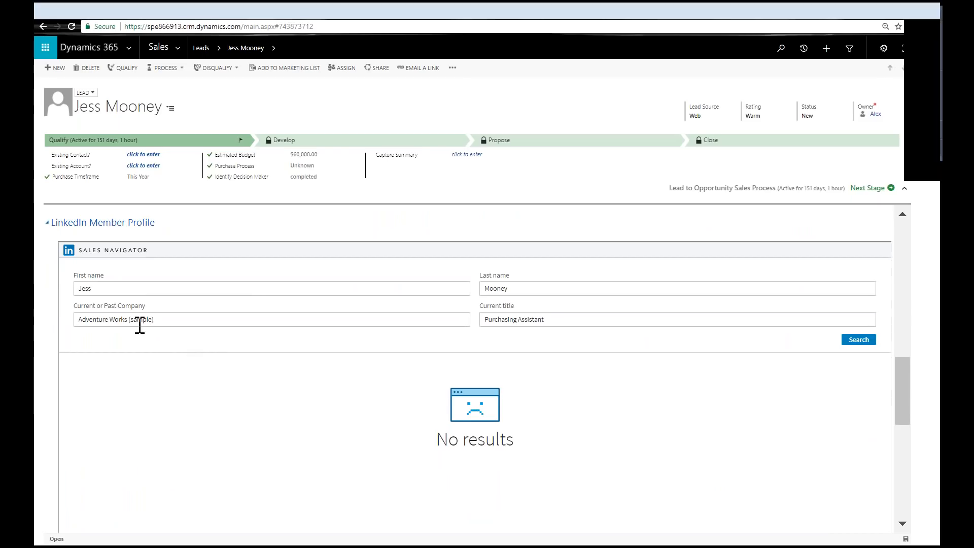
pyautogui.tripleClick(188, 320)
pyautogui.click(506, 319)
pyautogui.hotkey('ctrl', 'a')
pyautogui.press('BackSpace')
pyautogui.click(117, 317)
pyautogui.click(854, 343)
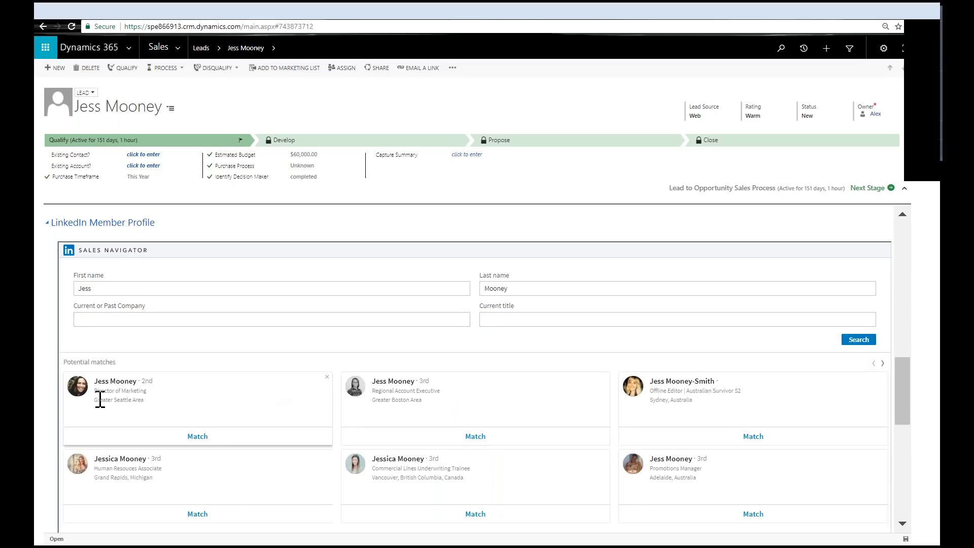
pyautogui.click(189, 440)
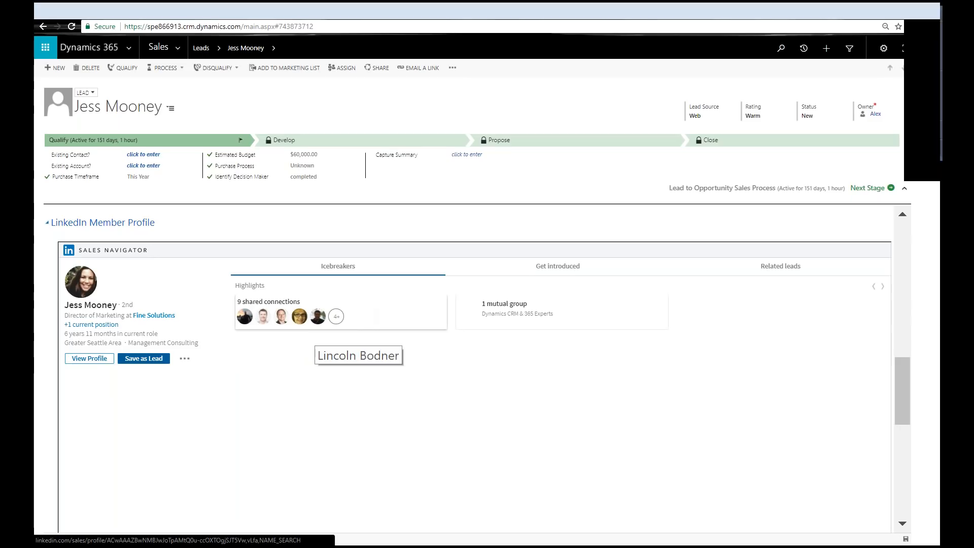
# View the matched LinkedIn profile's possible introductions, related leads and Fine Solutions company card
pyautogui.click(557, 265)
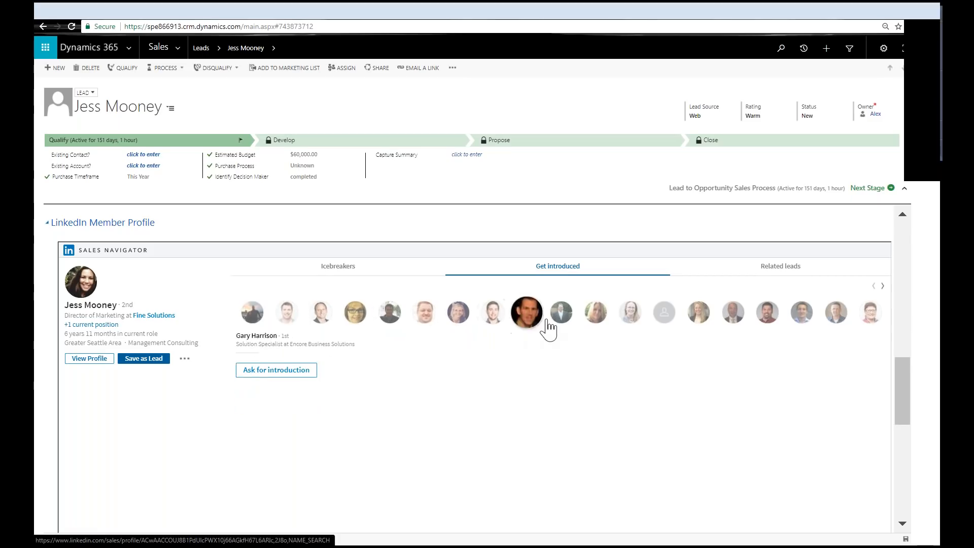
pyautogui.click(779, 269)
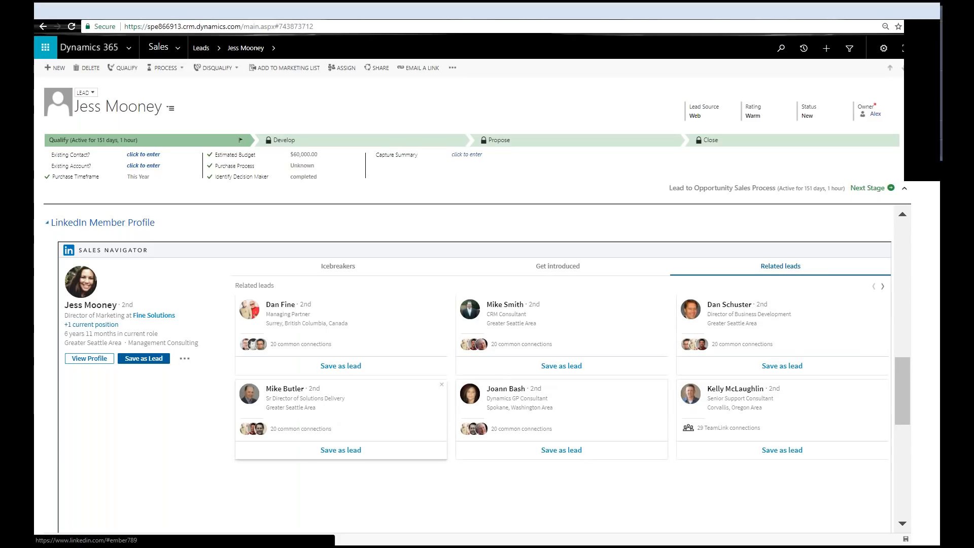
pyautogui.moveTo(173, 314)
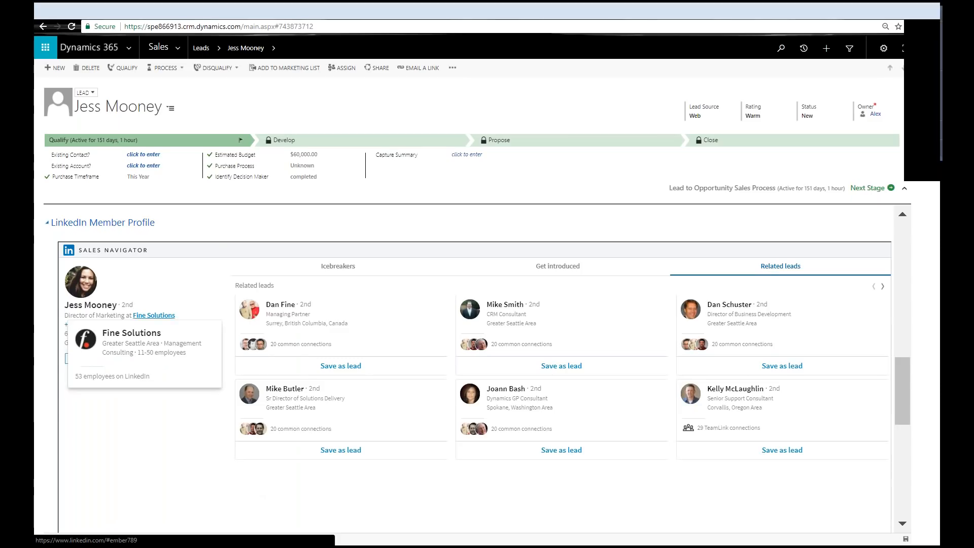
# Show the lead's activities in the summary section and add a new email activity
pyautogui.scroll(1, 48, 335)
pyautogui.scroll(10, 51, 342)
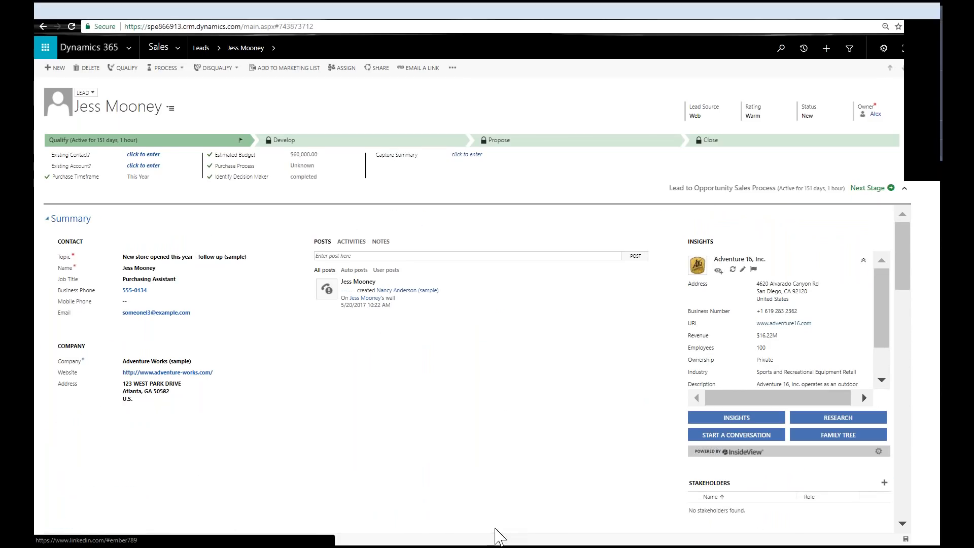
pyautogui.click(351, 242)
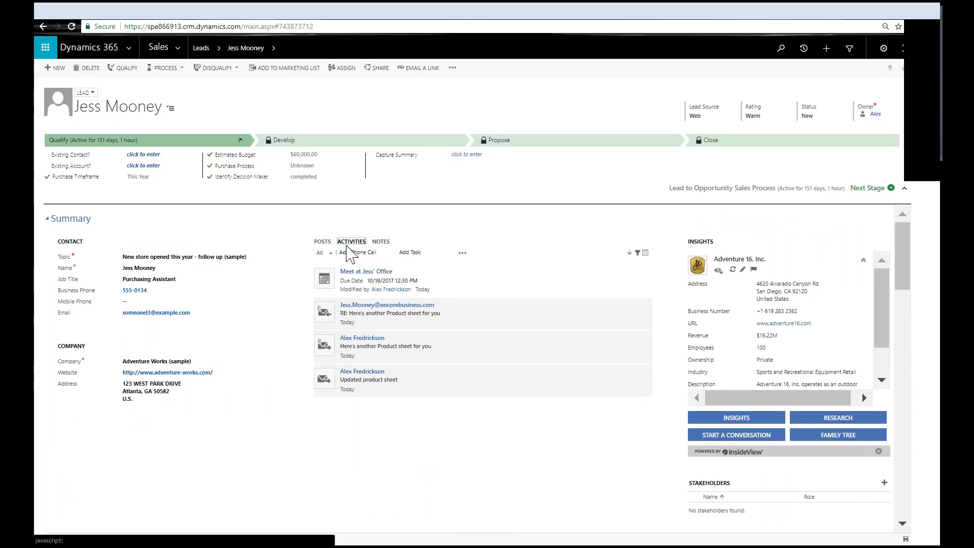
pyautogui.click(463, 253)
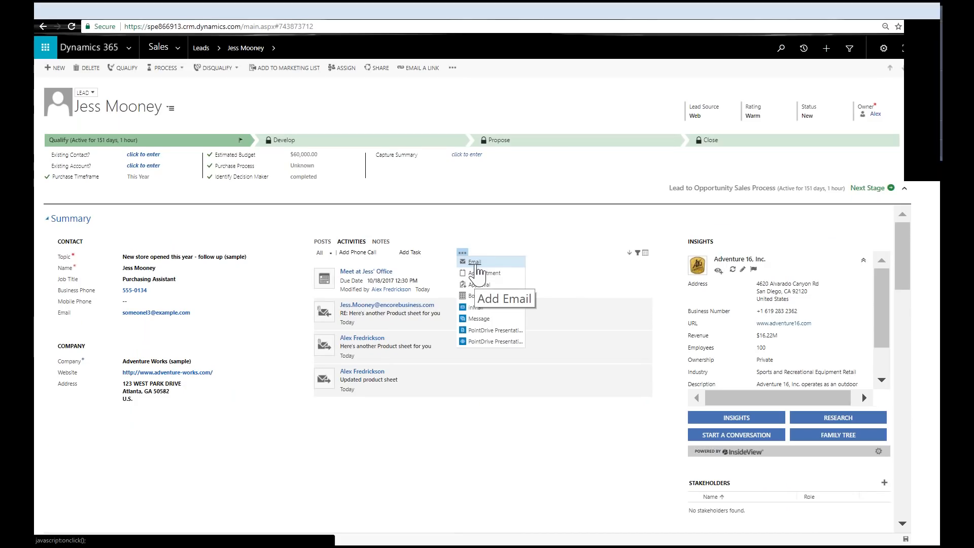
pyautogui.click(478, 264)
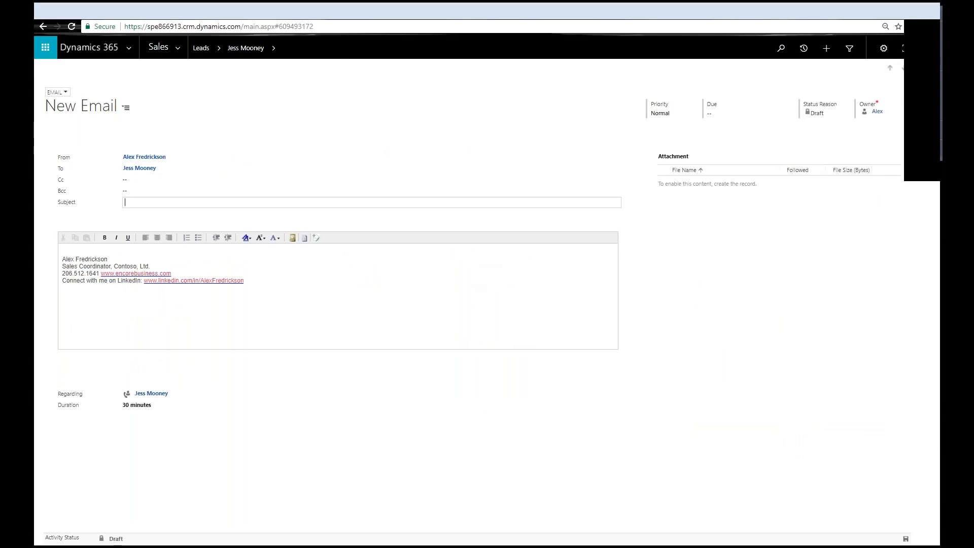
# Write the email body with a greeting, "Great to hear from you. I'll attach some more details about the Laptops we offer." and "Thanks,", and save it
pyautogui.click(66, 254)
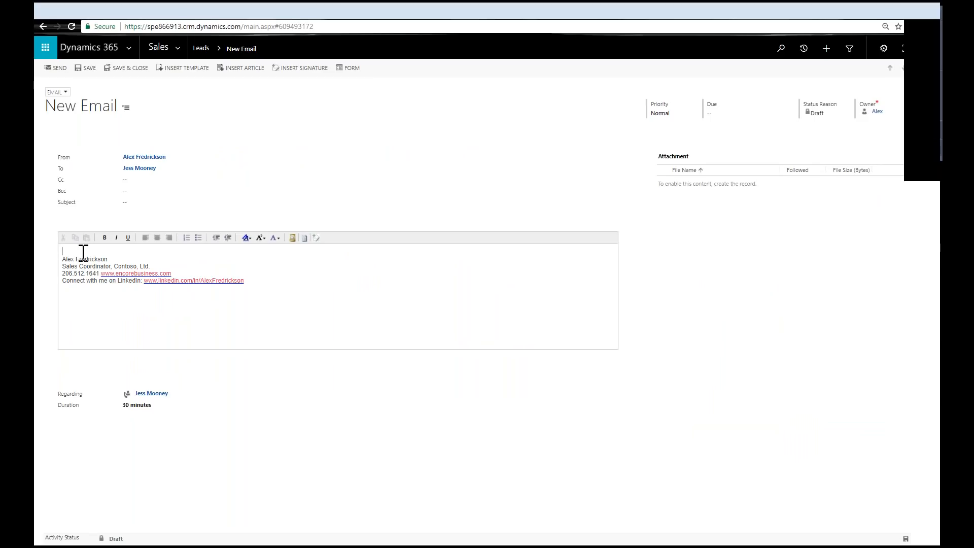
pyautogui.press('Return')
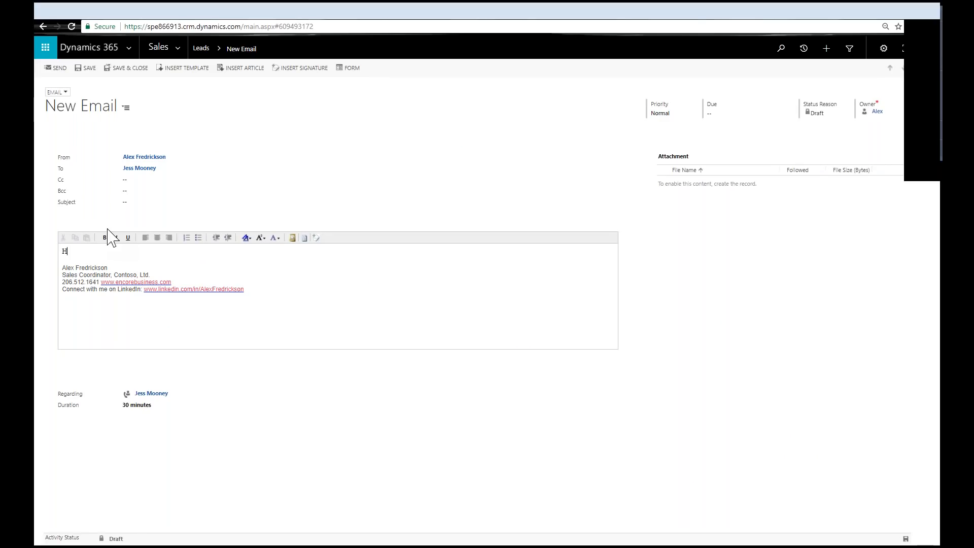
pyautogui.write('Hey Jess,')
pyautogui.press('Return')
pyautogui.write('G')
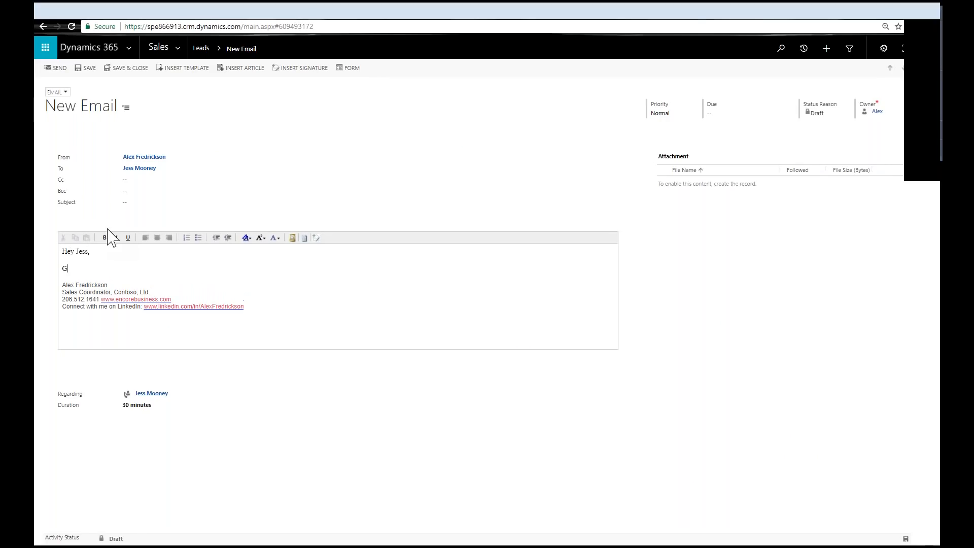
pyautogui.write("reat to hear from you. I'll attach some more details about the Laptops we offer.")
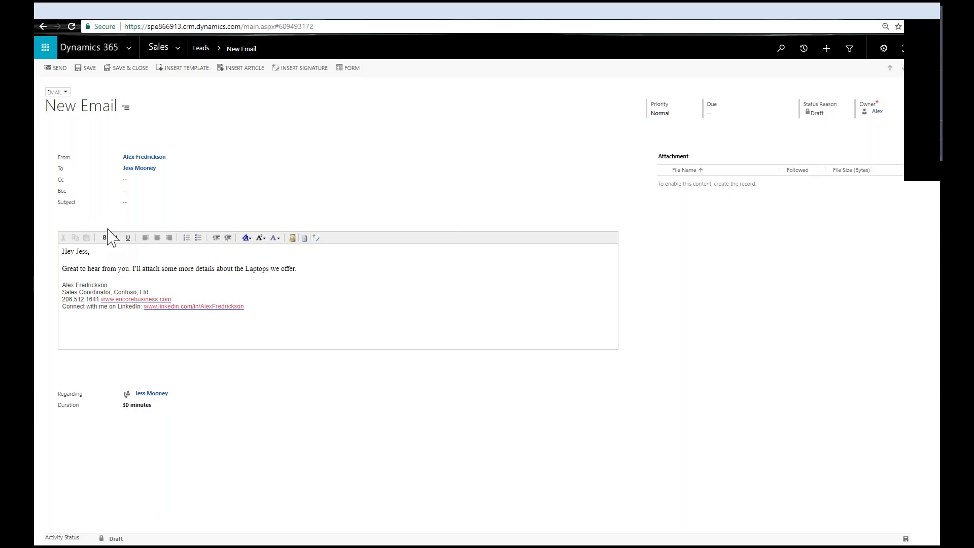
pyautogui.press('Return')
pyautogui.write('Thanks,')
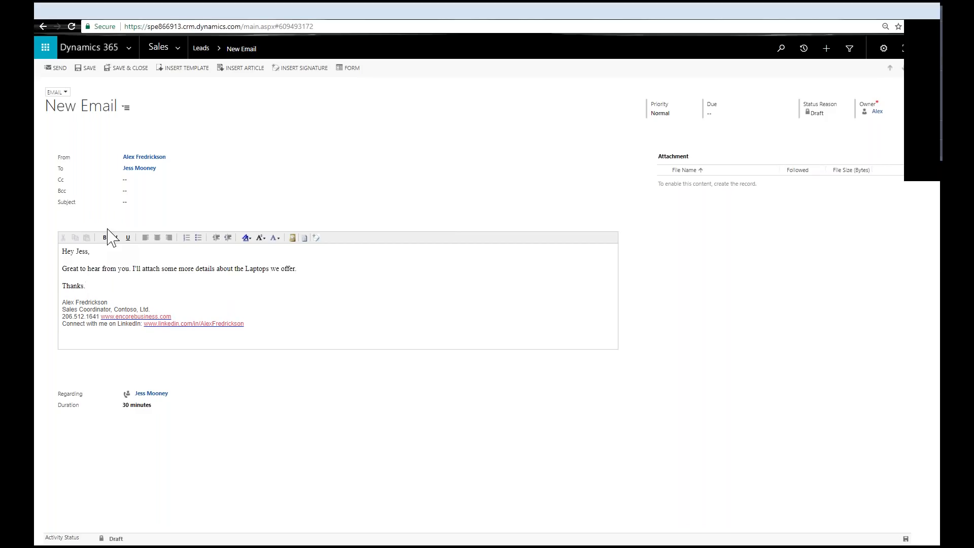
pyautogui.click(87, 67)
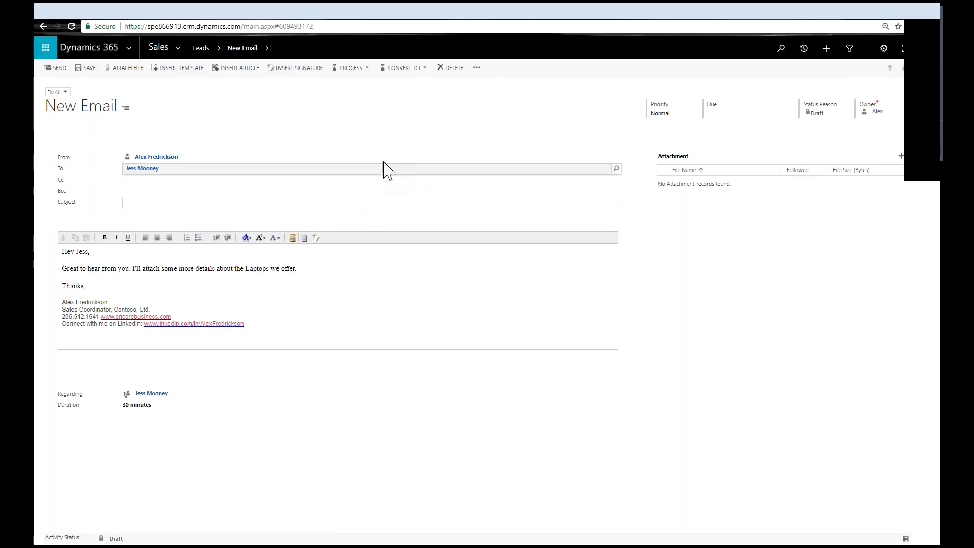
pyautogui.click(900, 156)
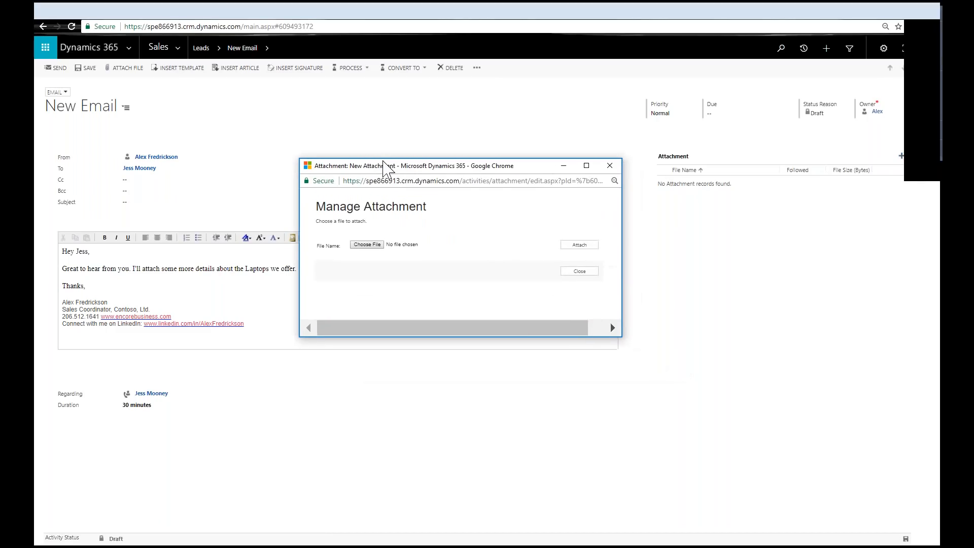
pyautogui.click(348, 236)
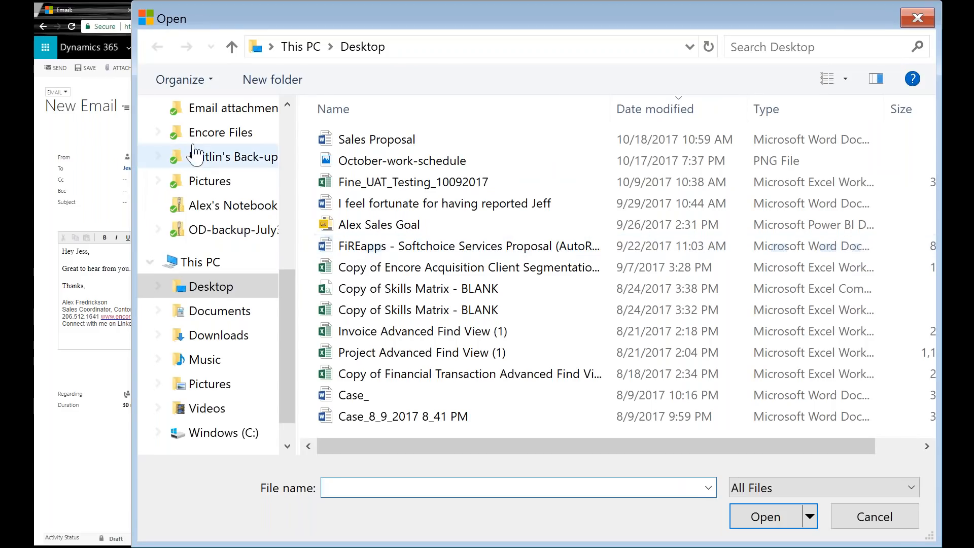
pyautogui.click(916, 20)
pyautogui.click(589, 155)
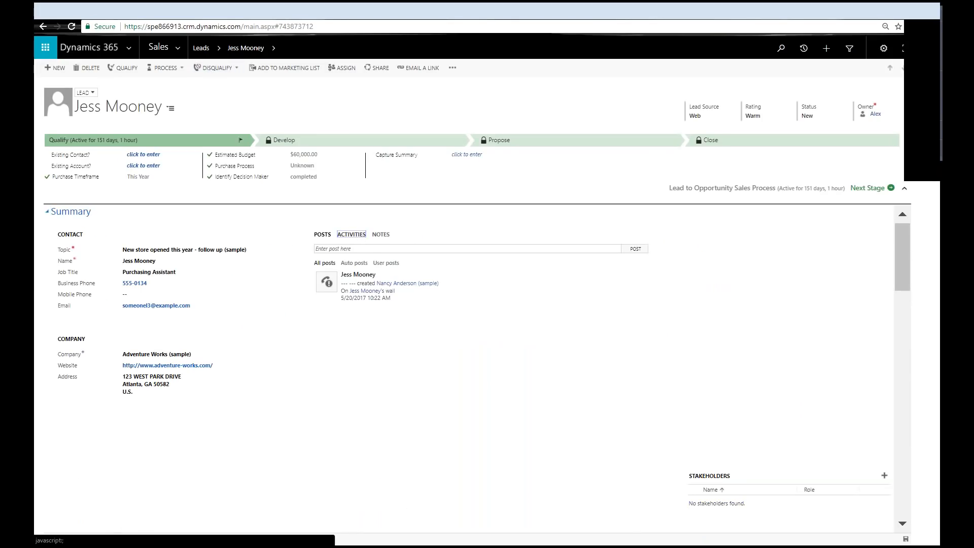
# Check the lead's activities, set its existing account to Adventure Works (sample) and qualify the lead into an opportunity
pyautogui.click(351, 236)
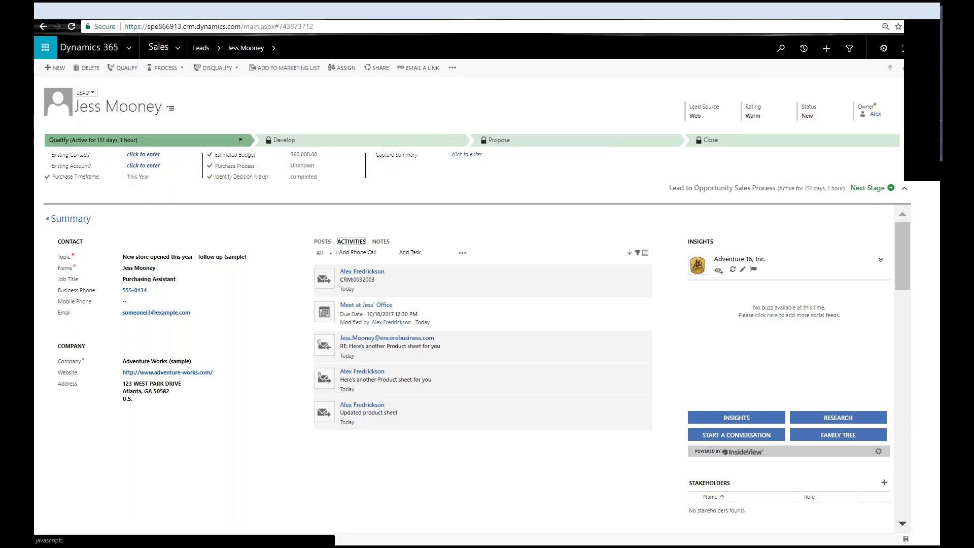
pyautogui.click(140, 166)
pyautogui.write('adv')
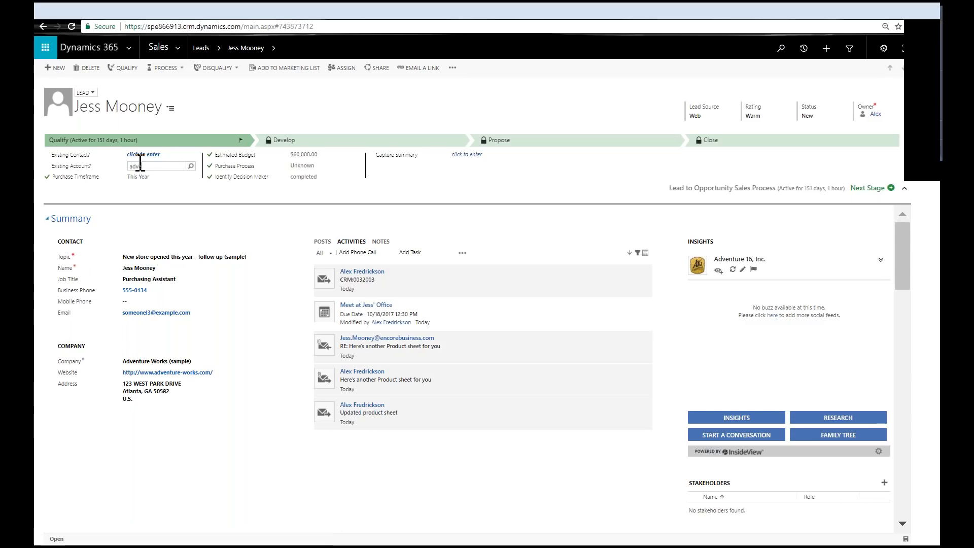
pyautogui.write('en')
pyautogui.click(163, 198)
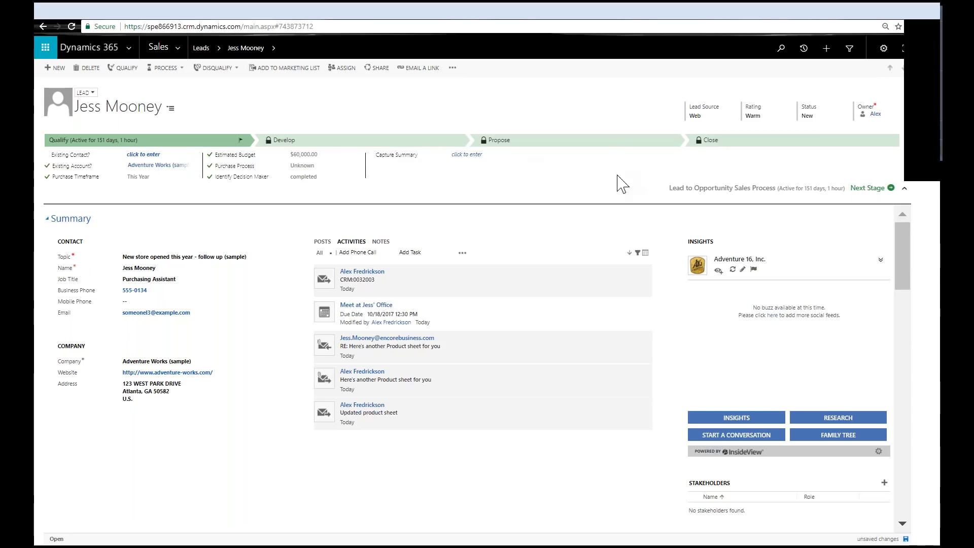
pyautogui.click(125, 68)
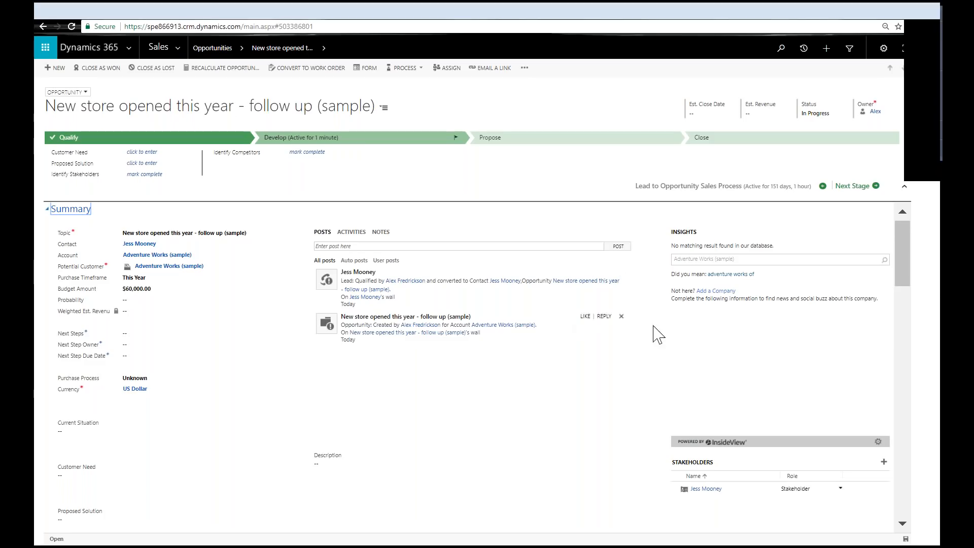
# Leave the new opportunity and go back to the My Sales Dashboard
pyautogui.moveTo(442, 287)
pyautogui.click(177, 46)
pyautogui.click(70, 137)
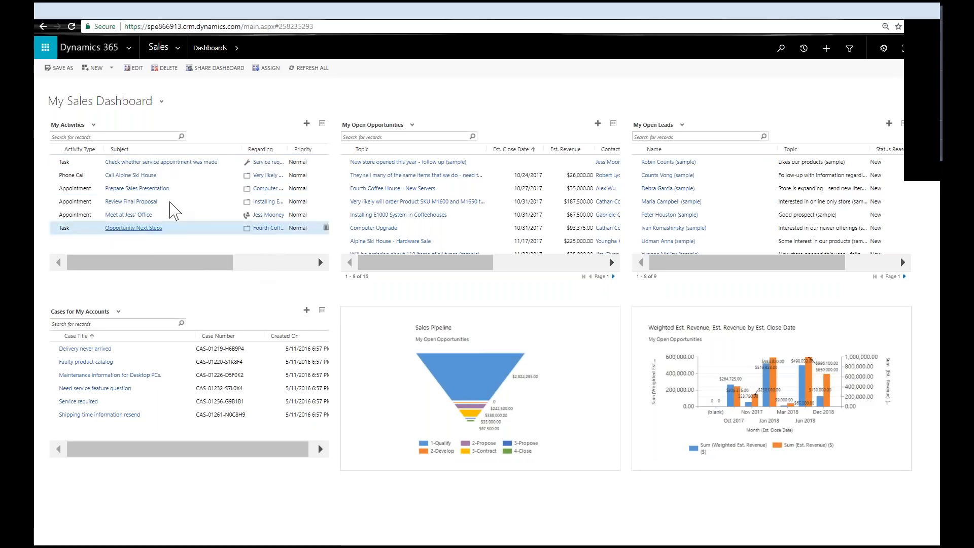
# Switch to Outlook on the web, show the inbox and open the received message "Laptops for your team"
pyautogui.click(179, 11)
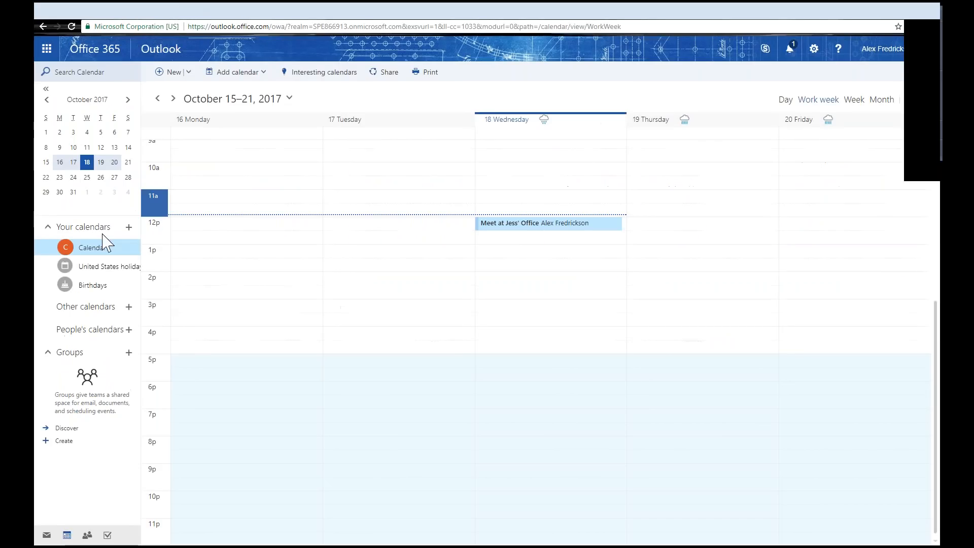
pyautogui.click(46, 534)
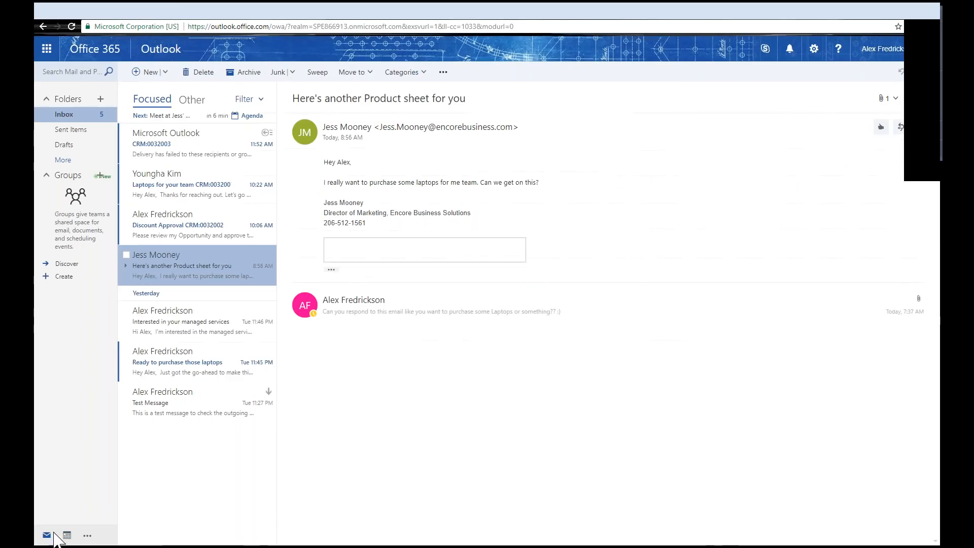
pyautogui.click(210, 195)
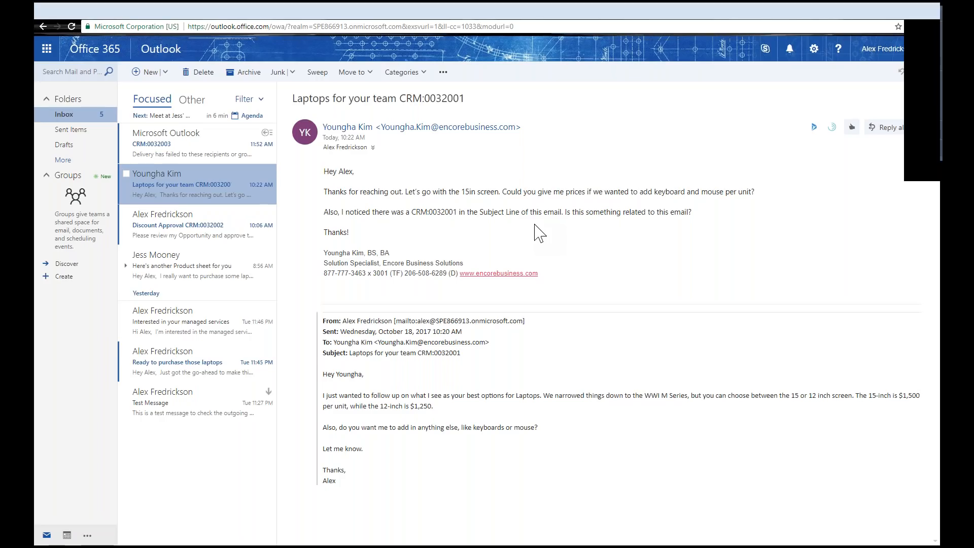
# Track the email in Dynamics 365 regarding the Alpine Ski House - Hardware Sale opportunity and look over the contact's available activity types
pyautogui.click(813, 127)
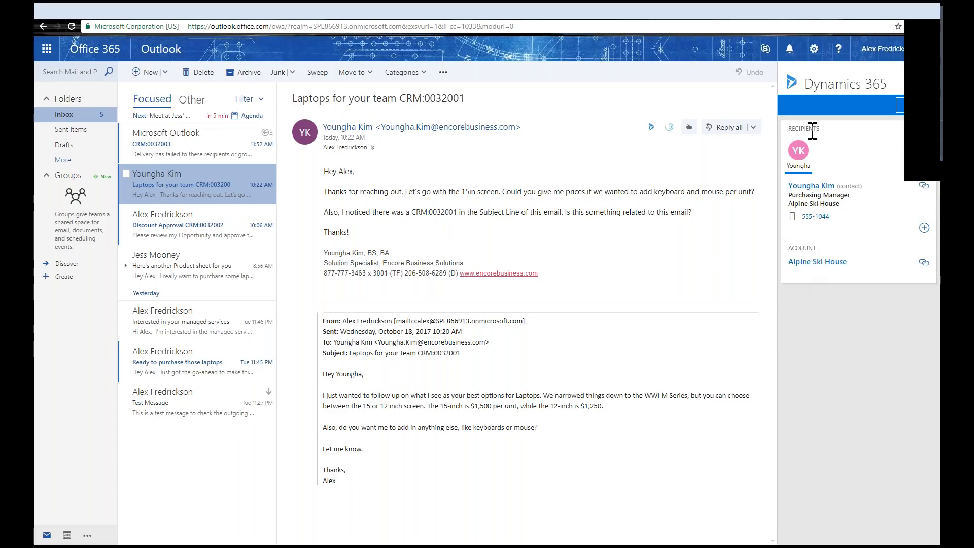
pyautogui.click(902, 106)
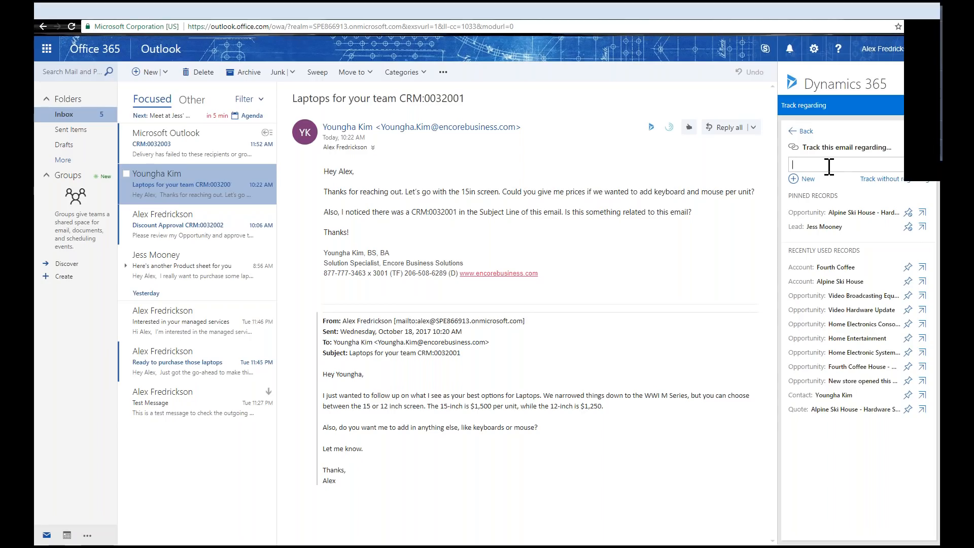
pyautogui.click(828, 166)
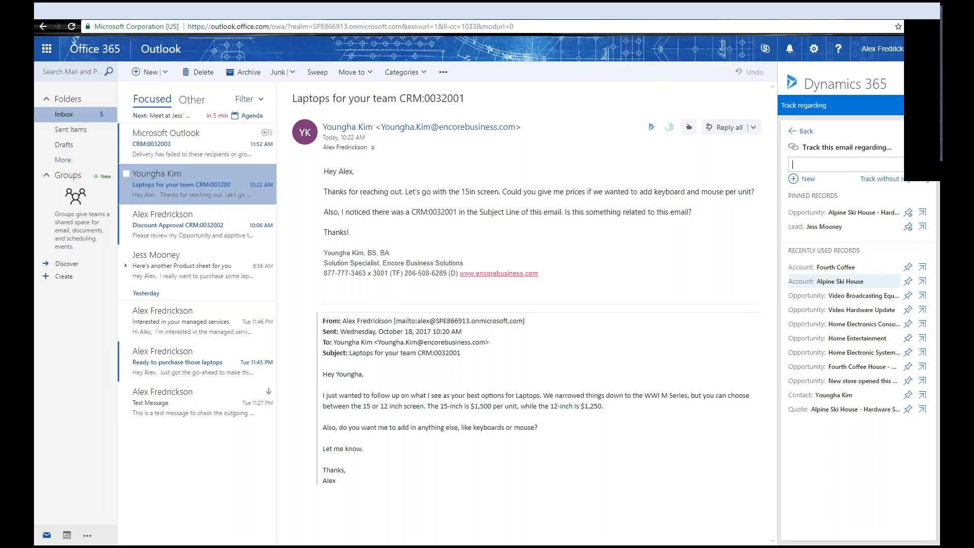
pyautogui.click(824, 213)
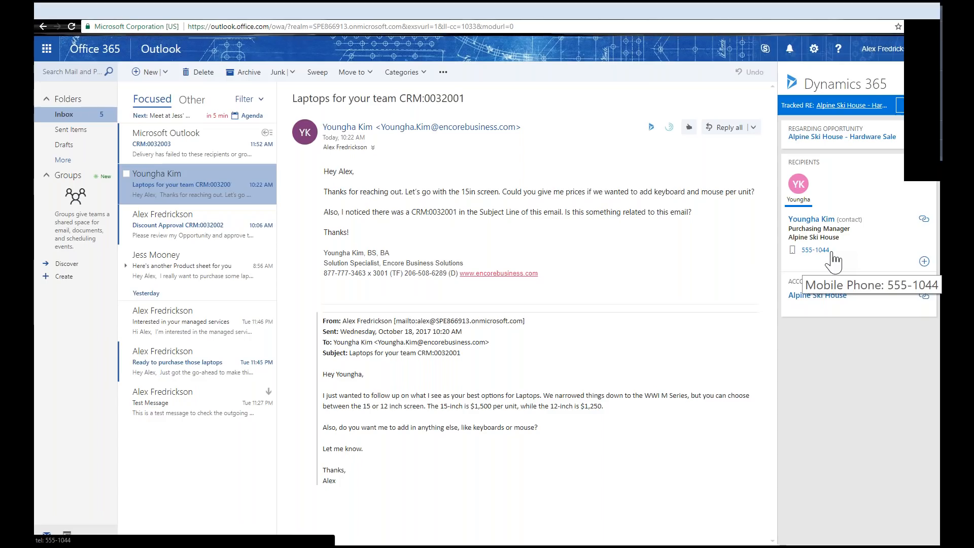
pyautogui.click(923, 262)
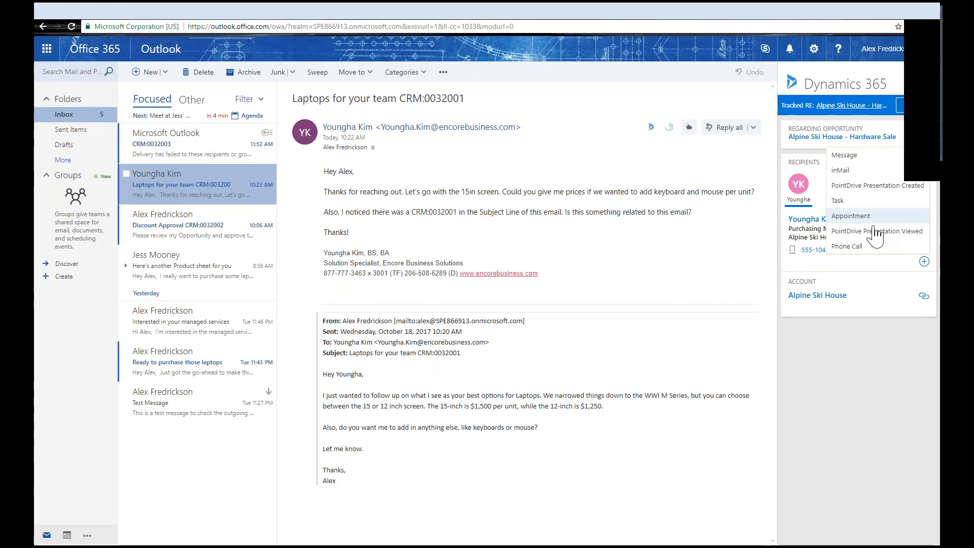
pyautogui.click(872, 337)
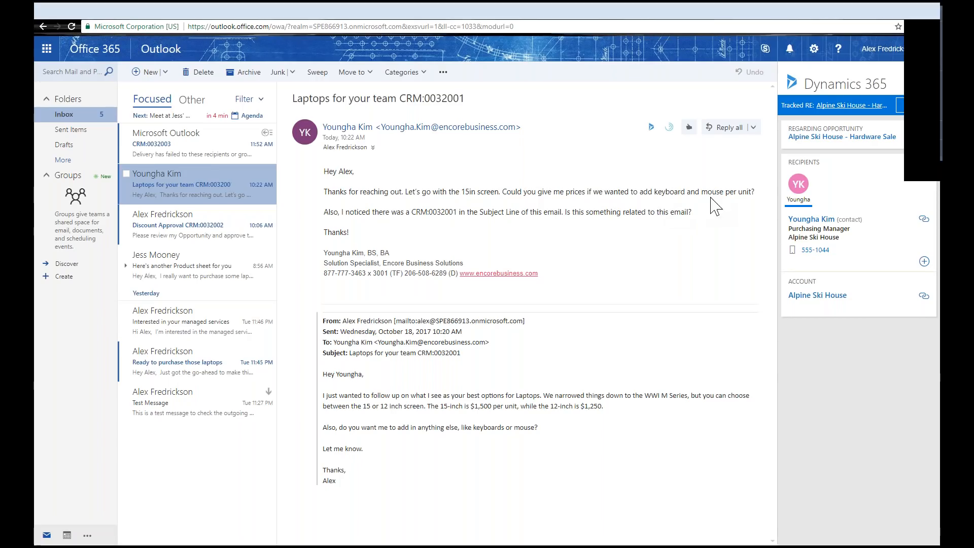
# Open the regarding opportunity Alpine Ski House - Hardware Sale in a maximized window and expand the House Of Ski company details
pyautogui.click(832, 142)
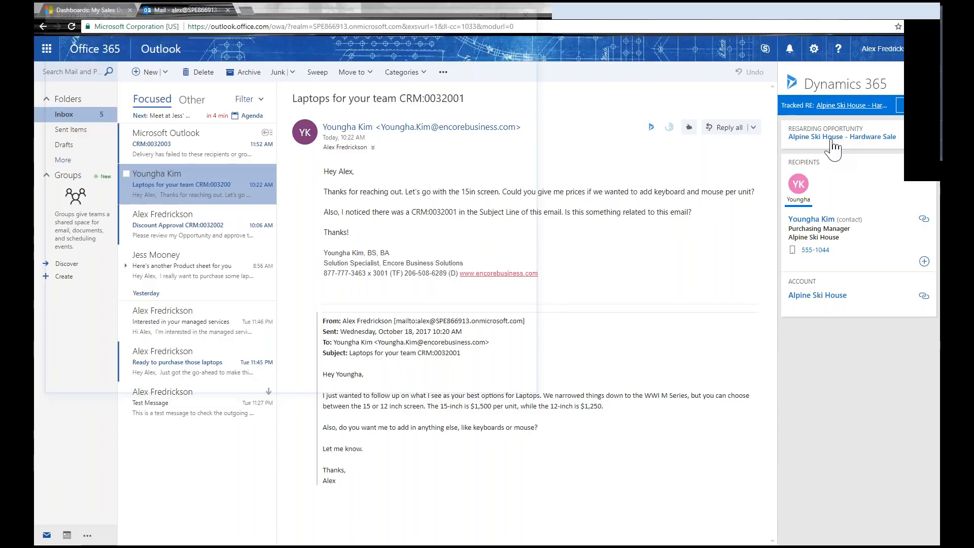
pyautogui.moveTo(345, 15); pyautogui.dragTo(525, 9)
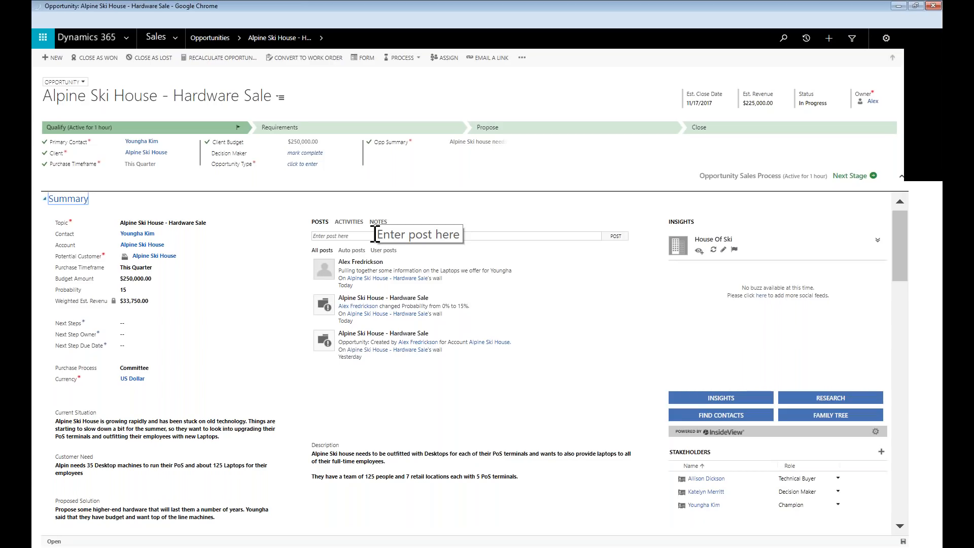
pyautogui.click(877, 239)
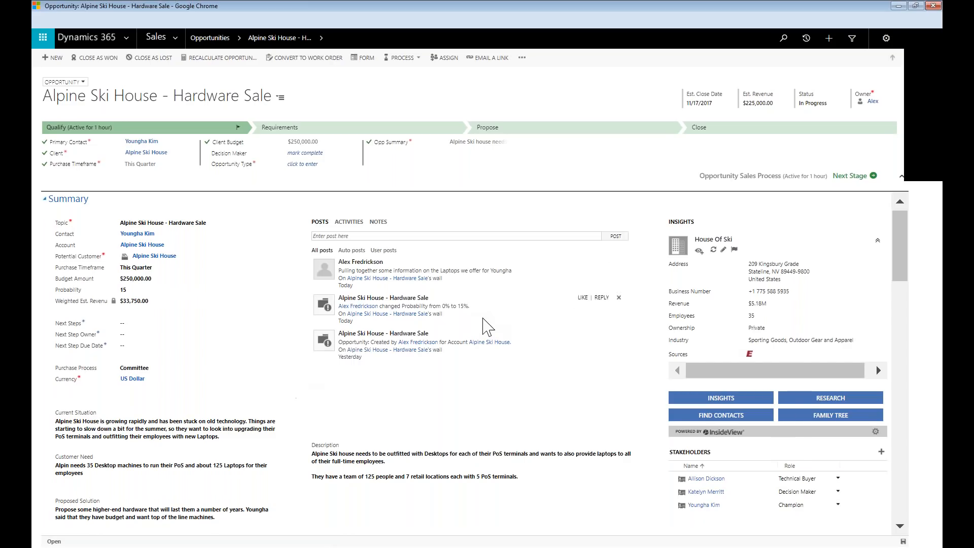
# Review the opportunity's product line items and compare them with the stated customer need
pyautogui.scroll(-4, 507, 345)
pyautogui.scroll(-3, 484, 331)
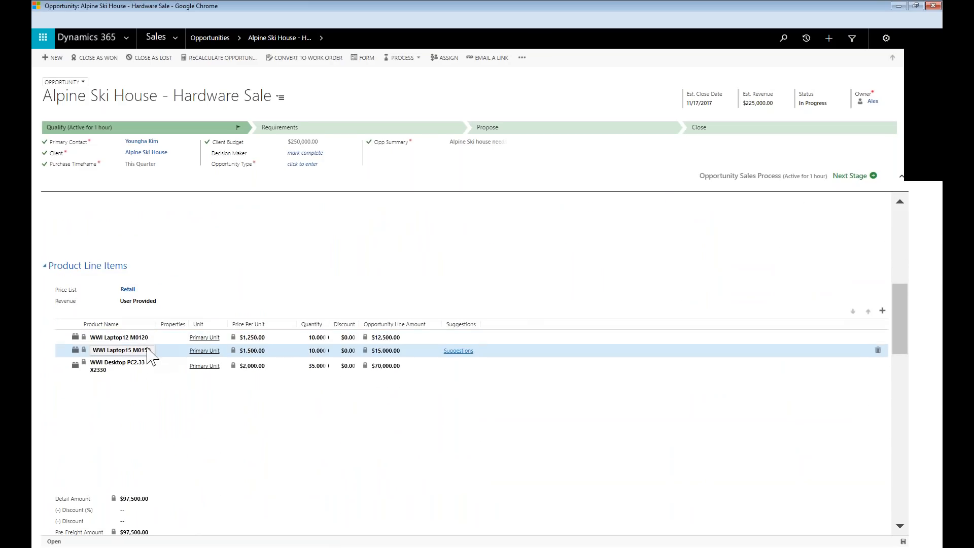
pyautogui.scroll(7, 153, 382)
pyautogui.scroll(-1, 76, 378)
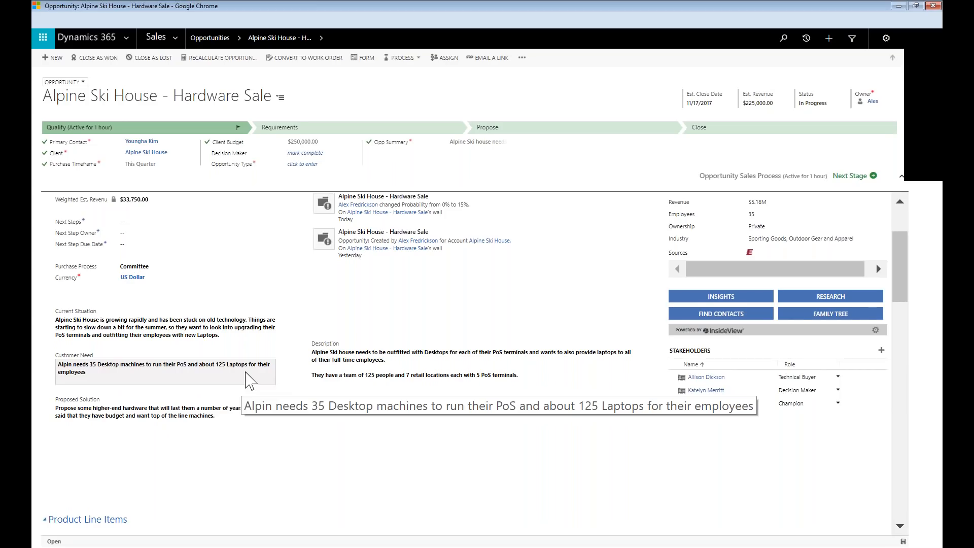
# Delete the WWI Laptop12 M0120 line item and set the WWI Laptop15 M0150 quantity to 125
pyautogui.scroll(-4, 424, 434)
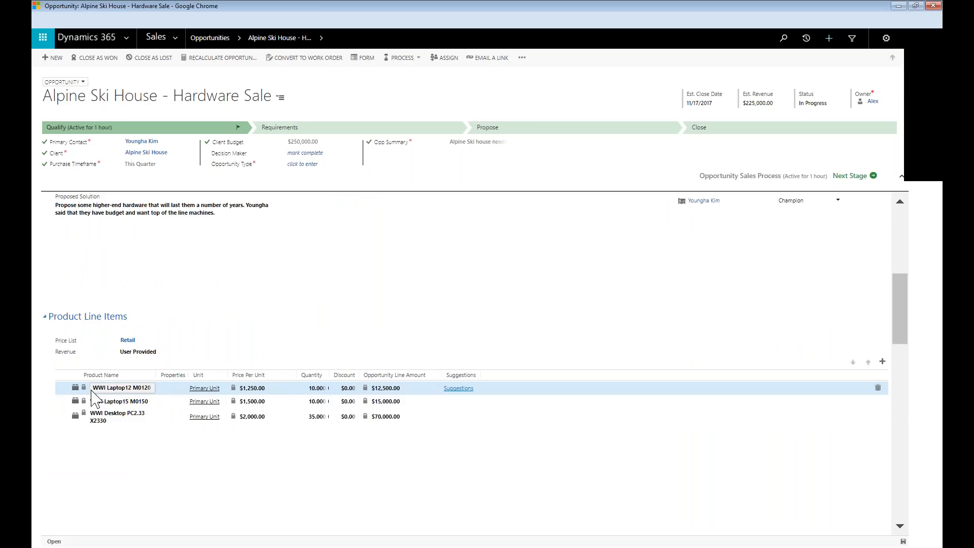
pyautogui.click(878, 387)
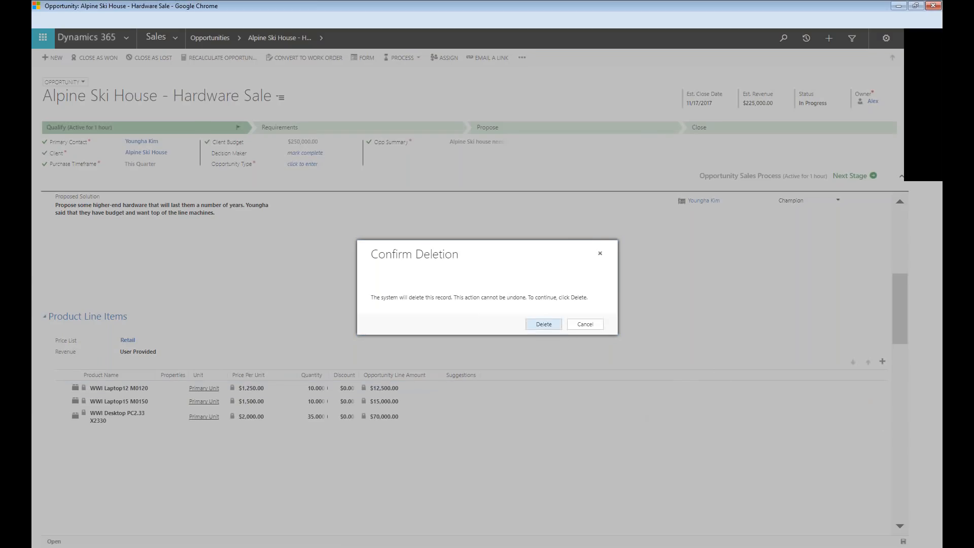
pyautogui.click(542, 324)
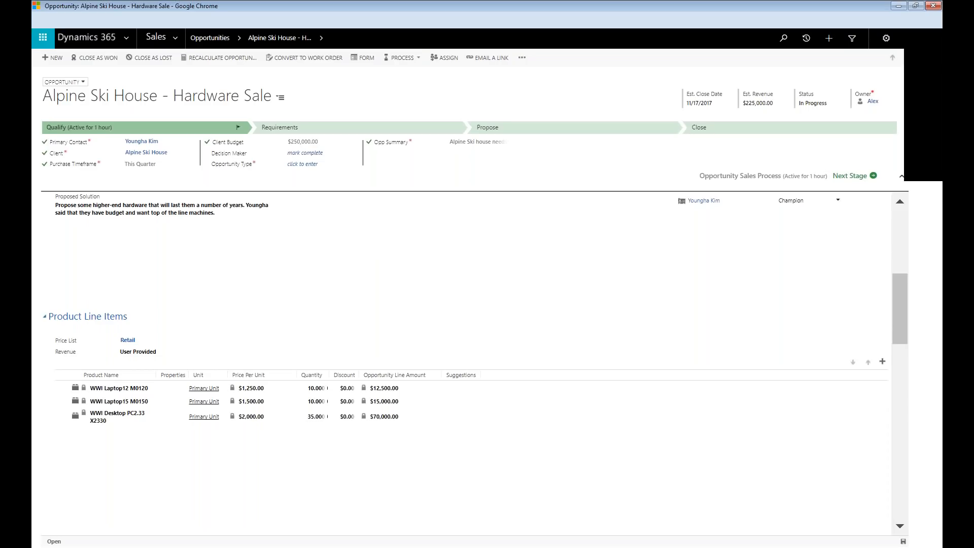
pyautogui.click(318, 388)
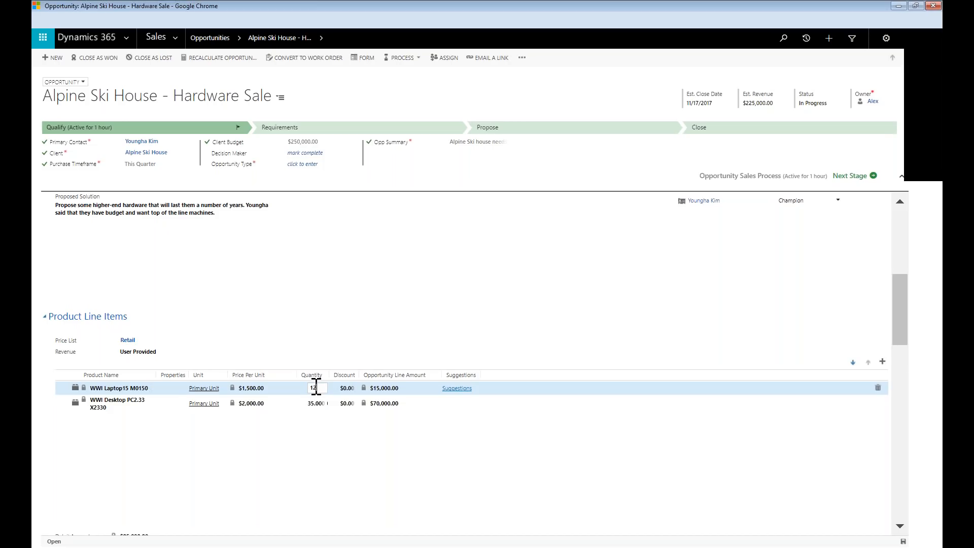
pyautogui.write('125')
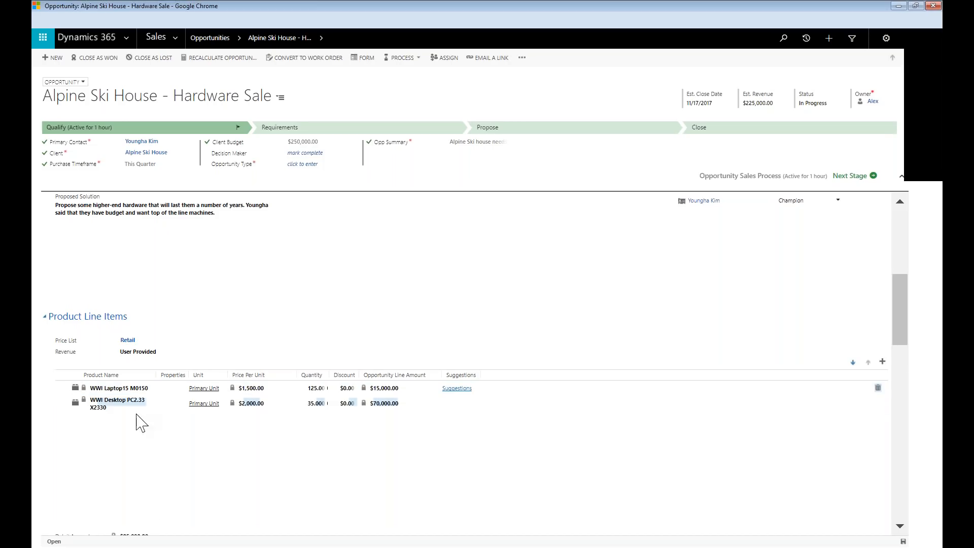
pyautogui.click(131, 389)
# Add the suggested accessories Litware Wireless Mouse M35 and Litware Laptop Keyboard X105 for the WWI Laptop15 M0150 to the line items
pyautogui.click(462, 389)
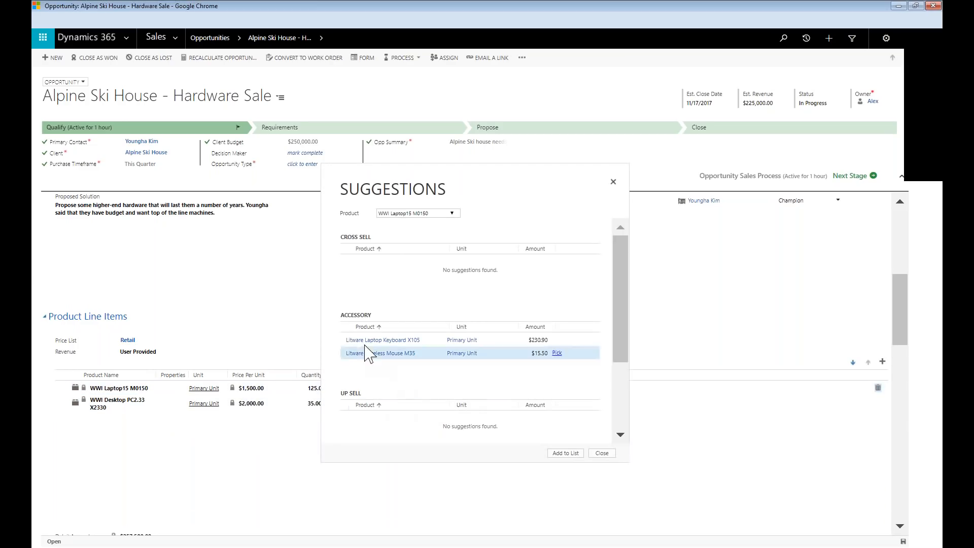
pyautogui.scroll(-2, 403, 334)
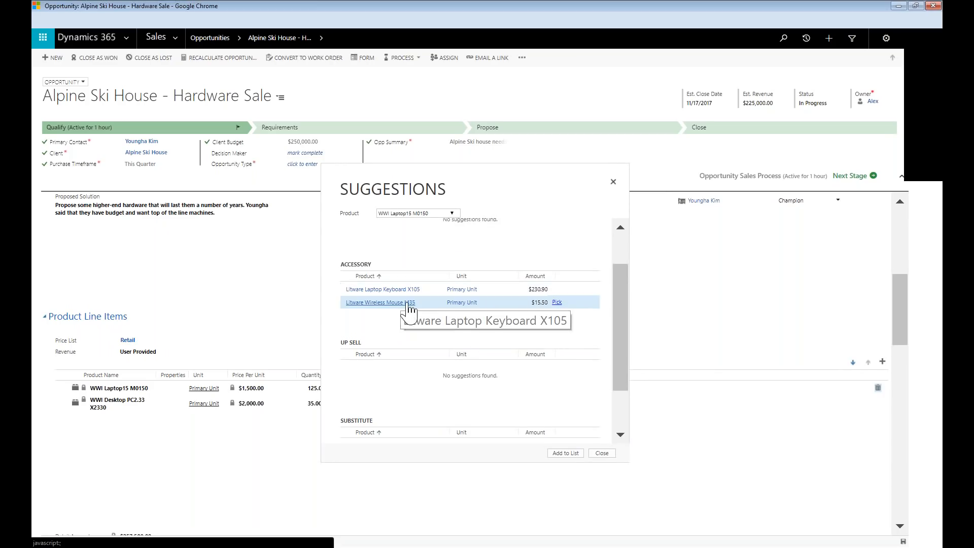
pyautogui.click(556, 303)
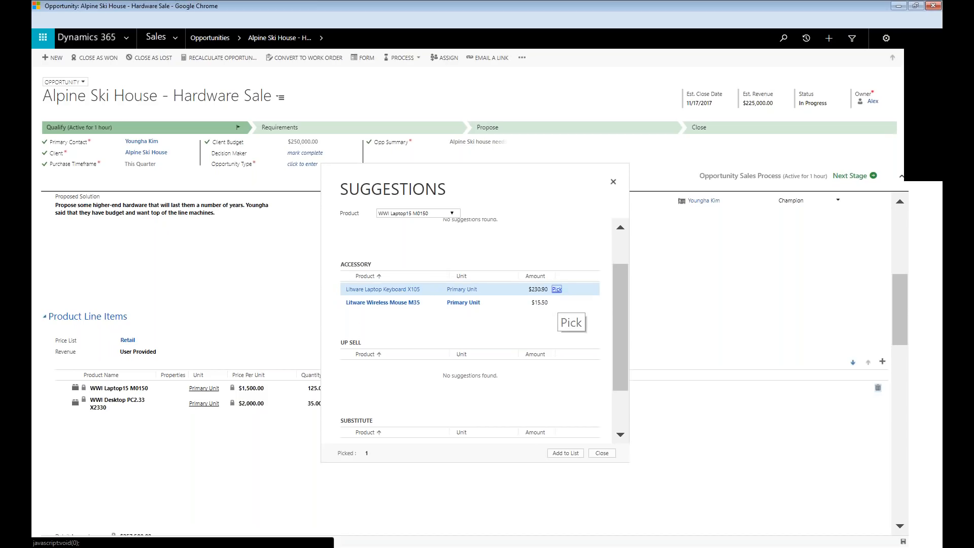
pyautogui.click(557, 289)
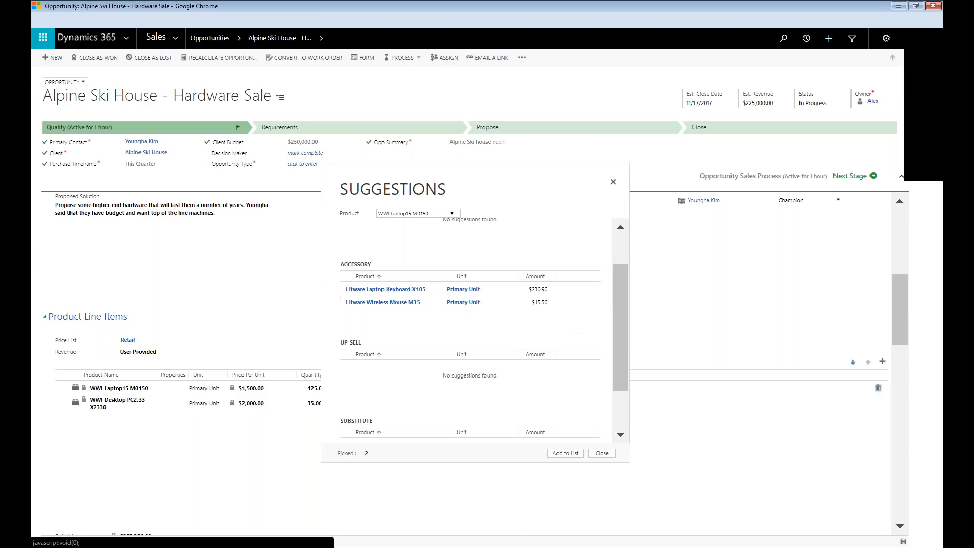
pyautogui.click(565, 453)
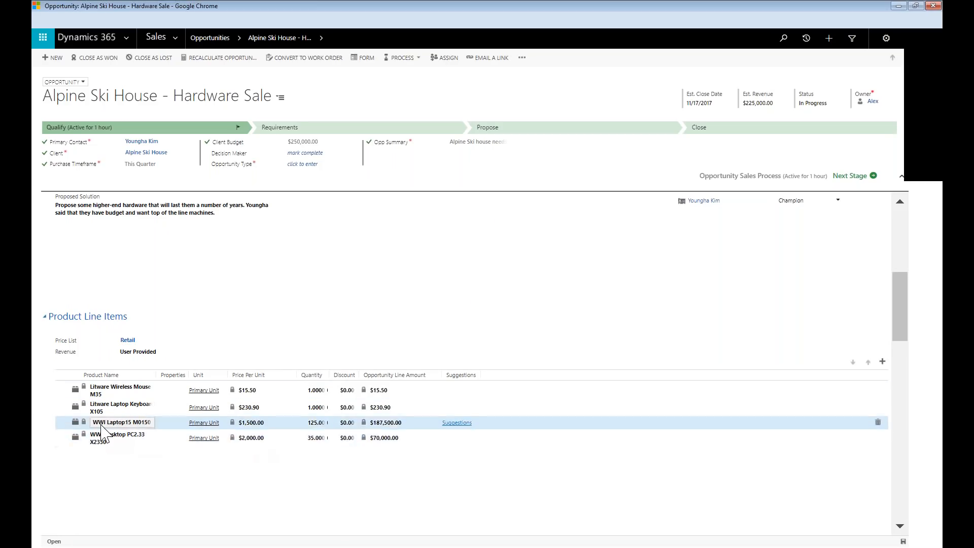
# Set the quantity of both the Litware Laptop Keyboard X105 and the Litware Wireless Mouse M35 to 125
pyautogui.click(317, 407)
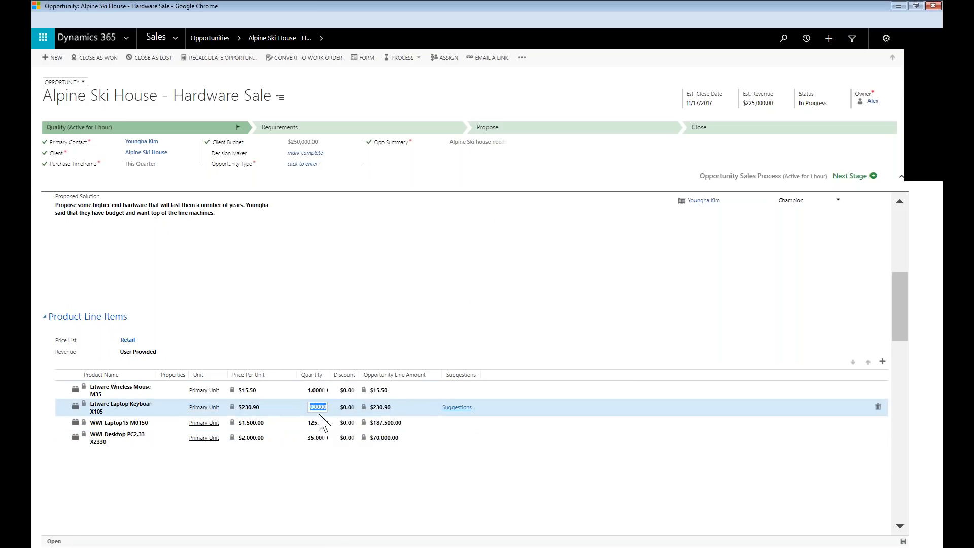
pyautogui.write('125')
pyautogui.click(320, 390)
pyautogui.write('125')
pyautogui.press('Return')
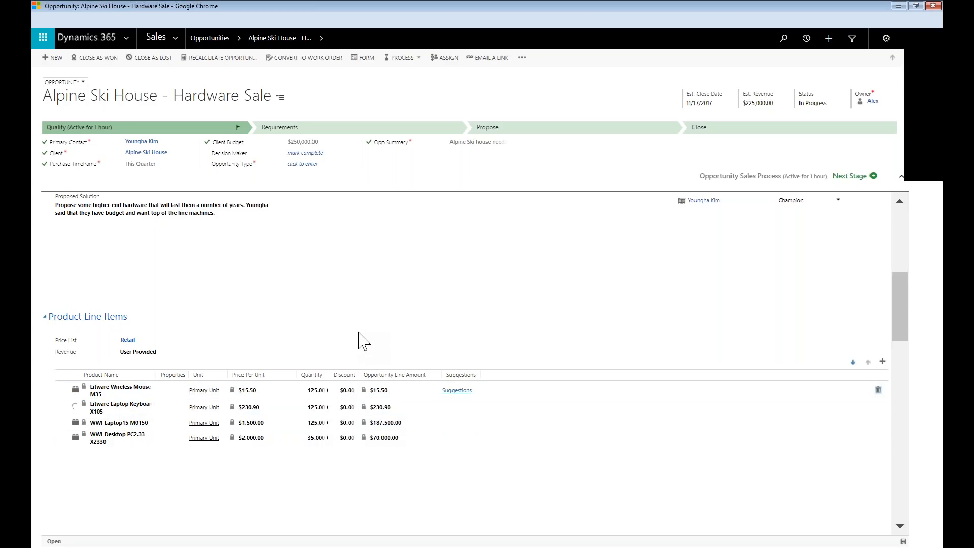
# Change the opportunity's revenue setting to System Calculated
pyautogui.click(319, 423)
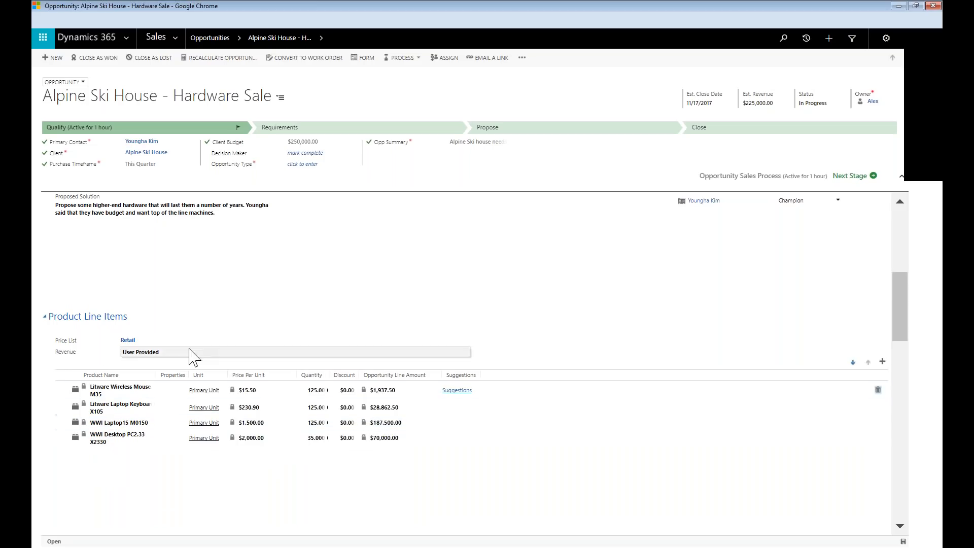
pyautogui.click(137, 356)
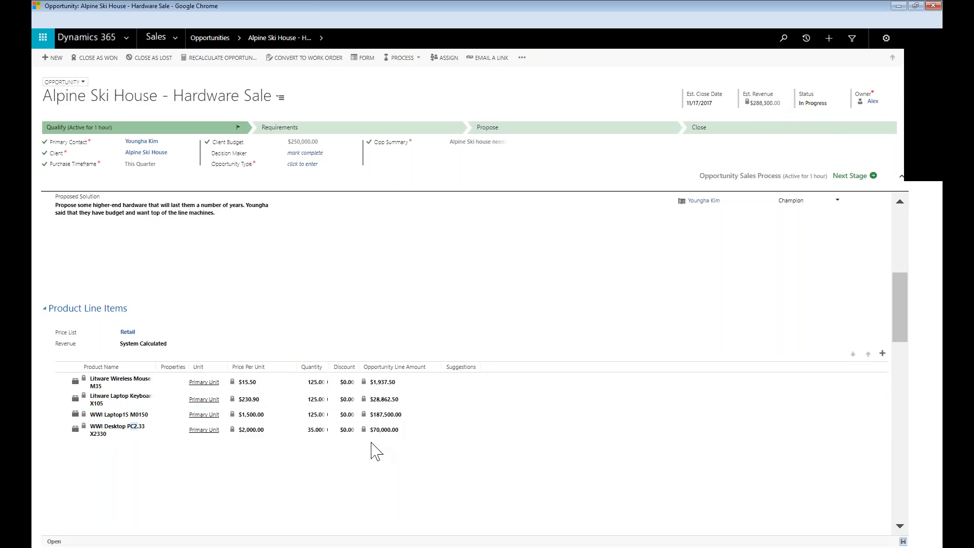
pyautogui.click(261, 430)
# Delete the existing draft quote Alpine Ski House - Hardware Sale from the opportunity and confirm the deletion
pyautogui.scroll(-2, 198, 399)
pyautogui.scroll(-5, 198, 399)
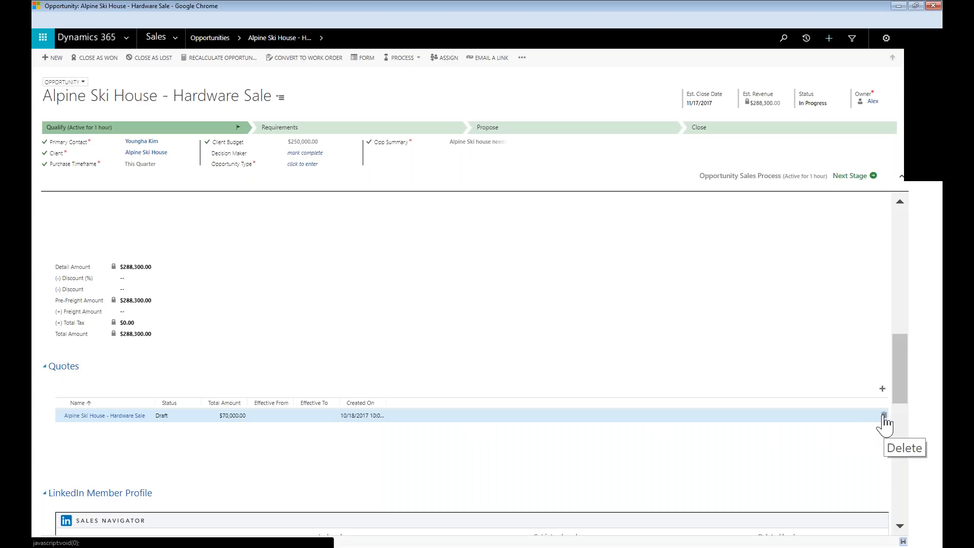
pyautogui.click(882, 416)
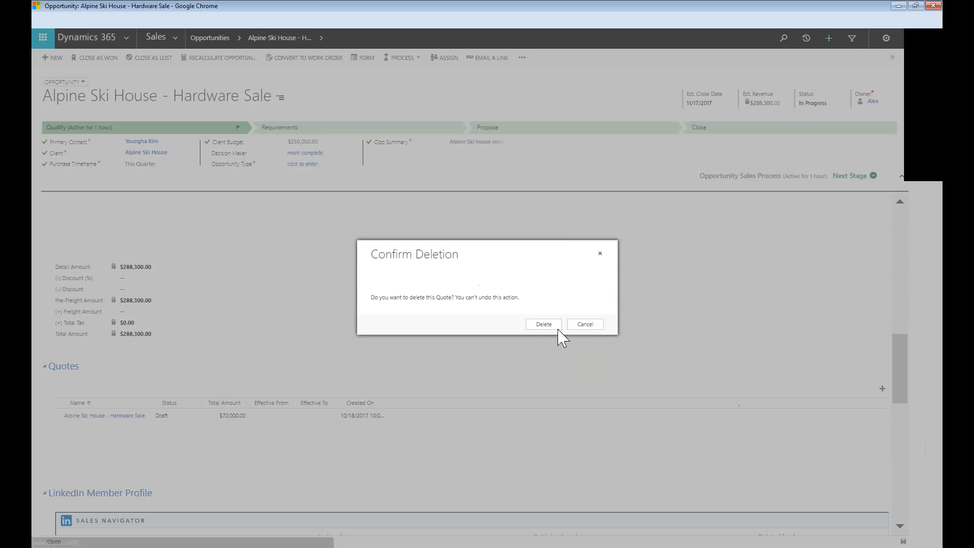
pyautogui.click(536, 324)
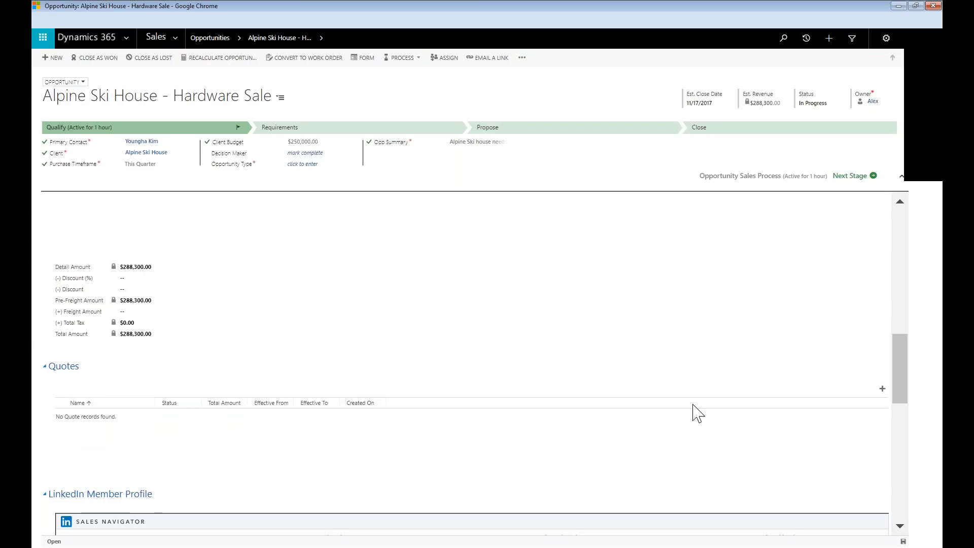
# Create a new quote from the opportunity's Quotes section and maximize the quote's window
pyautogui.click(881, 391)
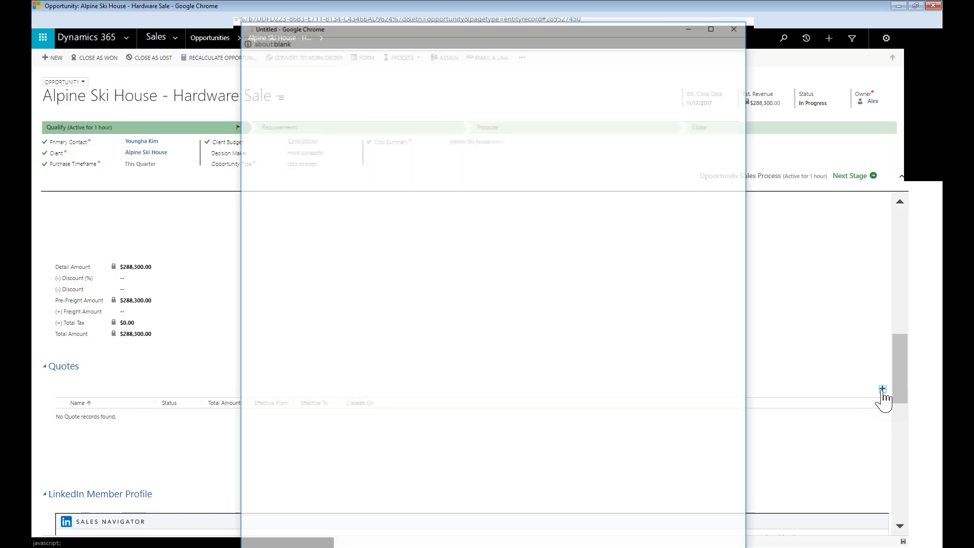
pyautogui.doubleClick(384, 16)
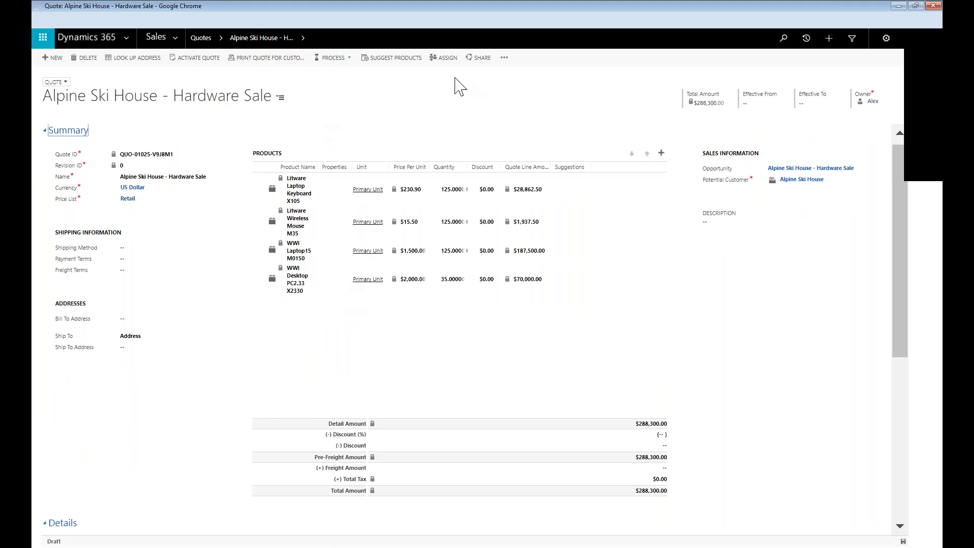
# Look at the quote's Word template and customer print options without generating a document, and close the quote
pyautogui.click(504, 57)
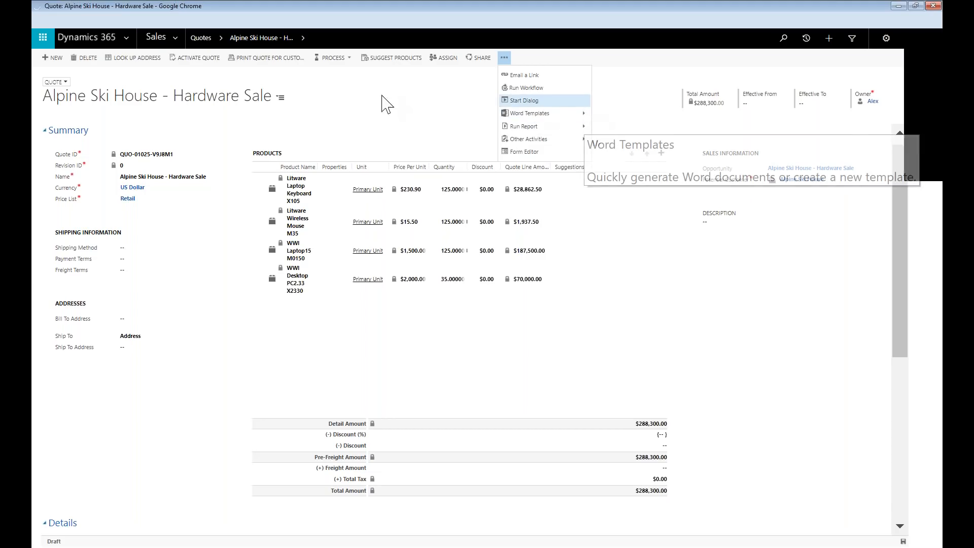
pyautogui.click(276, 62)
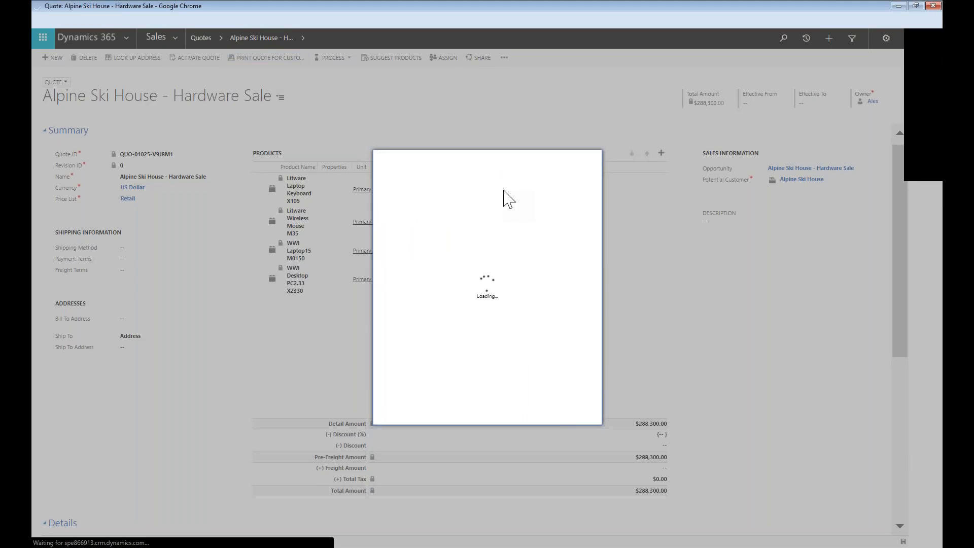
pyautogui.click(572, 414)
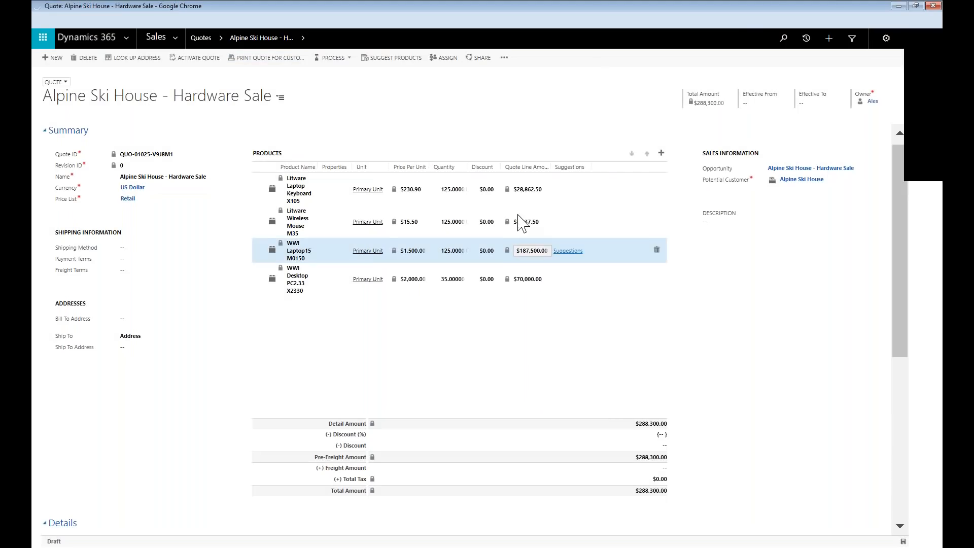
pyautogui.moveTo(777, 17); pyautogui.dragTo(582, 33)
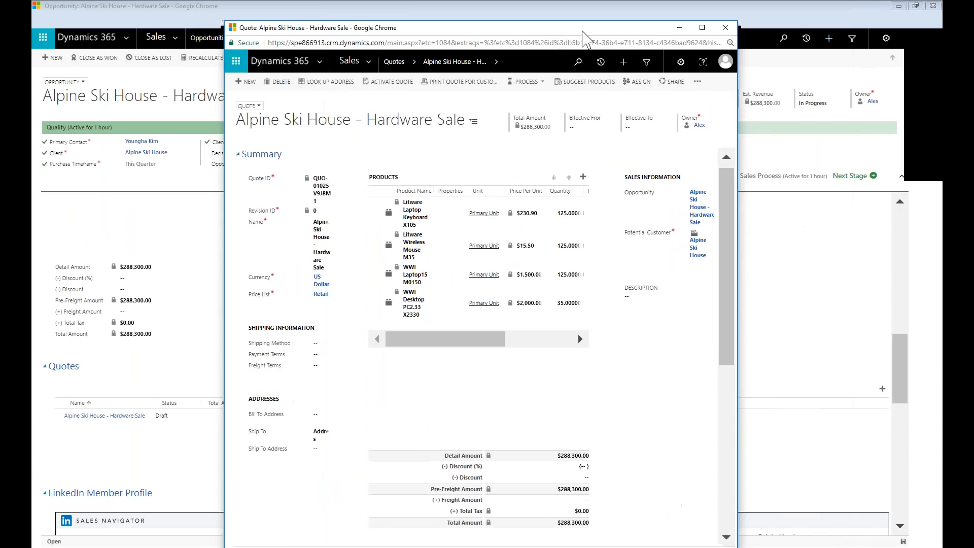
pyautogui.click(725, 27)
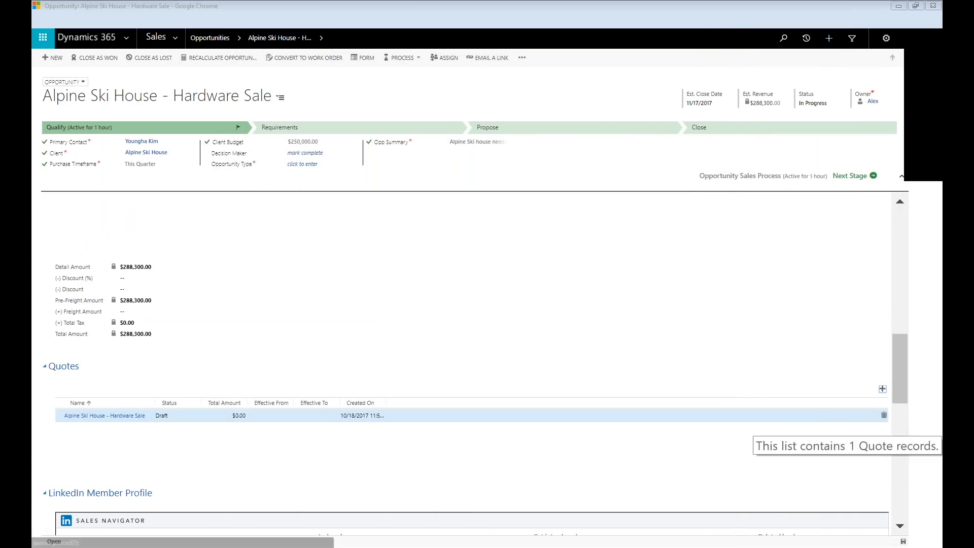
# Set the Opportunity Type to User Hardware and advance the opportunity to the Requirements stage
pyautogui.scroll(10, 359, 337)
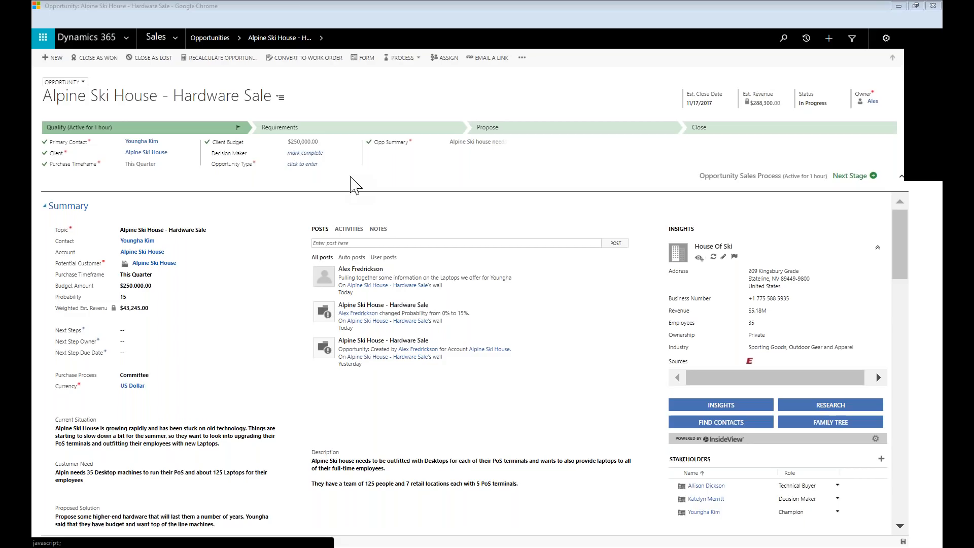
pyautogui.click(315, 165)
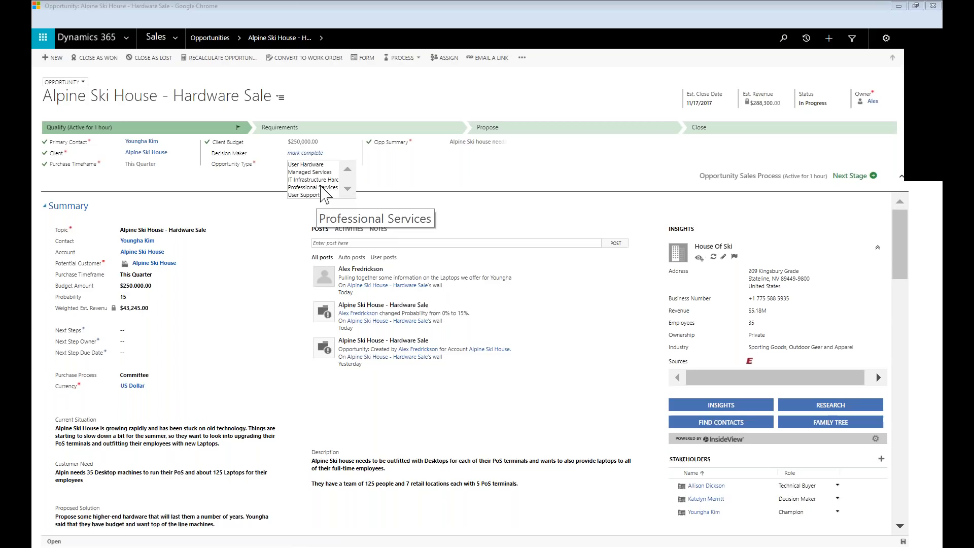
pyautogui.click(317, 164)
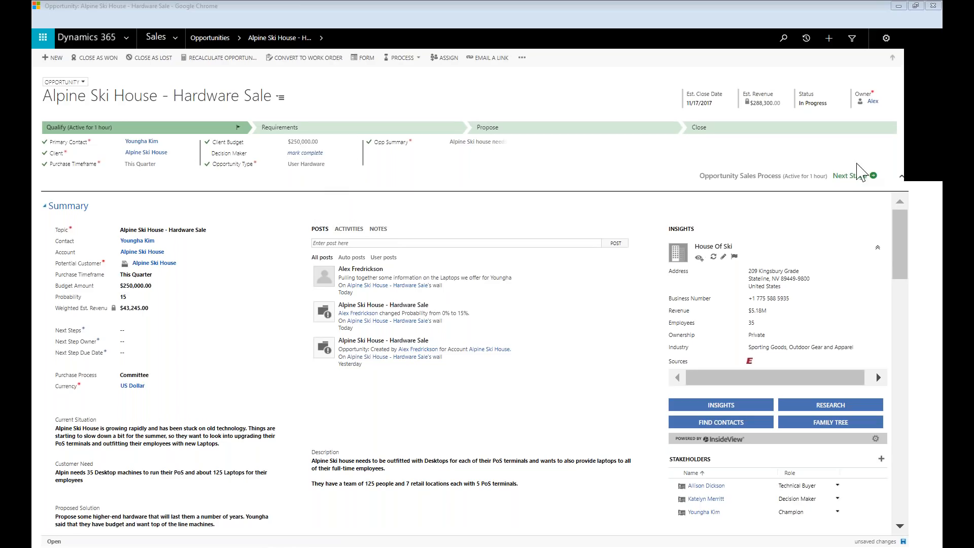
pyautogui.click(873, 177)
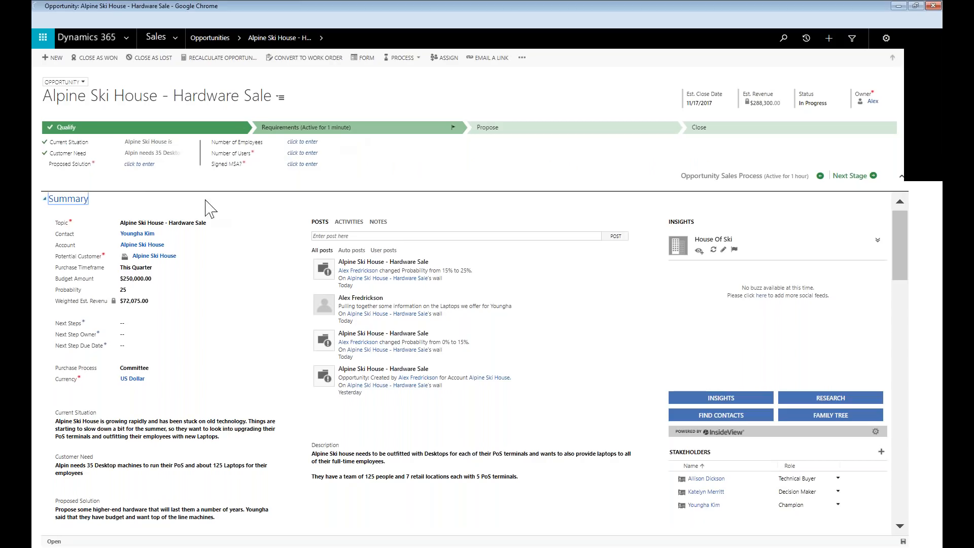
# Fill in the Requirements stage with Proposed Solution Good to have, Number of Employees 250 and Number of Users 125, and save the opportunity
pyautogui.click(140, 164)
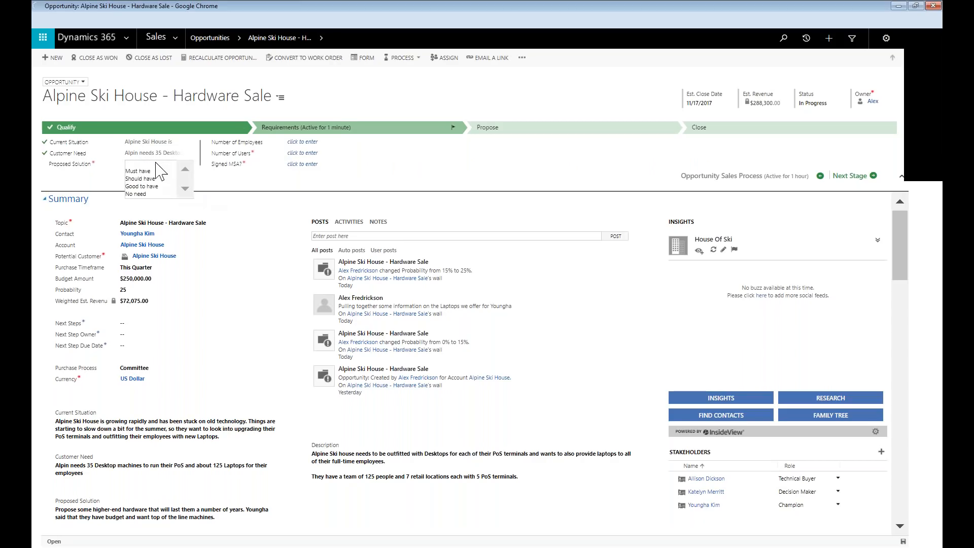
pyautogui.click(142, 186)
pyautogui.click(302, 142)
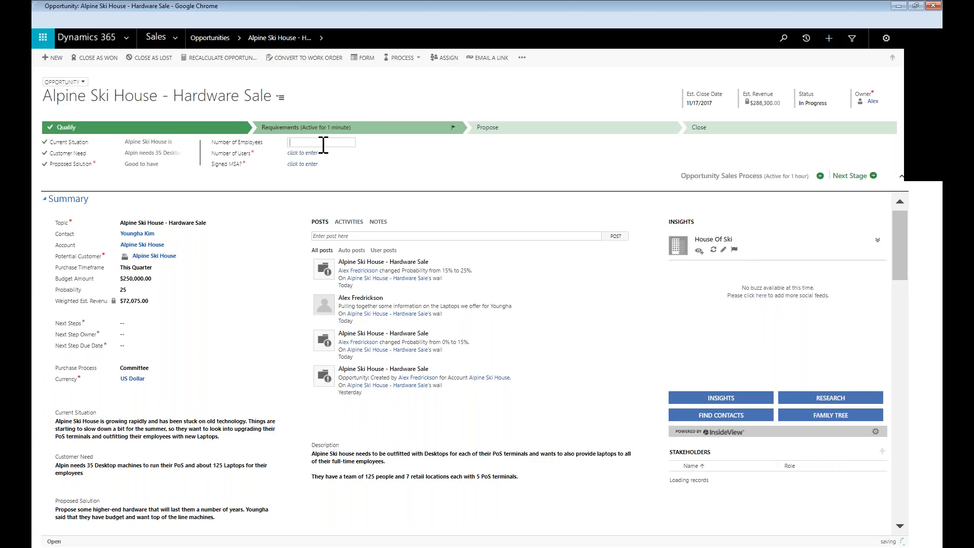
pyautogui.write('250')
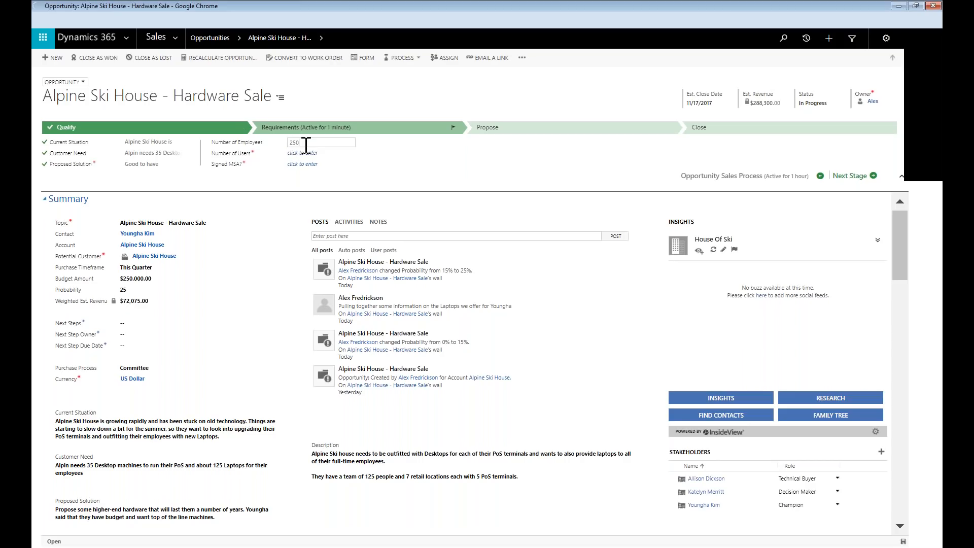
pyautogui.click(304, 151)
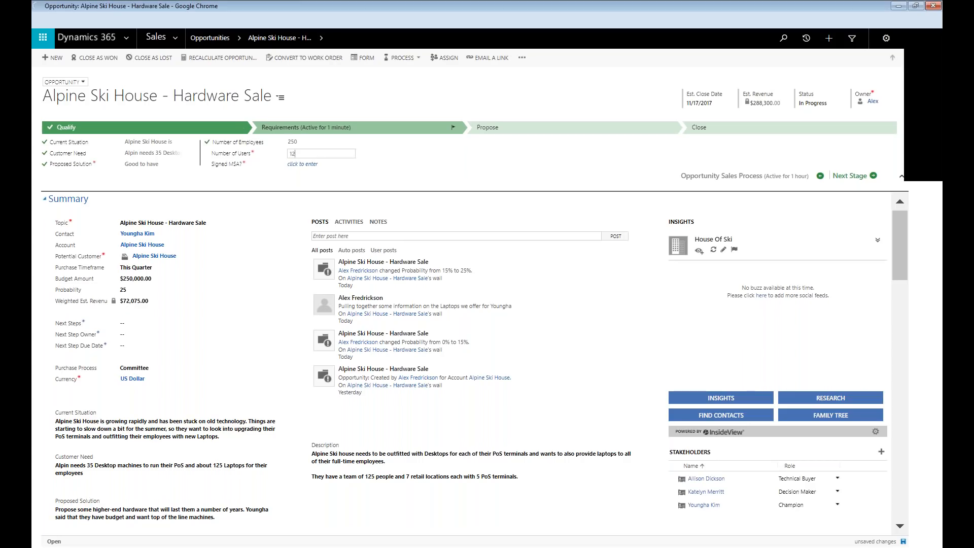
pyautogui.write('125')
pyautogui.click(230, 154)
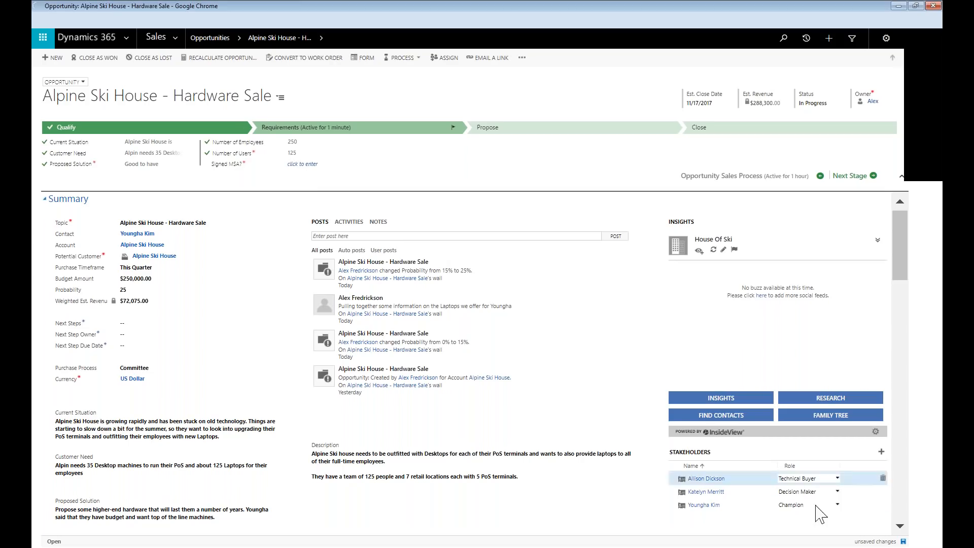
pyautogui.click(902, 541)
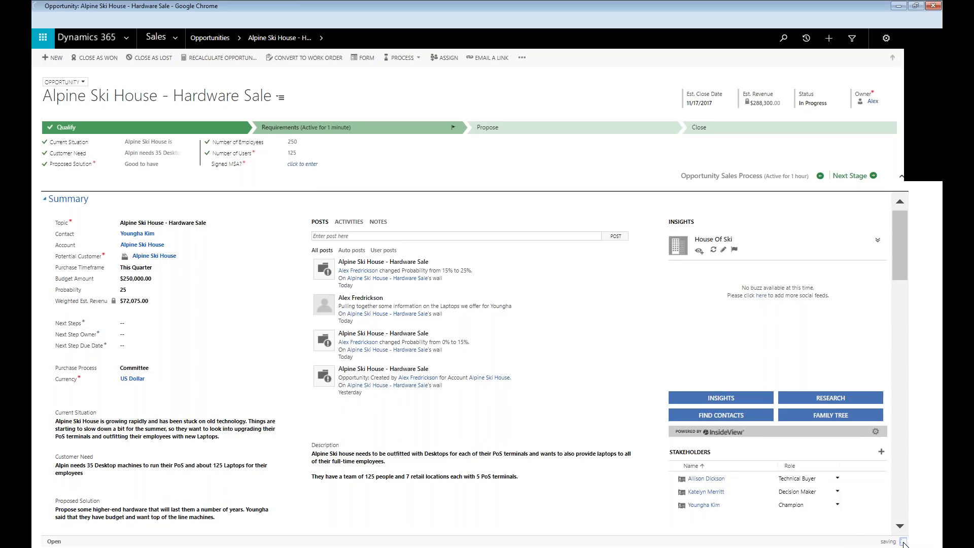
# Create a new email activity from the opportunity and add a blank line above the signature
pyautogui.click(349, 222)
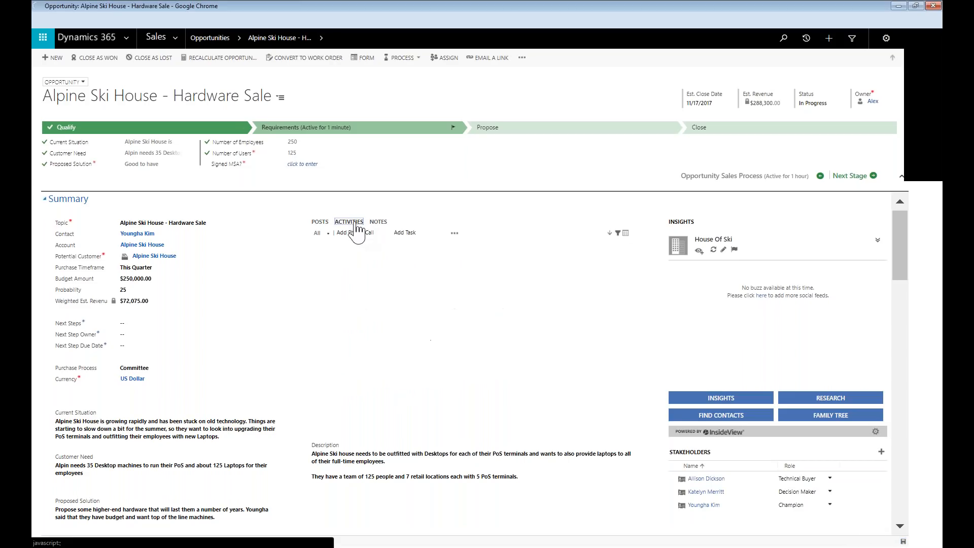
pyautogui.click(454, 233)
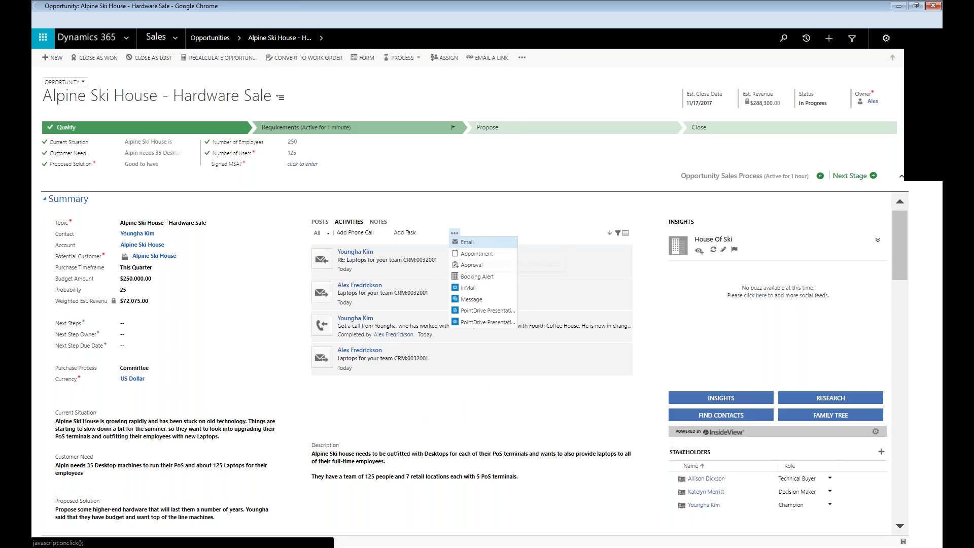
pyautogui.click(464, 239)
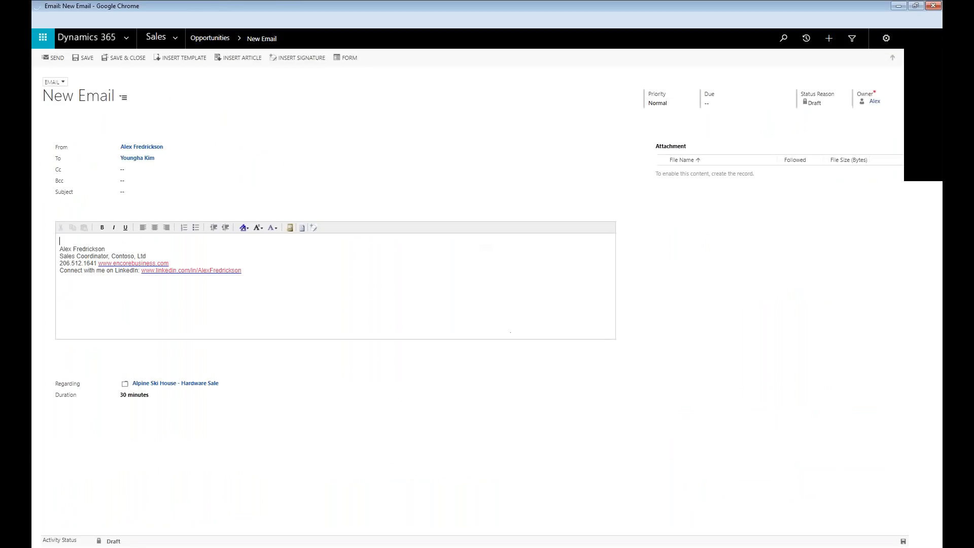
pyautogui.press('Return')
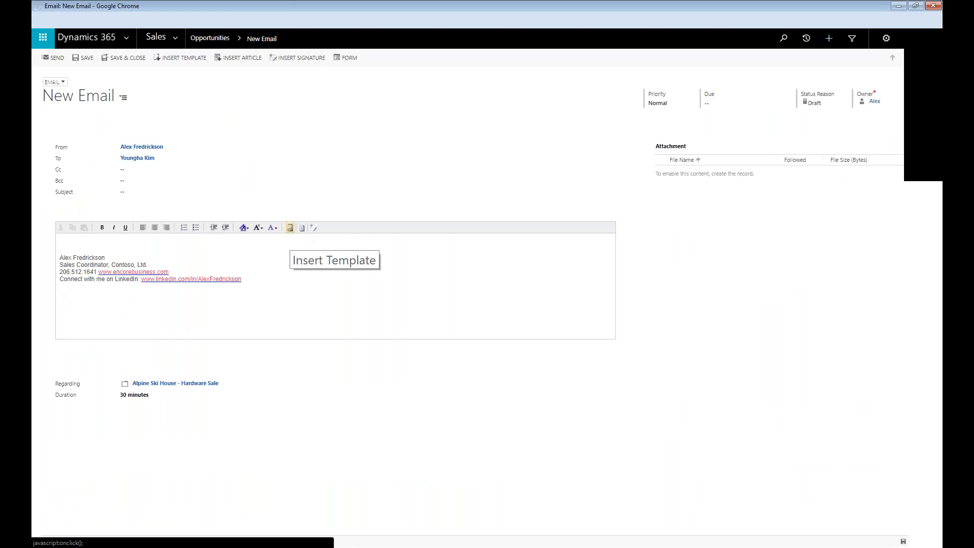
# Insert the Standard MSA template for the Alpine Ski House - Hardware Sale opportunity without its attachments, and save the email
pyautogui.click(290, 228)
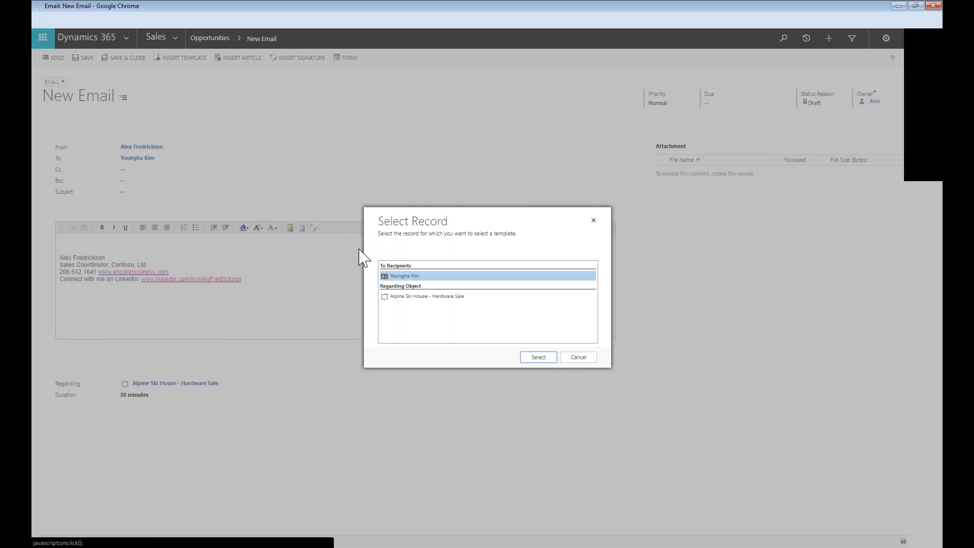
pyautogui.click(403, 298)
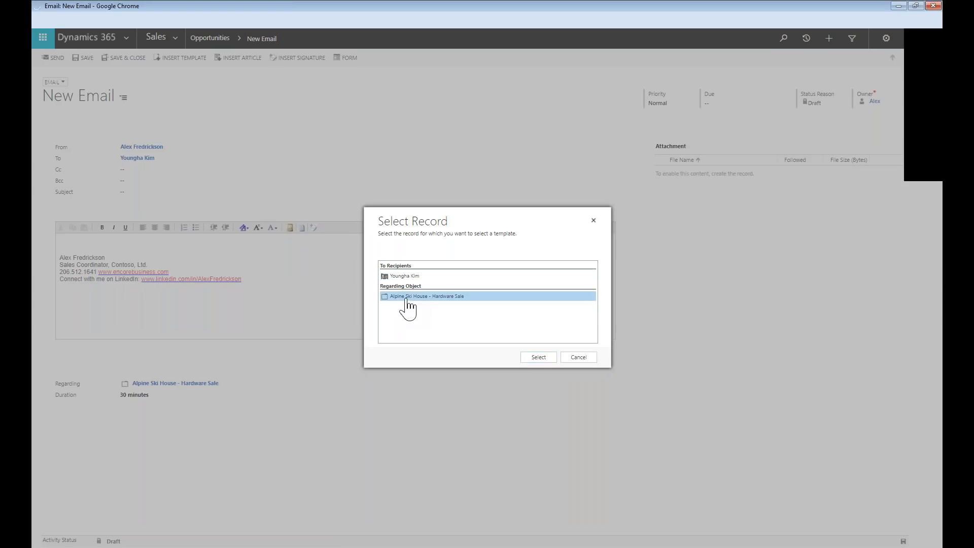
pyautogui.click(538, 358)
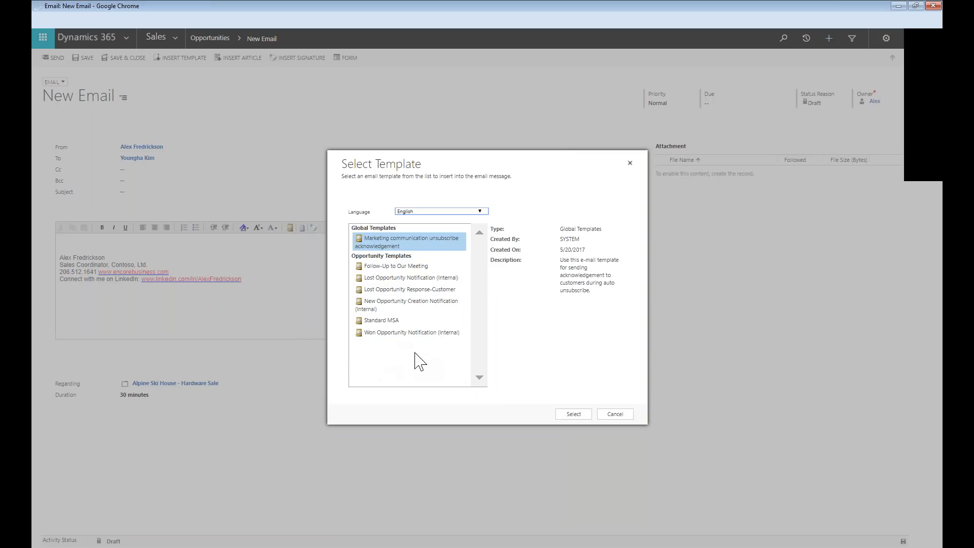
pyautogui.click(397, 321)
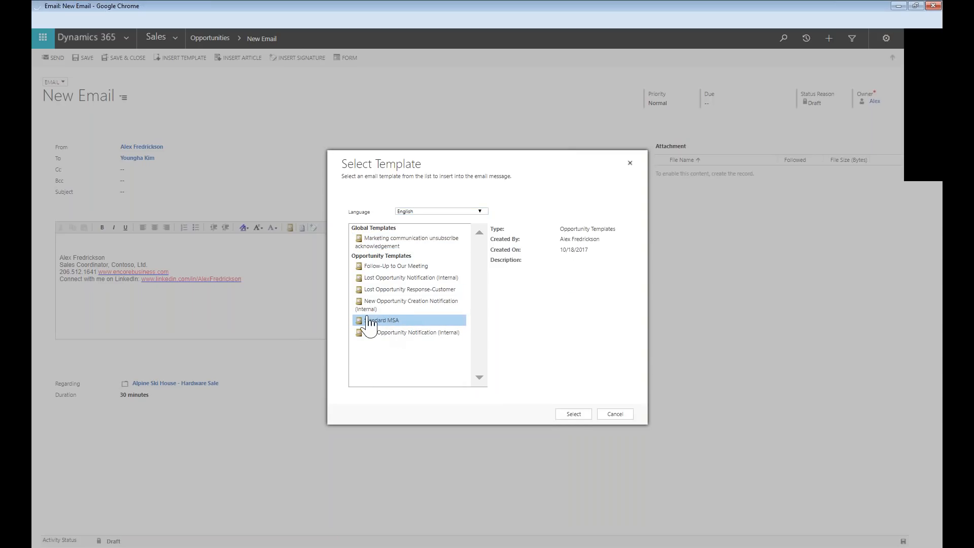
pyautogui.click(573, 415)
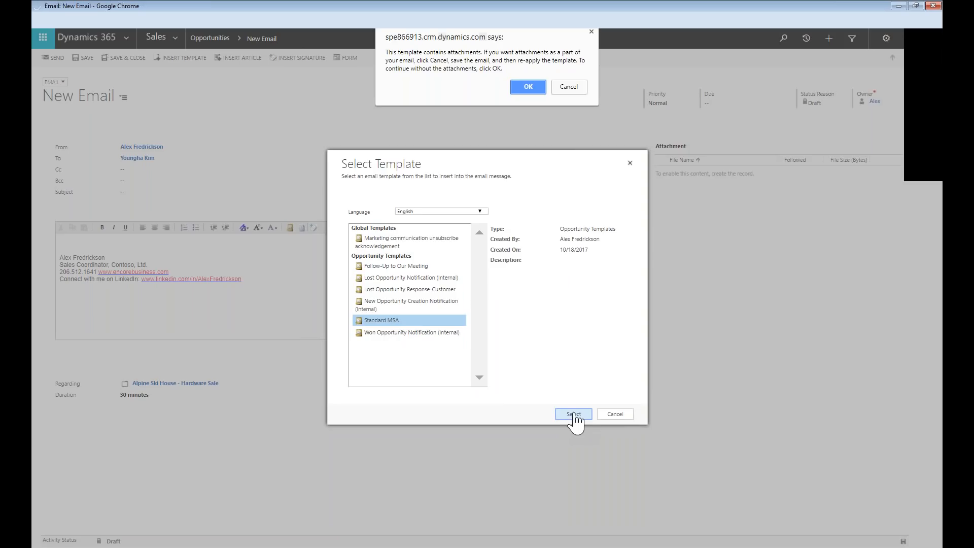
pyautogui.click(527, 91)
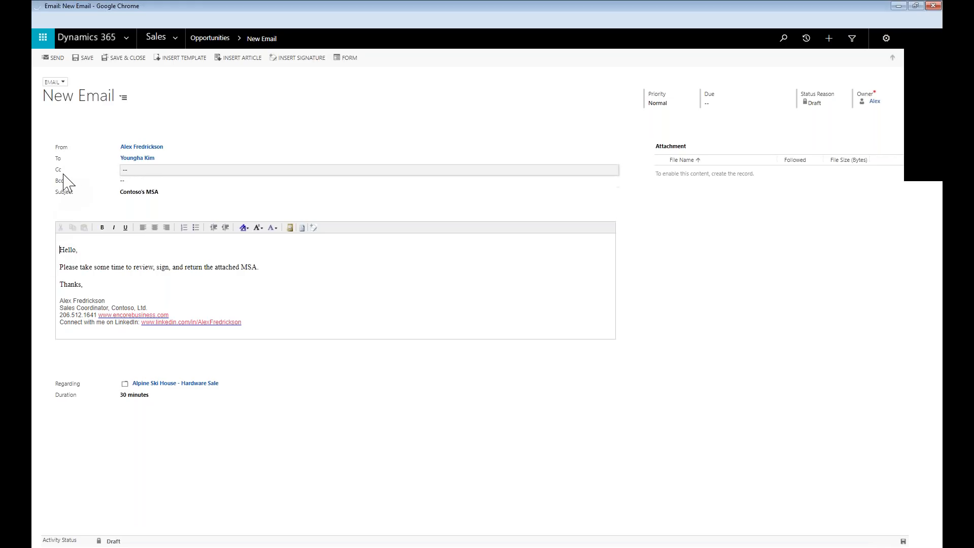
pyautogui.click(85, 59)
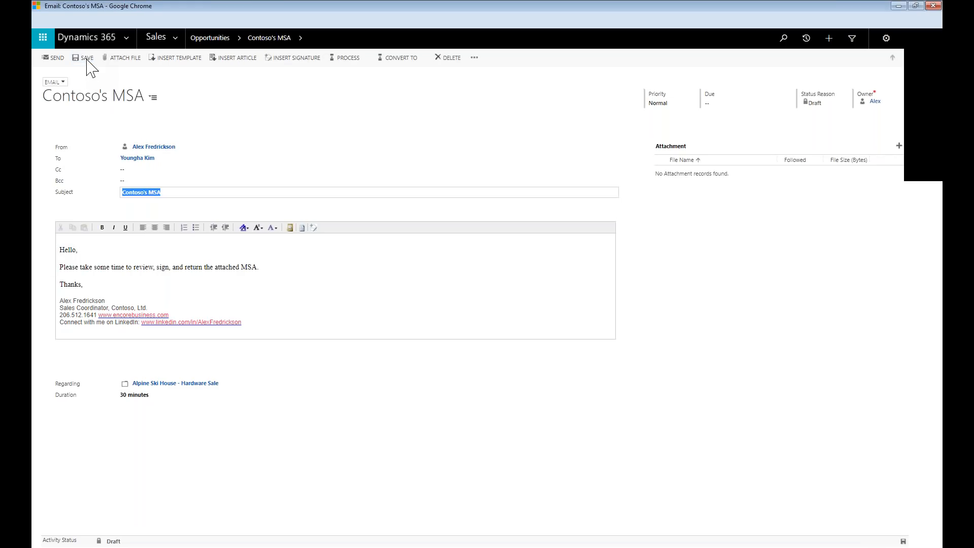
# Reapply the Standard MSA template for the Alpine Ski House - Hardware Sale opportunity to the saved email, replacing the subject line
pyautogui.click(290, 229)
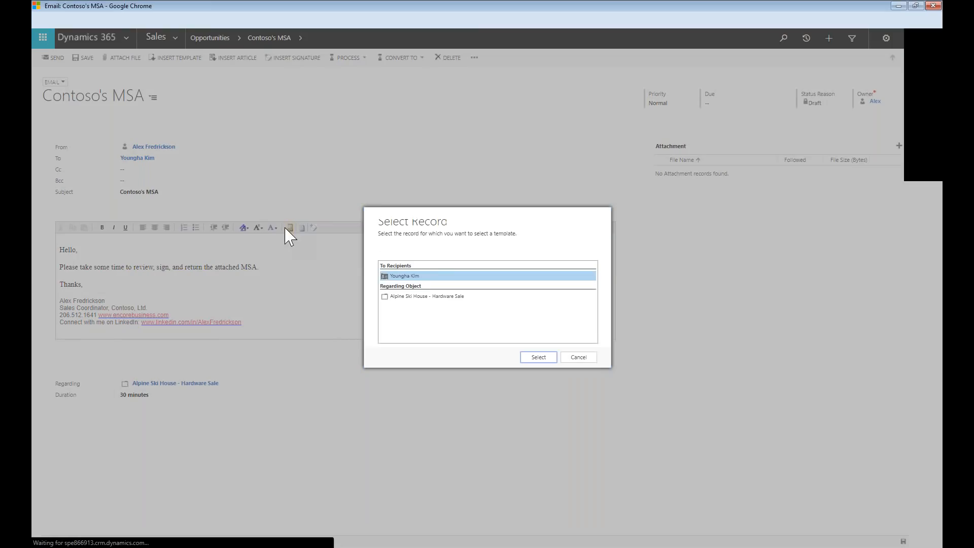
pyautogui.click(427, 297)
pyautogui.click(540, 357)
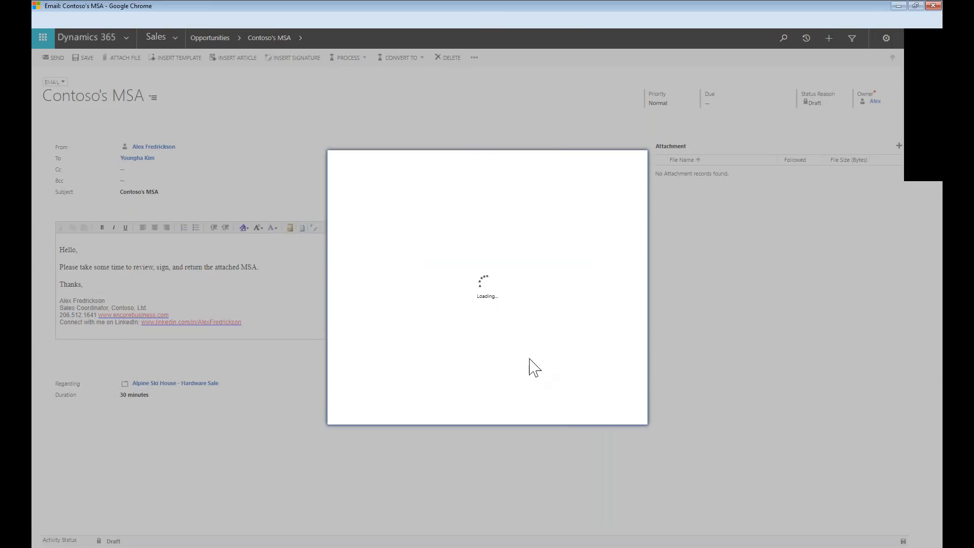
pyautogui.click(400, 320)
pyautogui.click(572, 415)
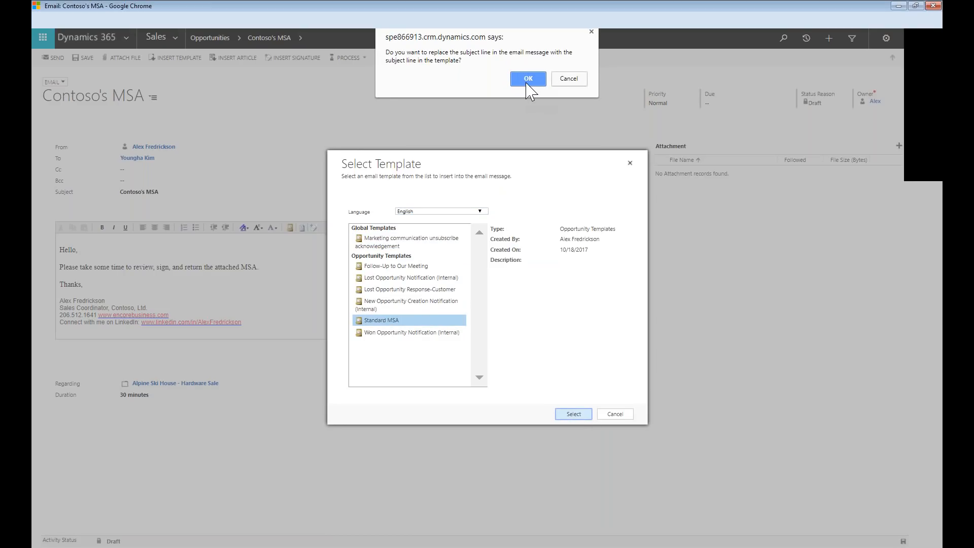
pyautogui.click(527, 81)
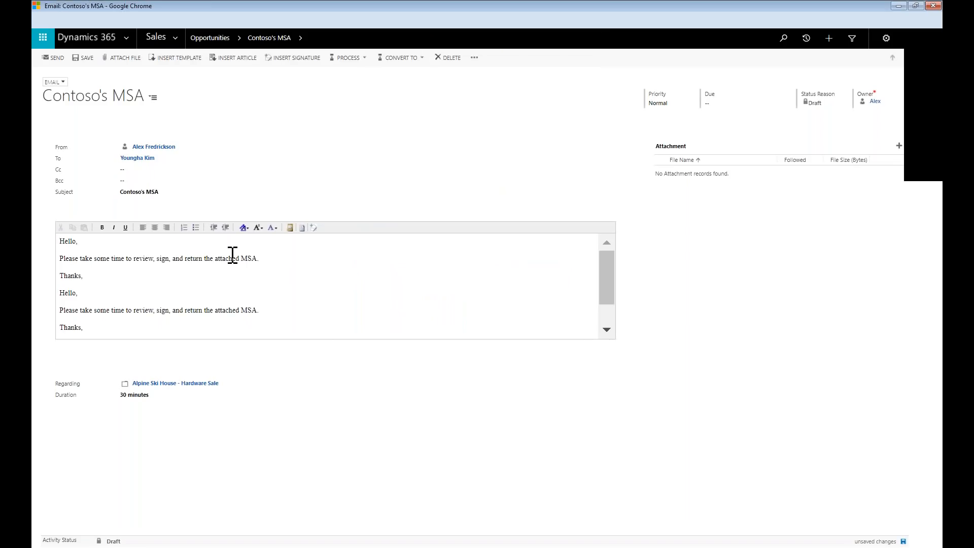
# Remove the duplicate template text from the Contoso's MSA email body and send the email
pyautogui.moveTo(84, 276); pyautogui.dragTo(39, 224)
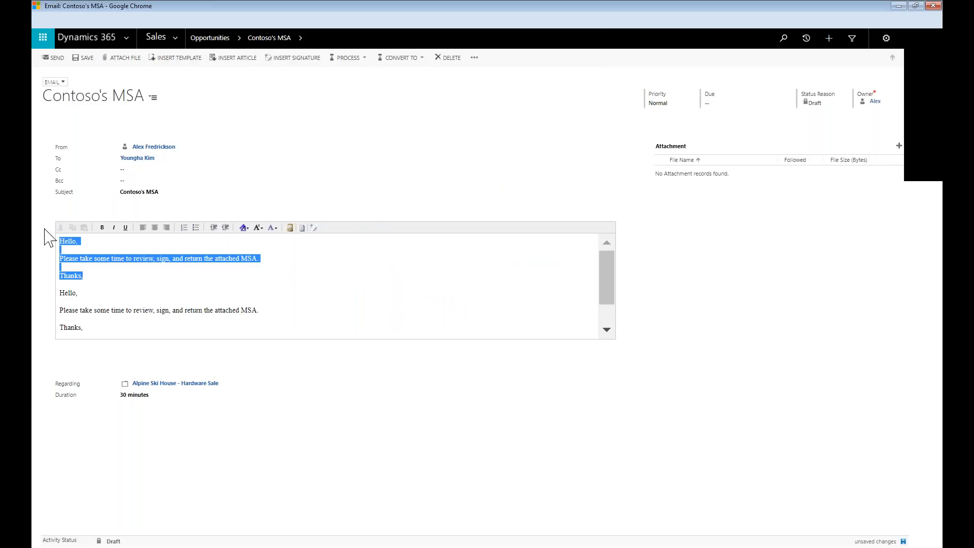
pyautogui.press('BackSpace')
pyautogui.press('Delete')
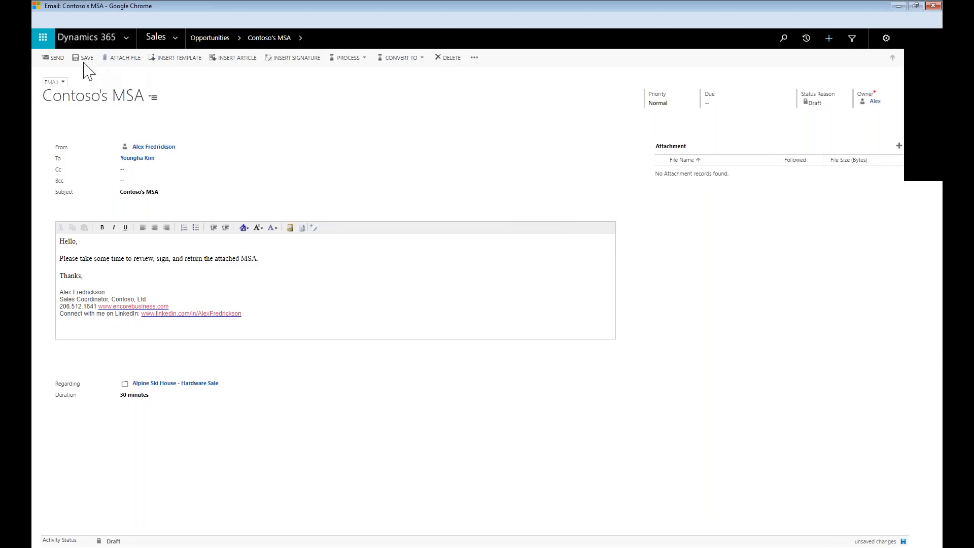
pyautogui.click(47, 59)
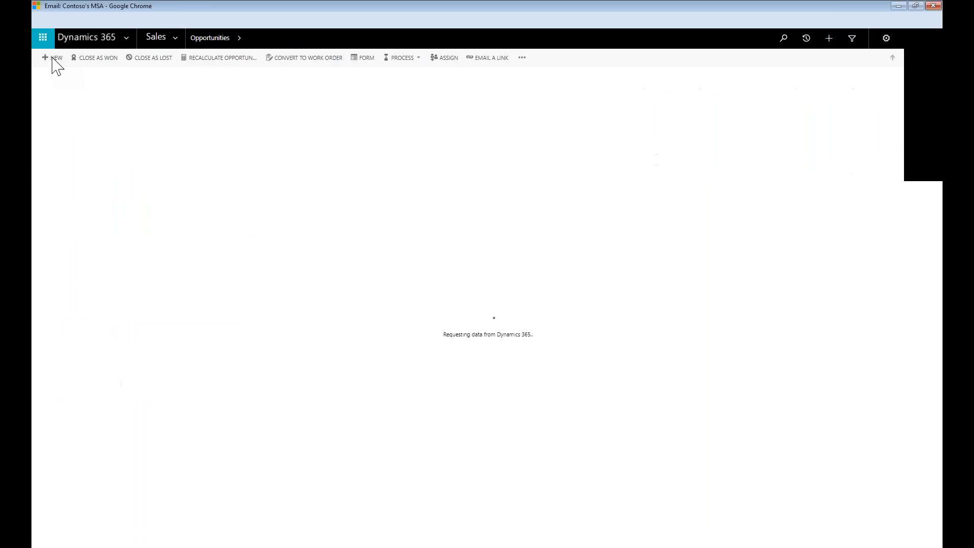
# Set the opportunity's Next Steps to "Waiting on MSA. In the mean time I need to finish the proposal" and enter the next step owner
pyautogui.click(349, 221)
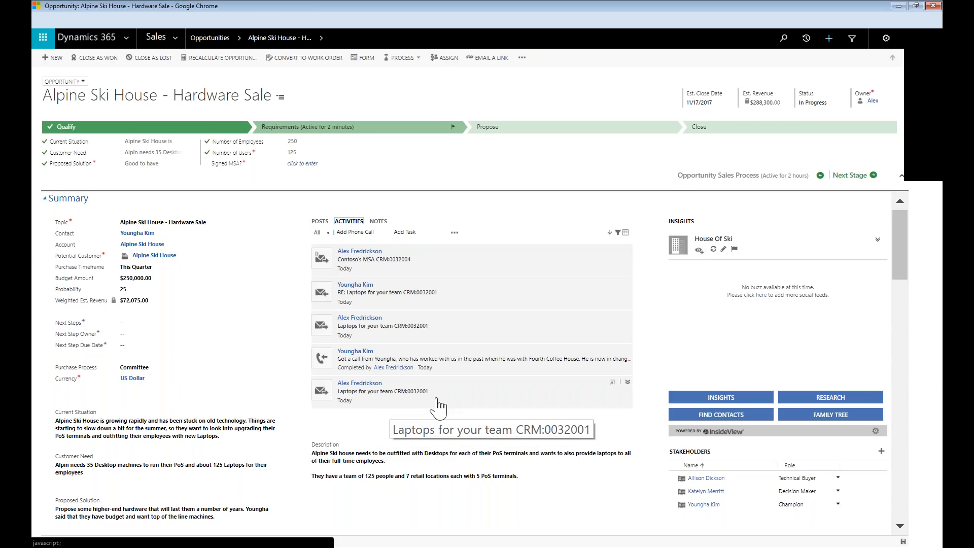
pyautogui.click(142, 326)
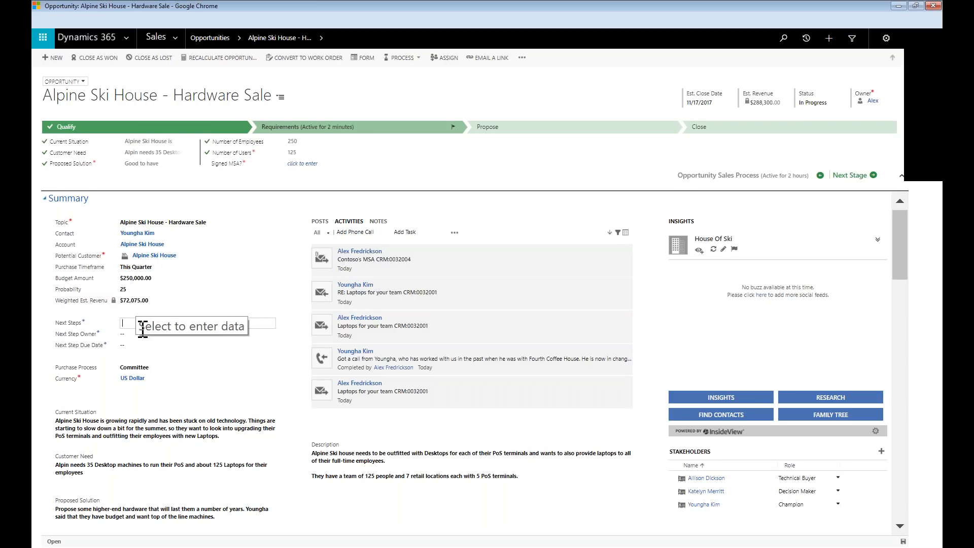
pyautogui.write('Wa')
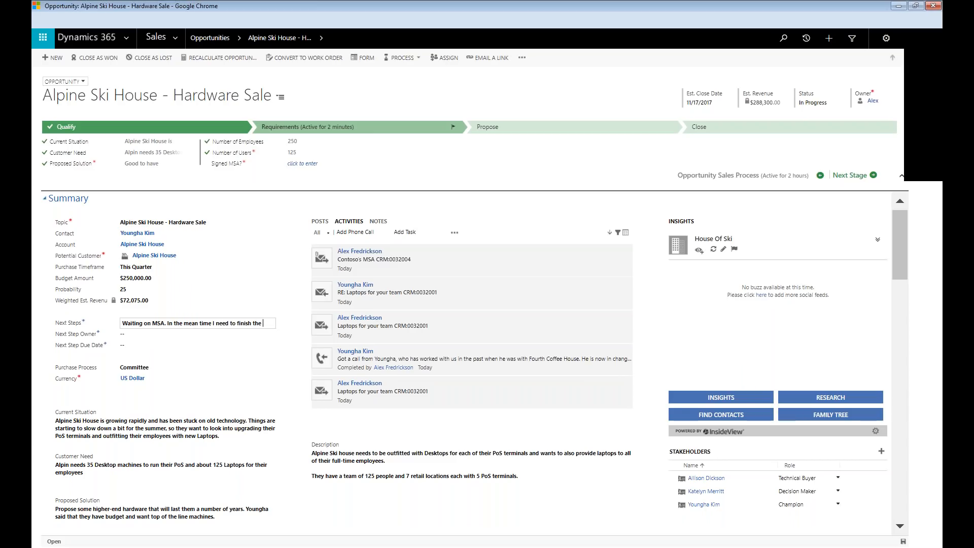
pyautogui.write('osal')
pyautogui.press('Tab')
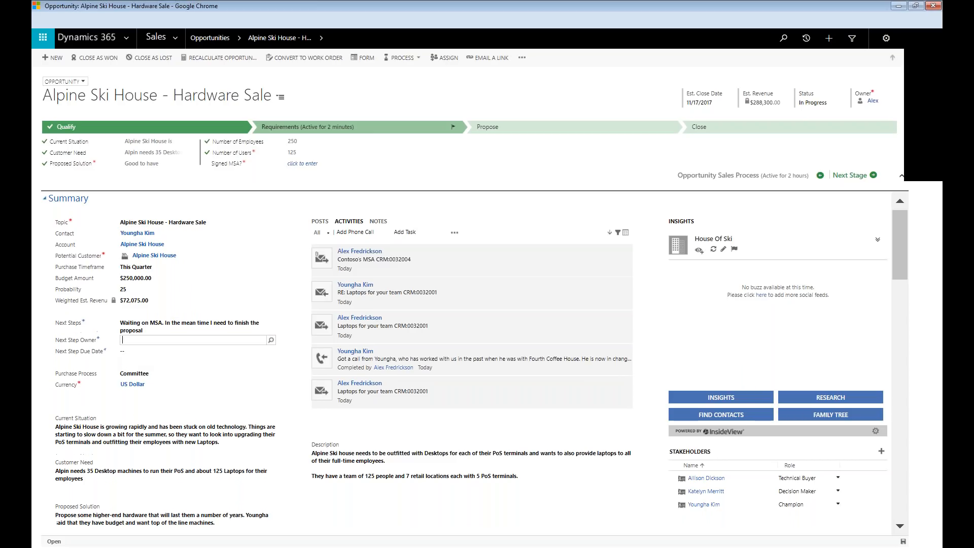
pyautogui.write('alex fredr')
pyautogui.press('Tab')
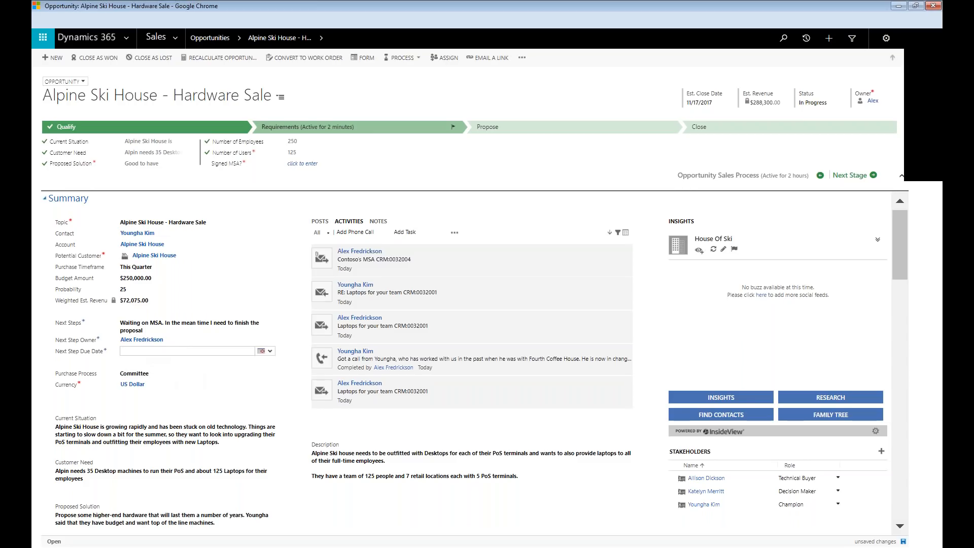
# Set the Next Step Due Date to 10/19/2017 and save the opportunity
pyautogui.click(269, 352)
pyautogui.click(189, 351)
pyautogui.click(269, 352)
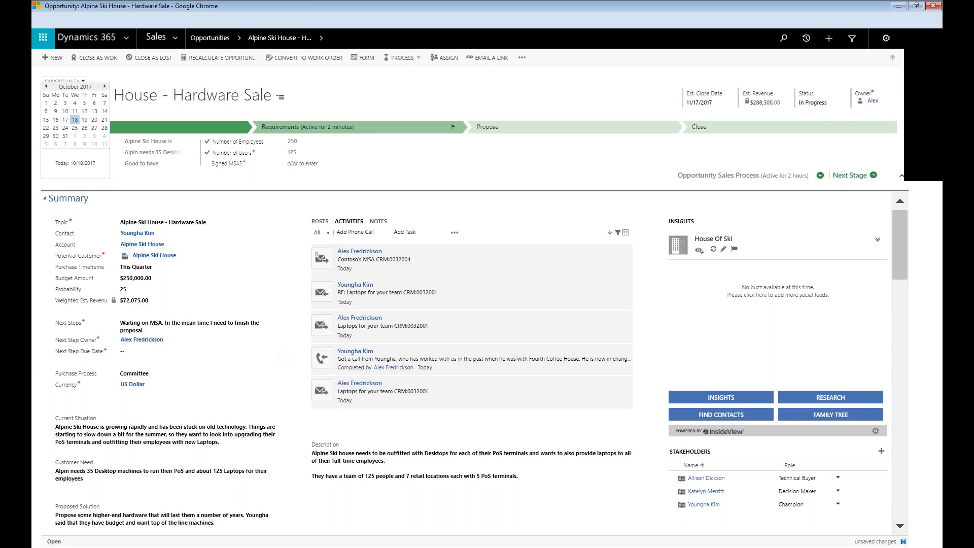
pyautogui.click(228, 351)
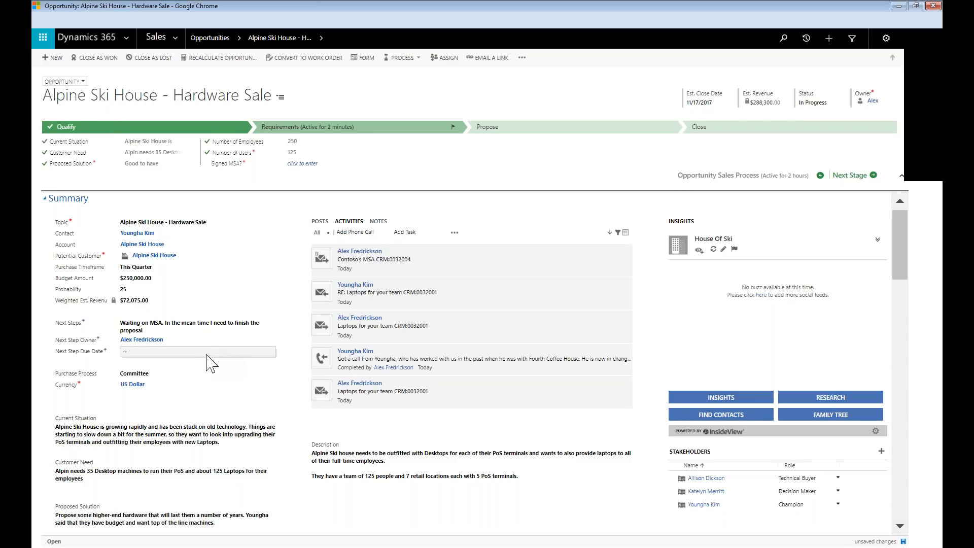
pyautogui.click(267, 355)
pyautogui.click(83, 123)
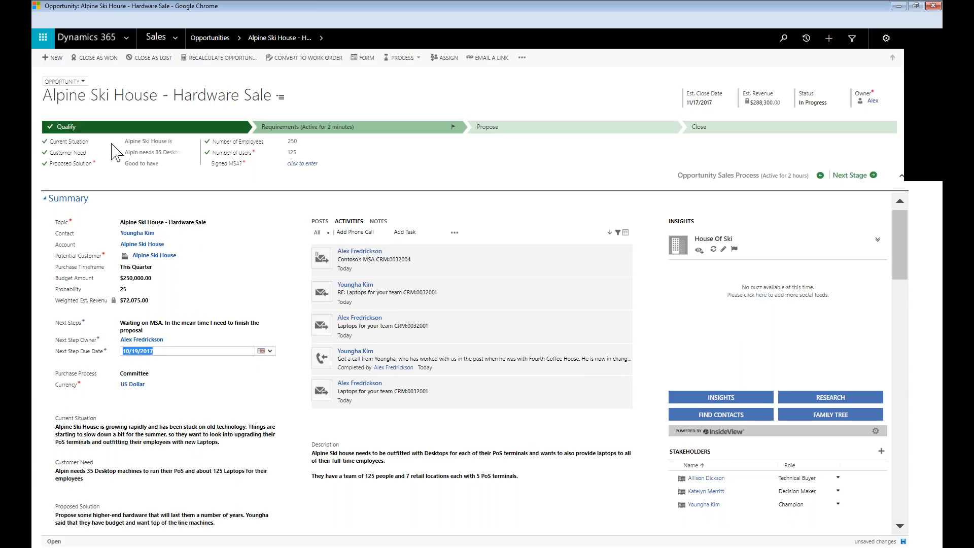
pyautogui.click(298, 401)
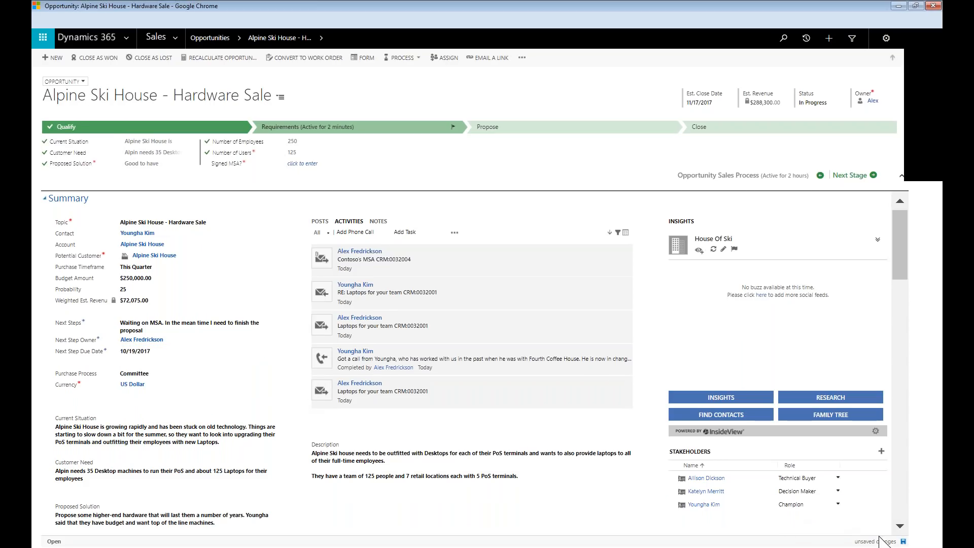
pyautogui.click(903, 541)
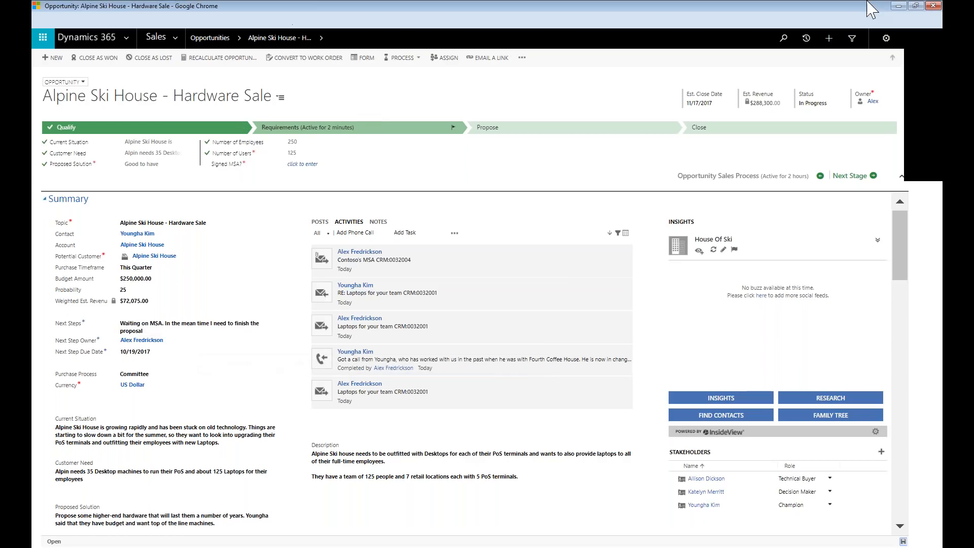
# Close the opportunity window, refresh the sales dashboard and open the Opportunity Next Steps task regarding Alpine Ski House
pyautogui.click(934, 6)
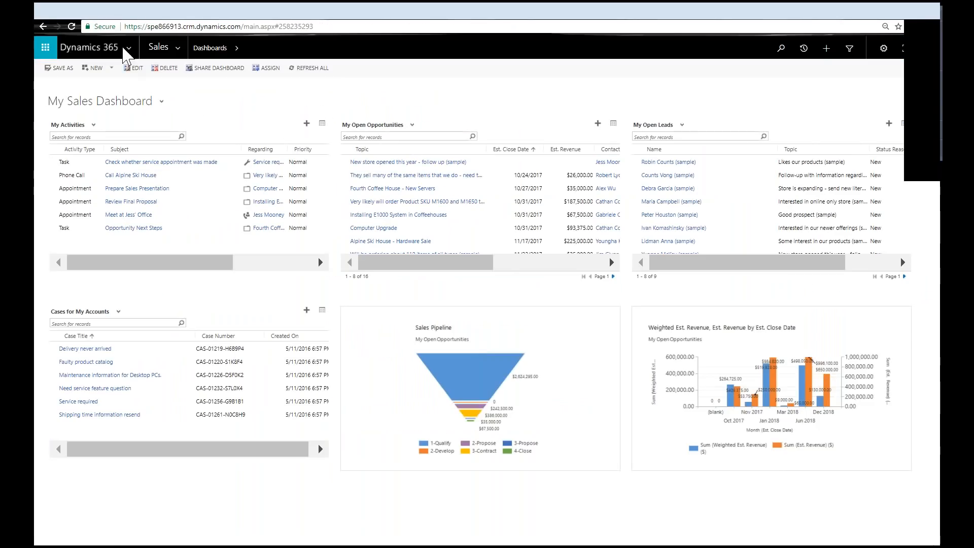
pyautogui.click(72, 27)
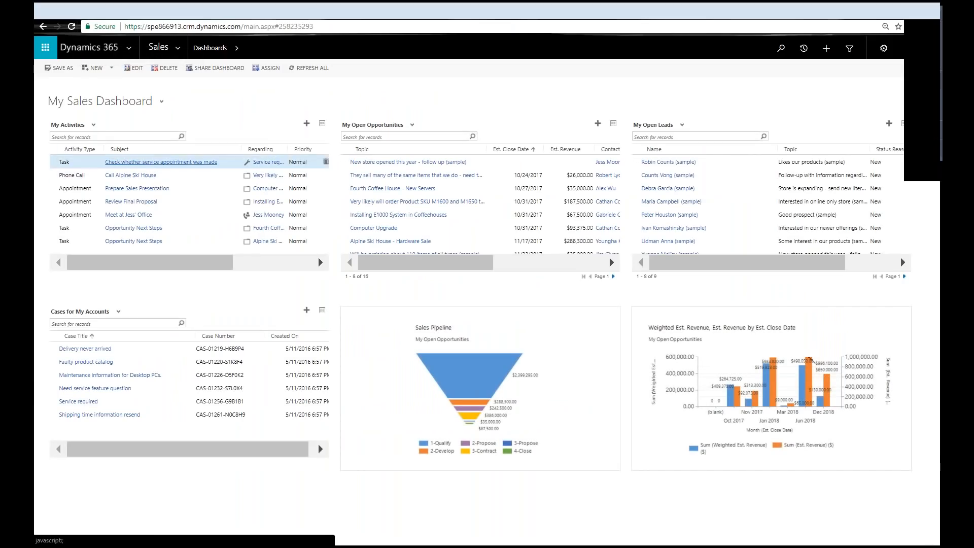
pyautogui.doubleClick(84, 244)
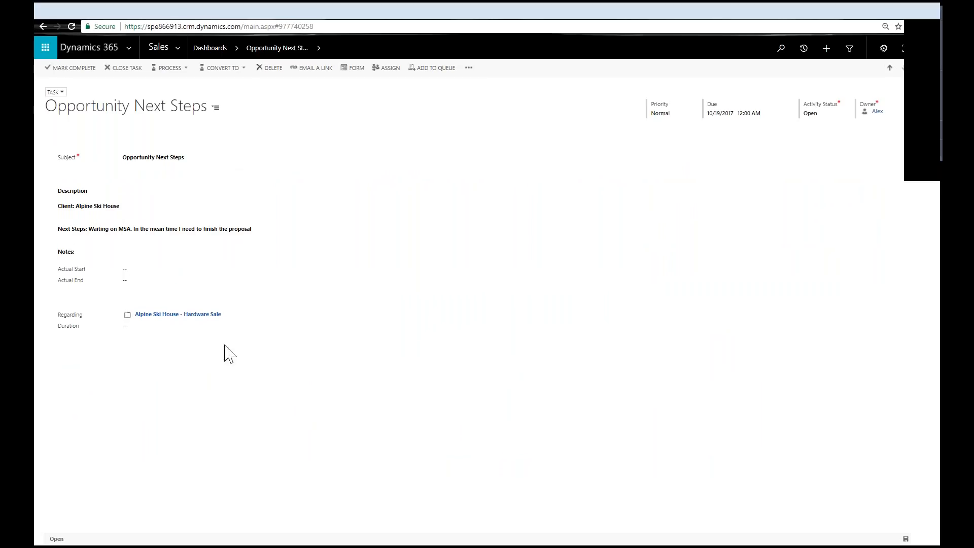
# In the opportunity linked to the task, set Signed MSA to Yes and advance the sales process to the Propose stage
pyautogui.click(181, 316)
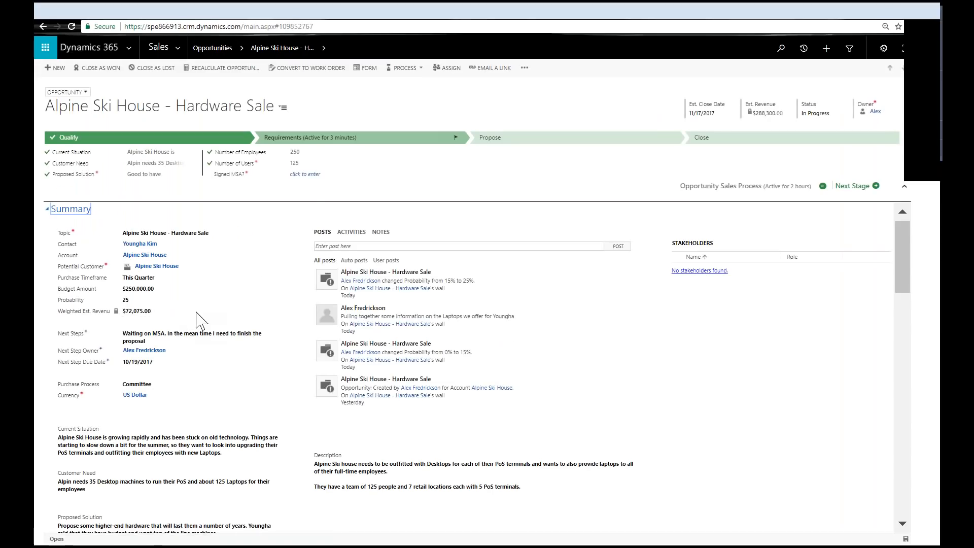
pyautogui.click(307, 176)
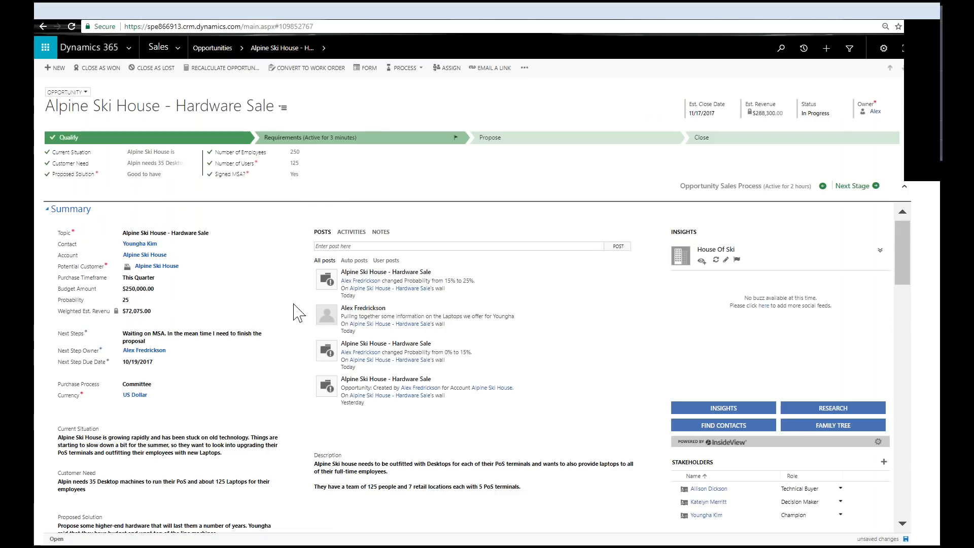
pyautogui.click(876, 187)
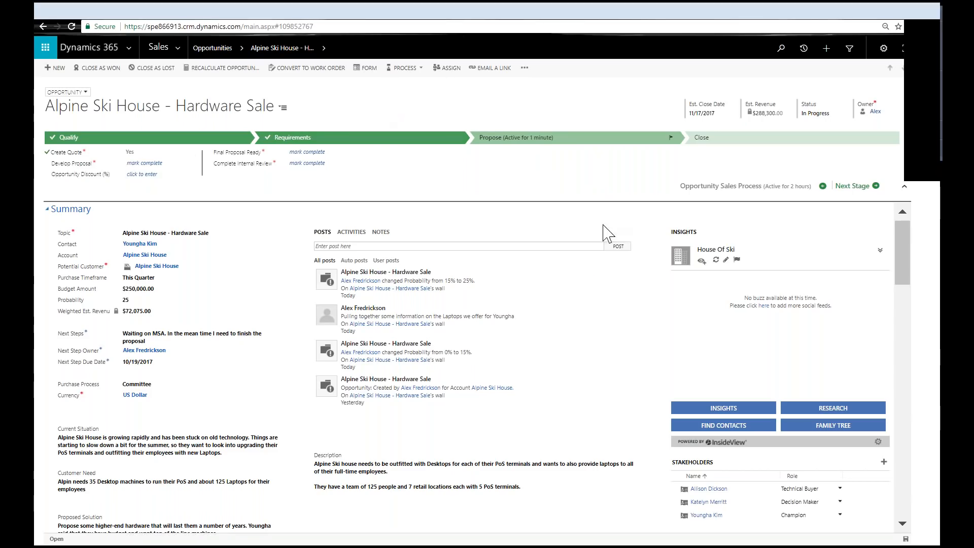
# Generate a Word document for the opportunity from the Sales Proposal template and open the downloaded file in Word
pyautogui.scroll(-8, 335, 304)
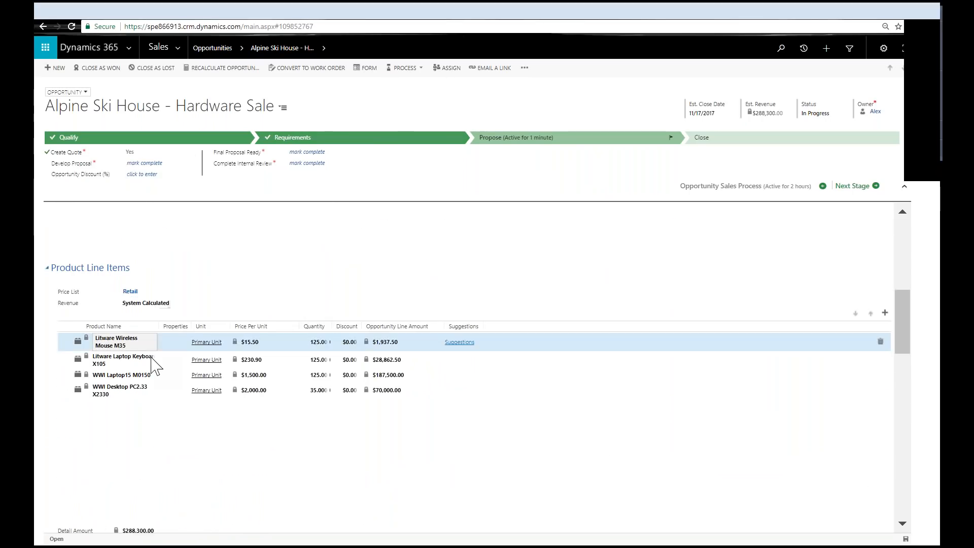
pyautogui.scroll(8, 588, 416)
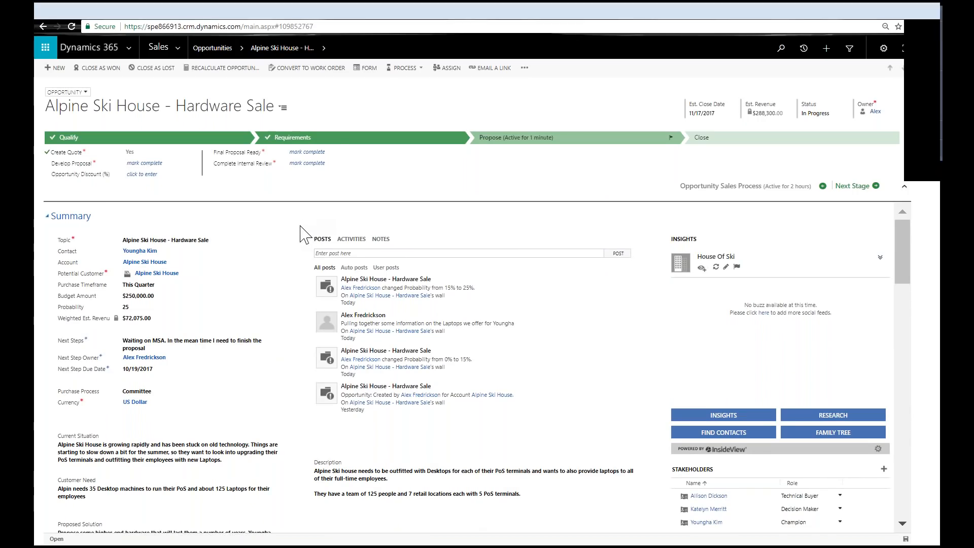
pyautogui.click(525, 68)
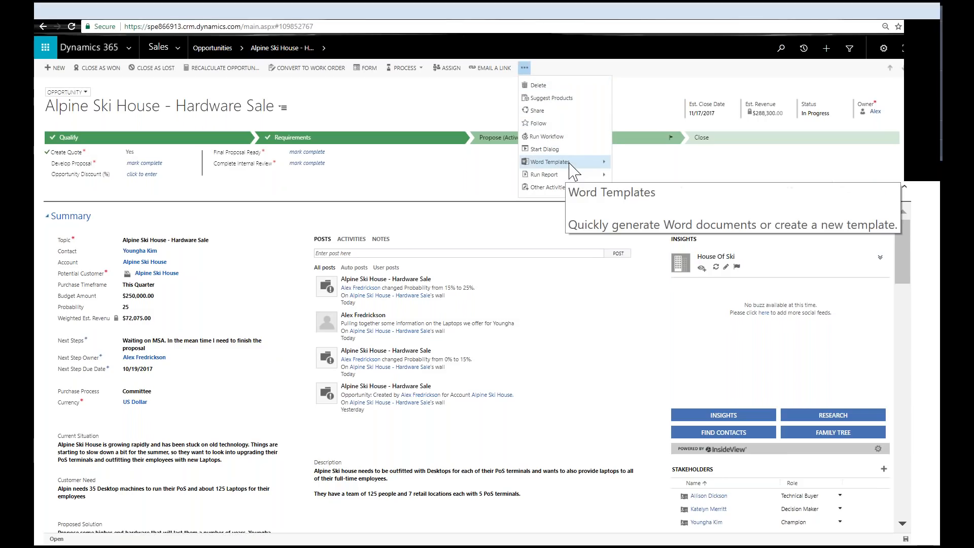
pyautogui.click(604, 162)
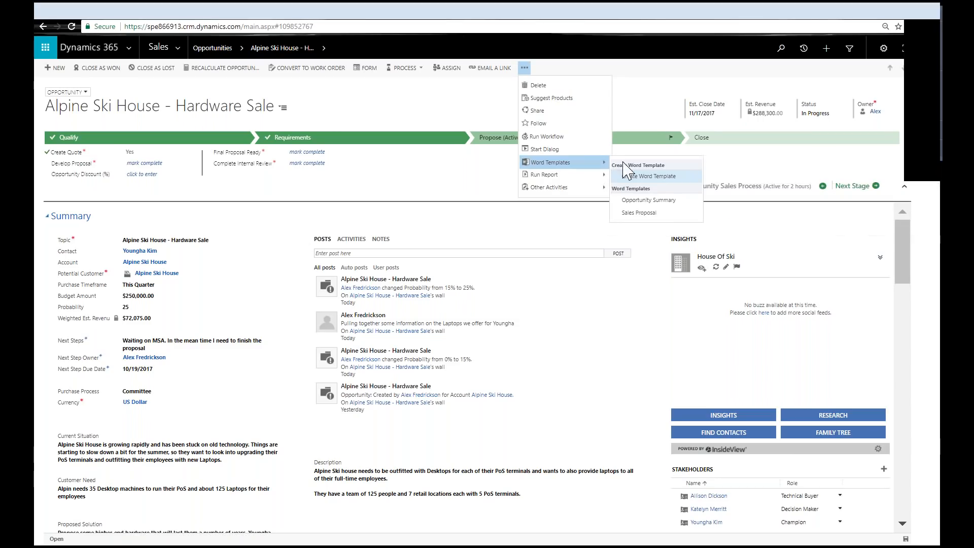
pyautogui.click(639, 212)
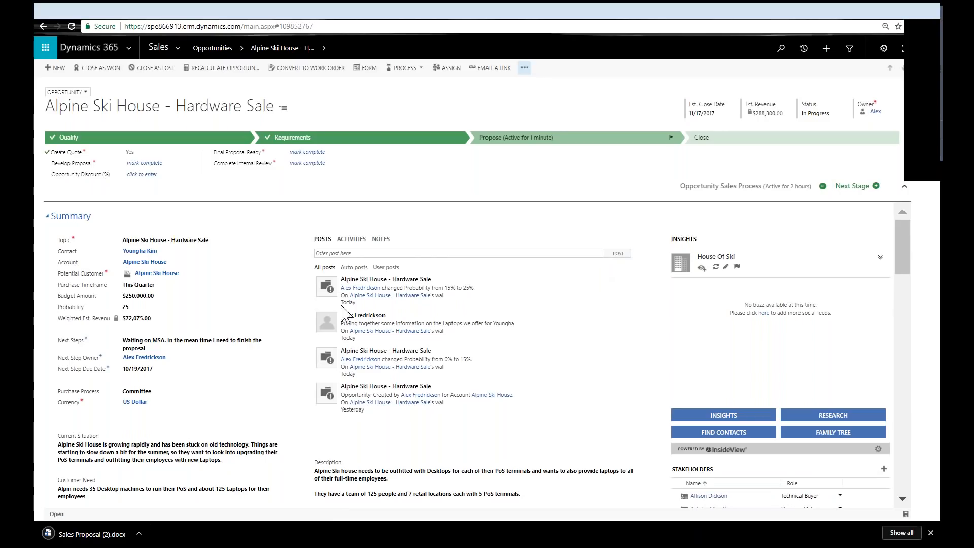
pyautogui.click(73, 538)
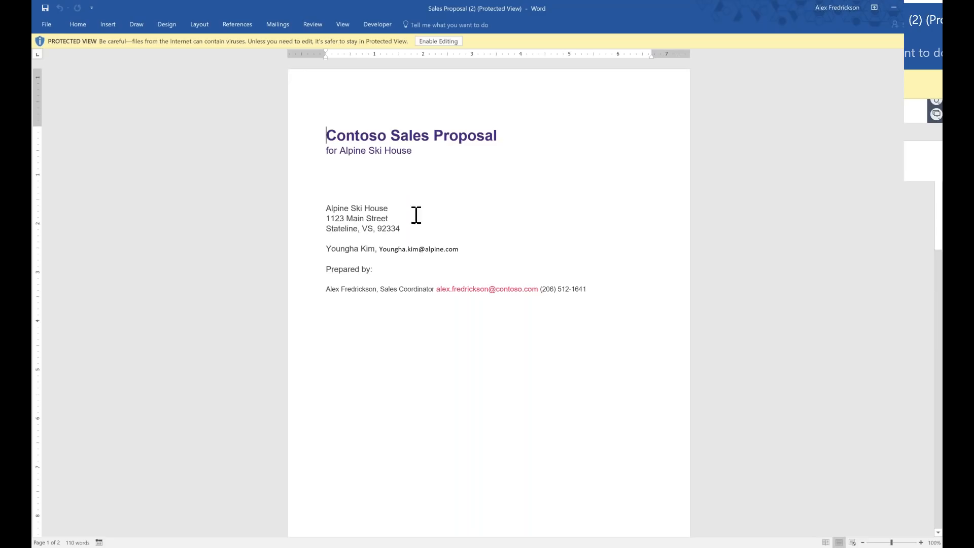
# Review the proposal's cover page and Pricing Overview table, and close the Word document
pyautogui.scroll(-10, 375, 226)
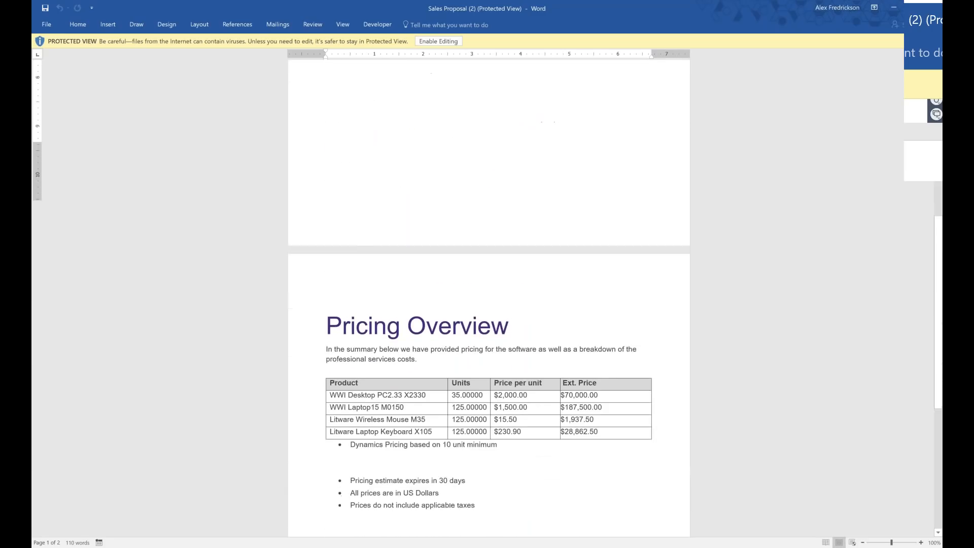
pyautogui.scroll(-2, 379, 228)
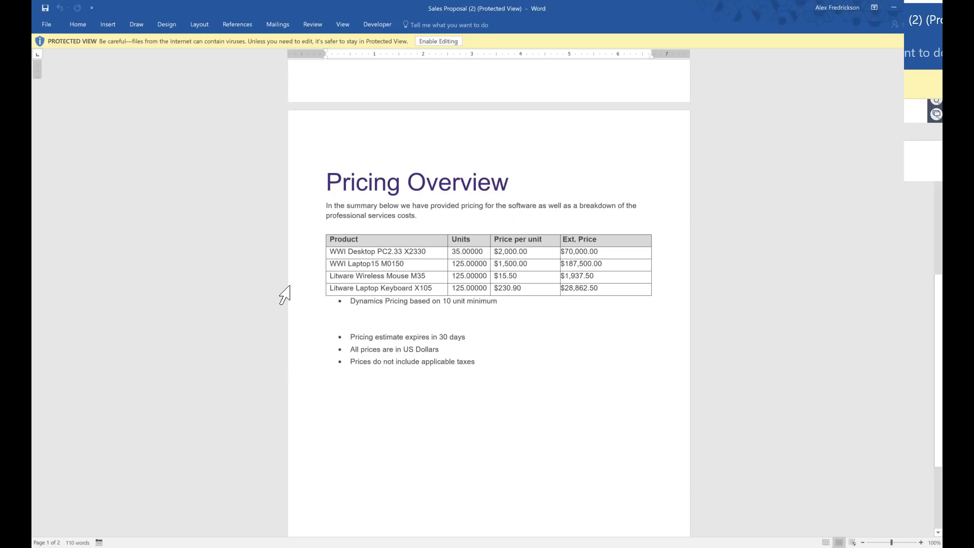
pyautogui.scroll(-2, 283, 293)
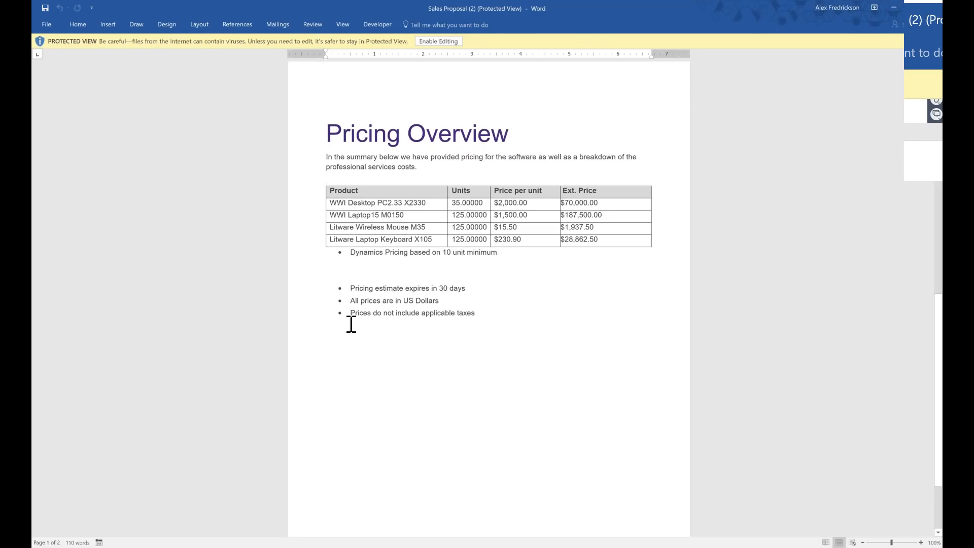
pyautogui.scroll(10, 439, 375)
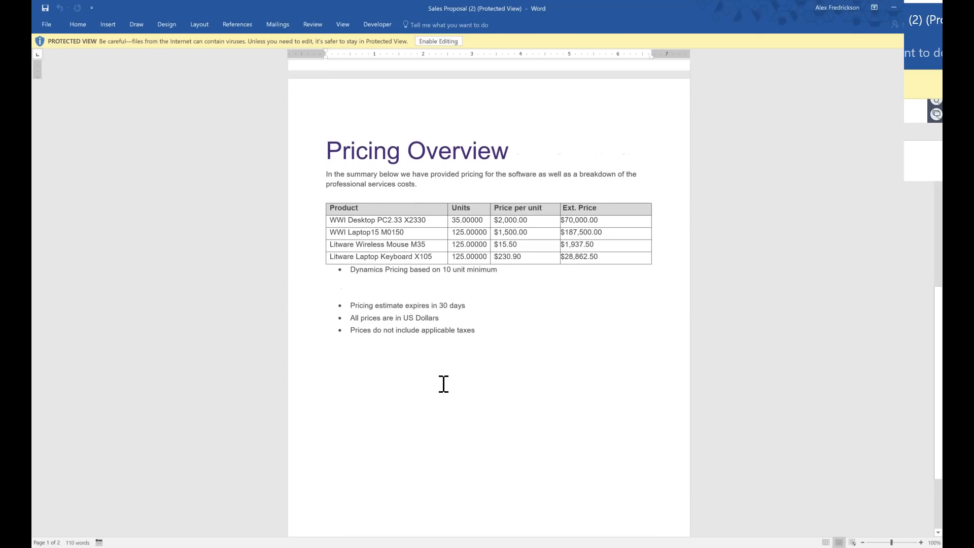
pyautogui.scroll(6, 451, 161)
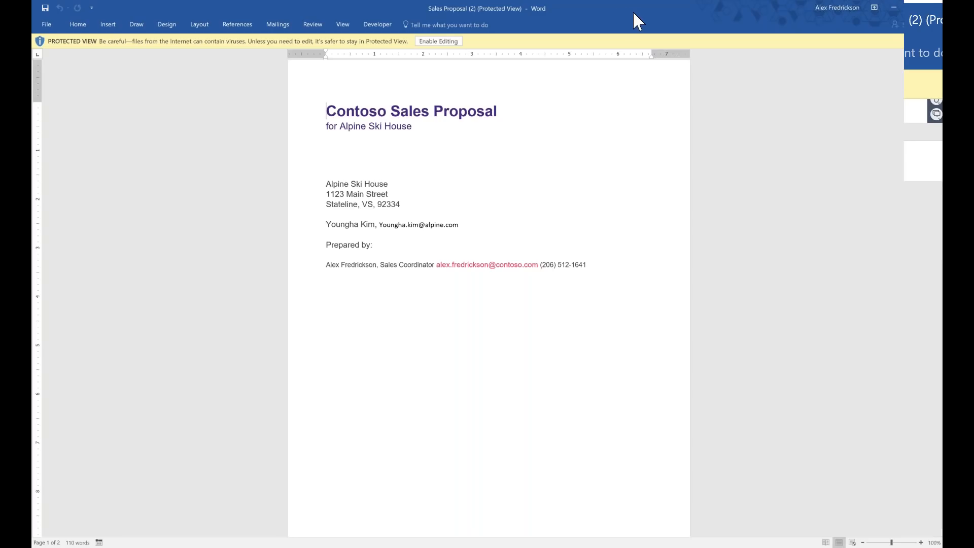
pyautogui.moveTo(638, 7); pyautogui.dragTo(575, 36)
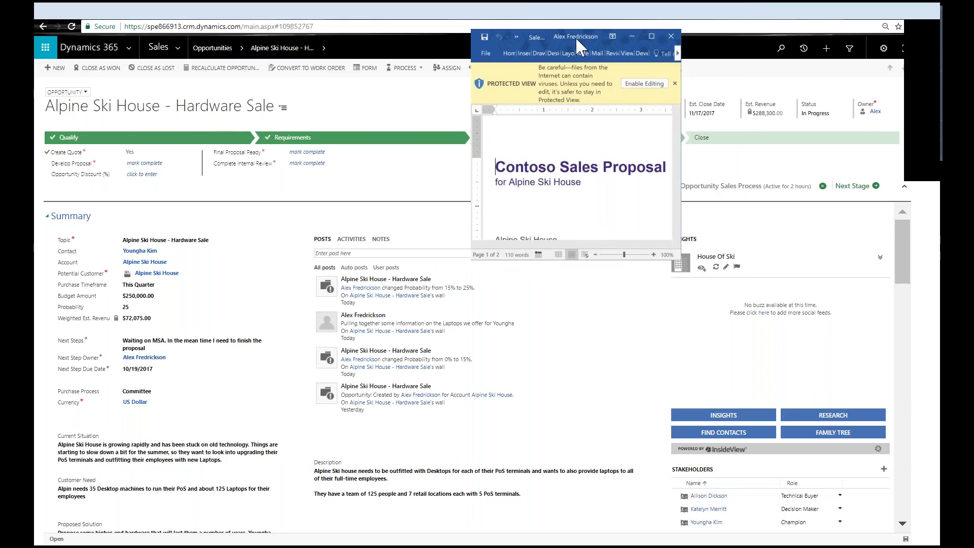
pyautogui.click(611, 35)
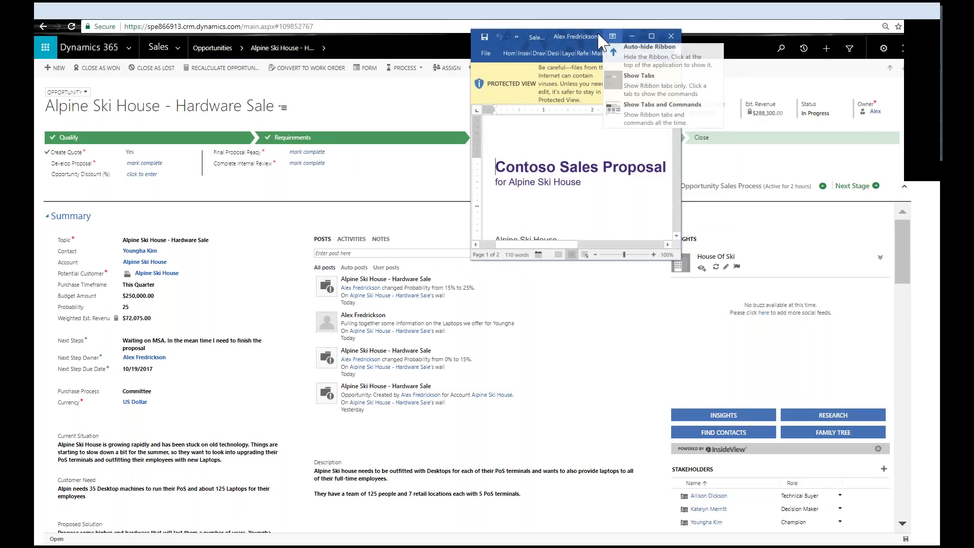
pyautogui.click(672, 37)
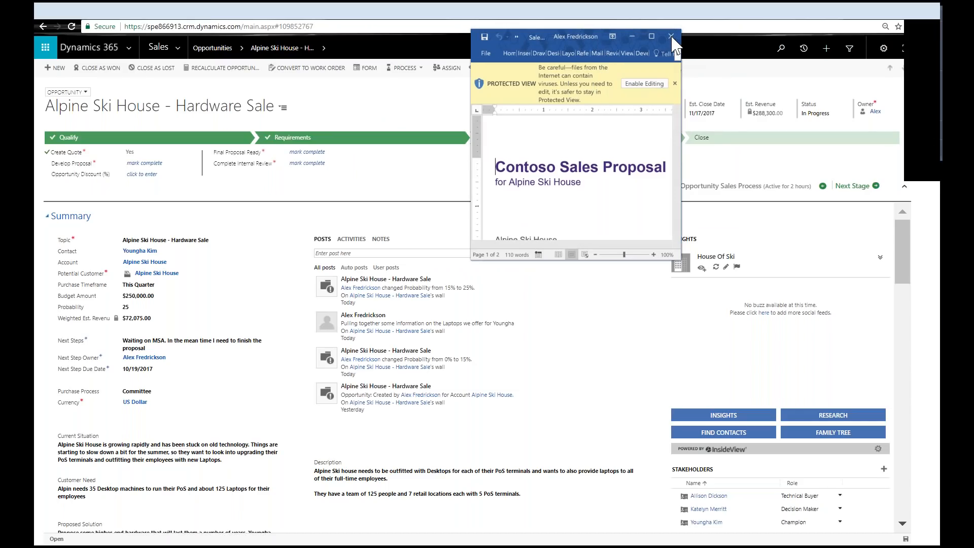
pyautogui.click(672, 36)
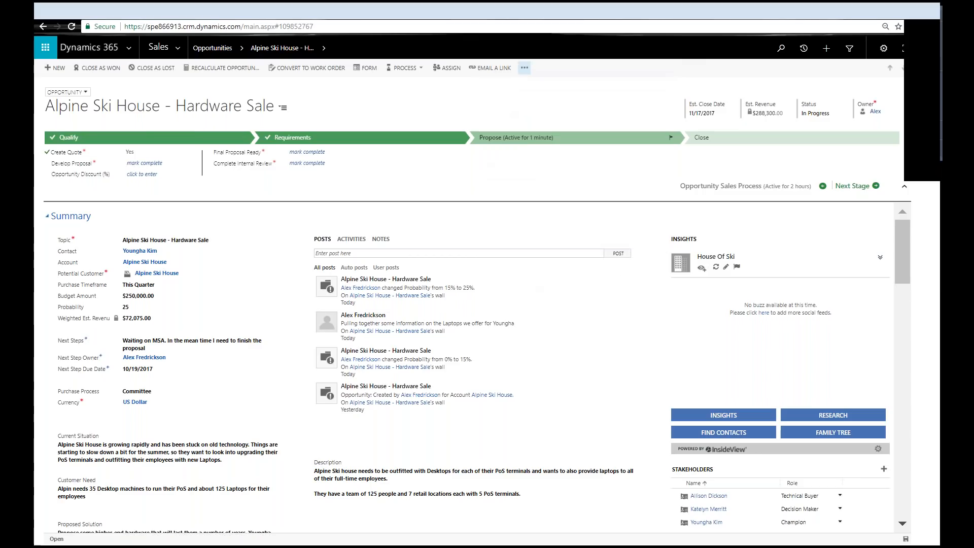
# Mark Develop Proposal as completed, set the Opportunity Discount to 15% and save the opportunity
pyautogui.click(141, 164)
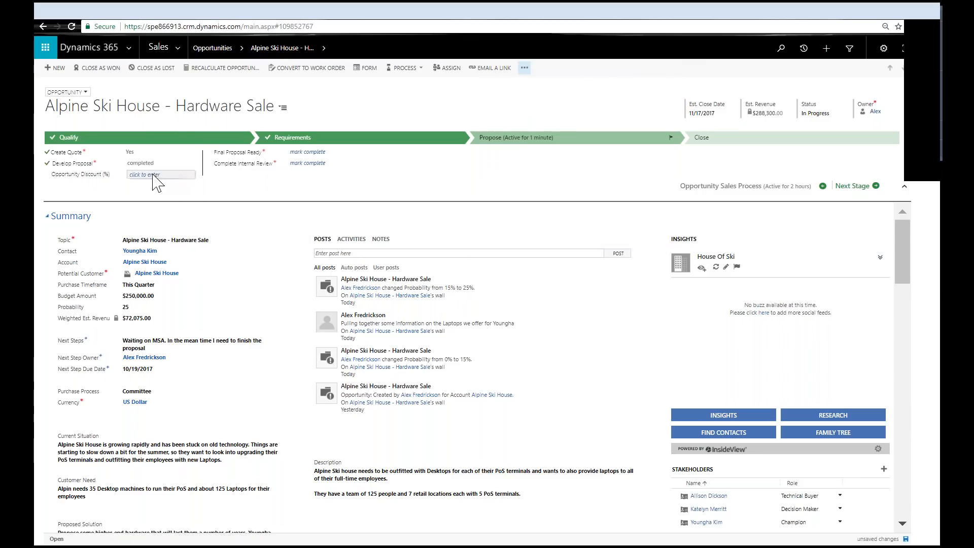
pyautogui.click(151, 180)
pyautogui.click(160, 197)
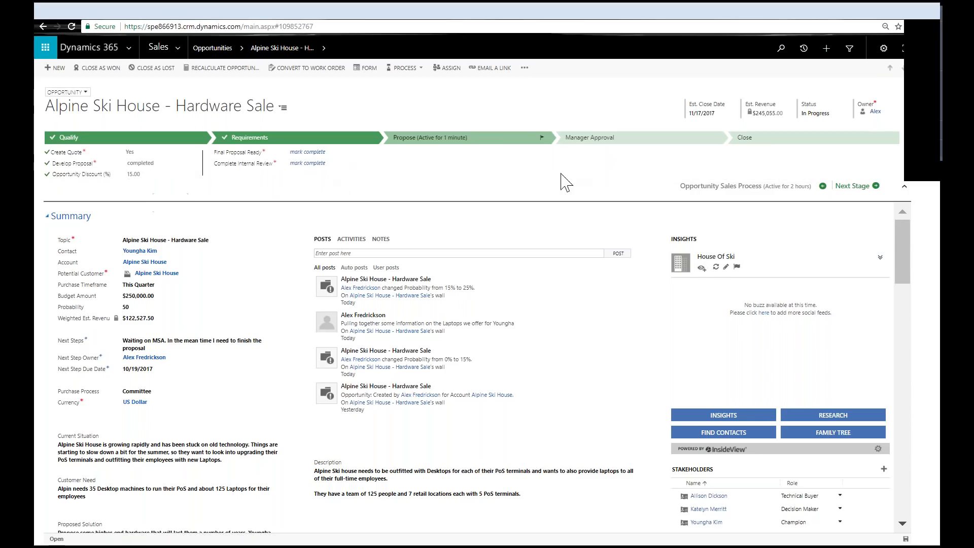
# Check what the Manager Approval stage requires and return to the Propose stage
pyautogui.click(584, 141)
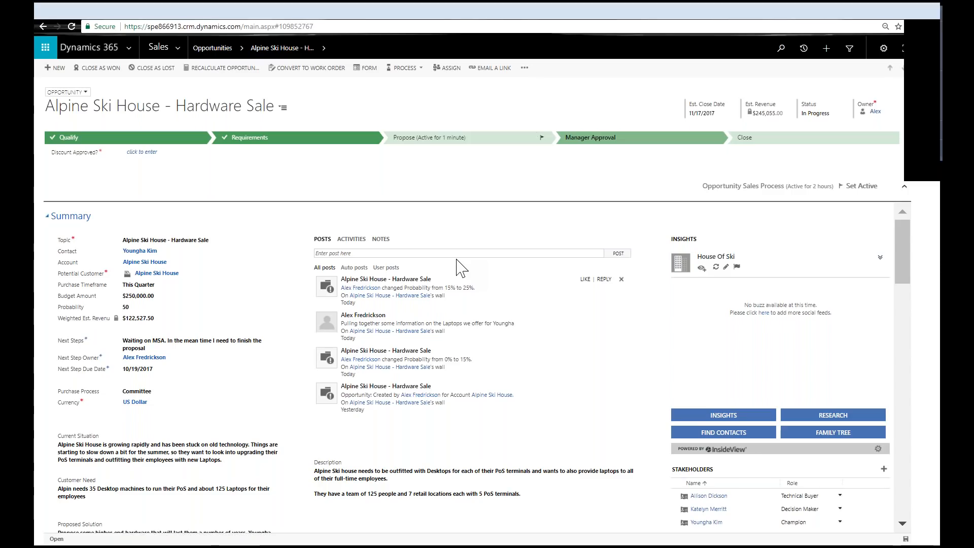
pyautogui.click(413, 138)
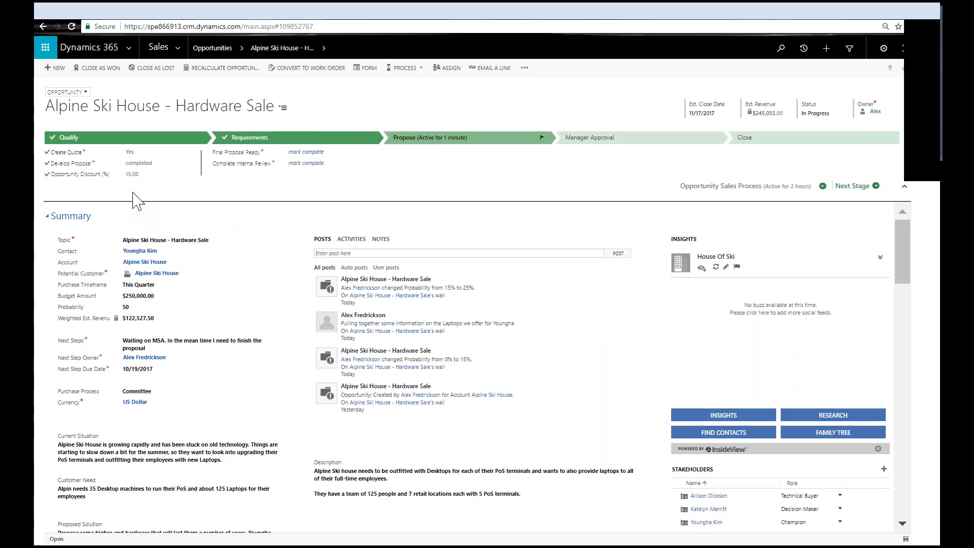
# Set the Opportunity Discount to 10% in the Propose stage
pyautogui.click(147, 175)
pyautogui.write('1')
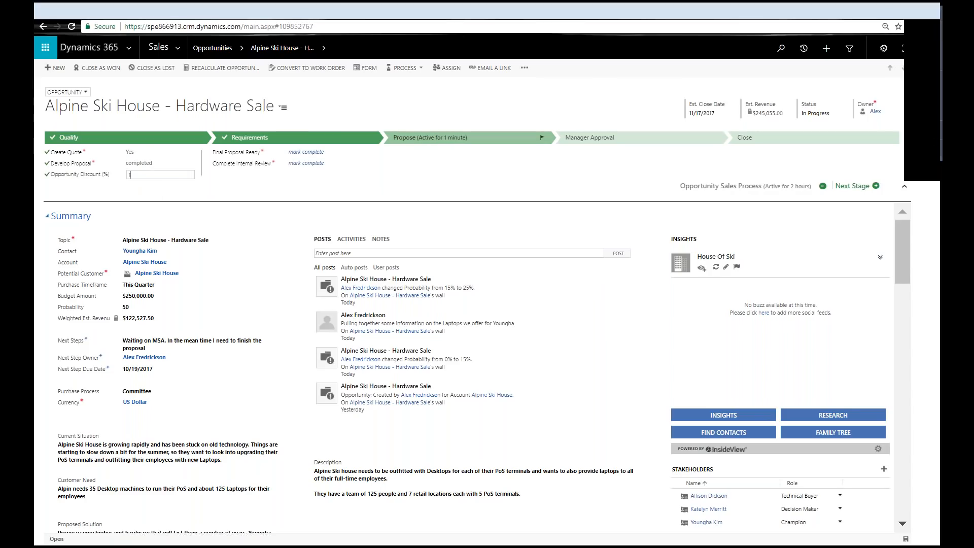
pyautogui.write('0')
pyautogui.click(372, 225)
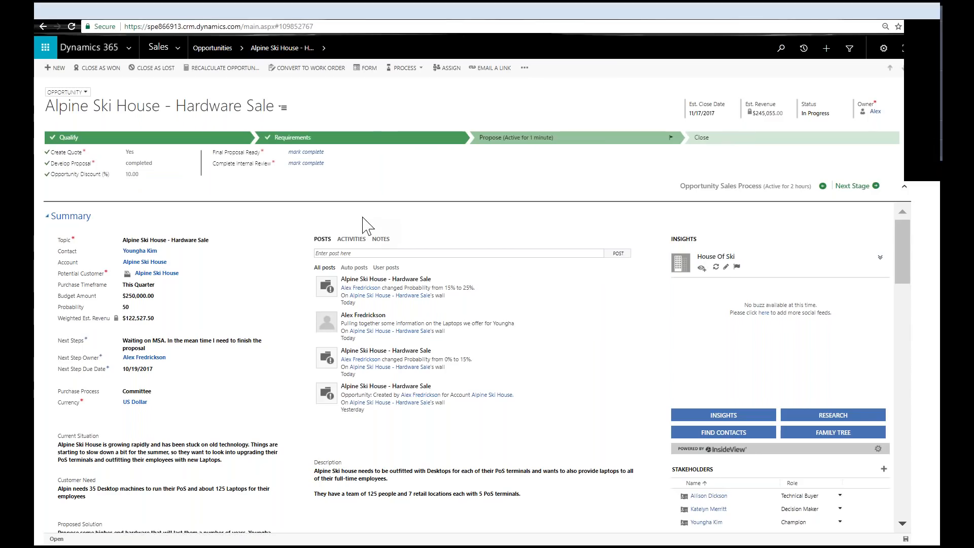
# Mark Final Proposal Ready and Complete Internal Review as completed and advance the opportunity to the Close stage
pyautogui.click(877, 187)
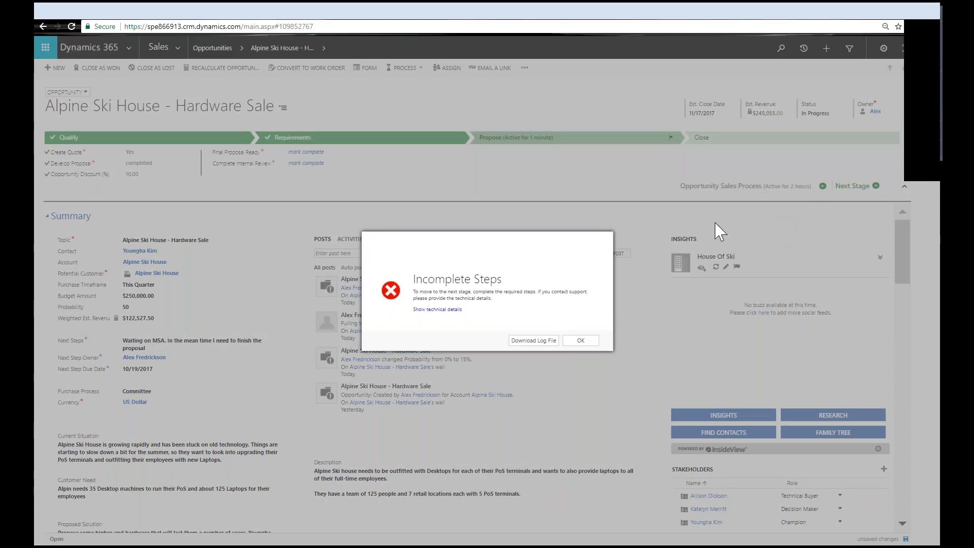
pyautogui.click(581, 340)
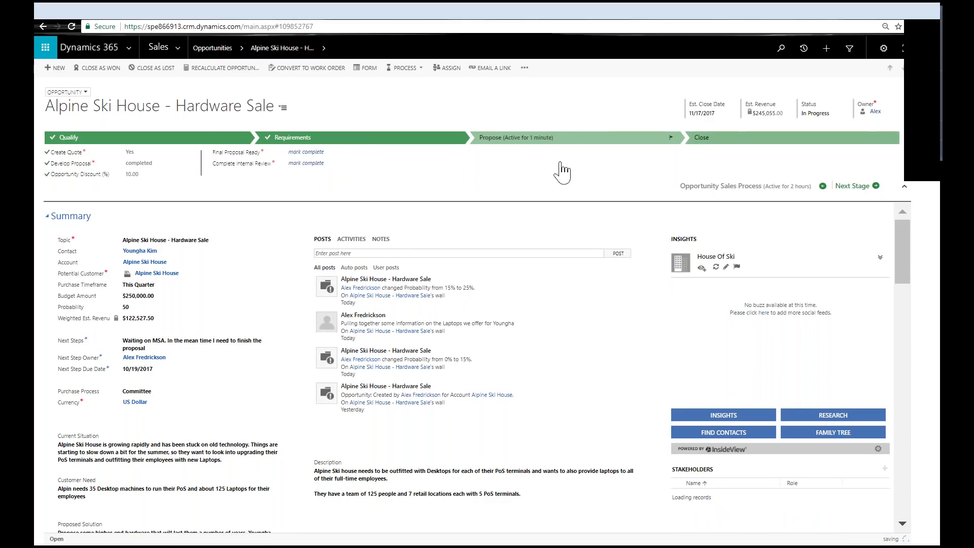
pyautogui.click(306, 152)
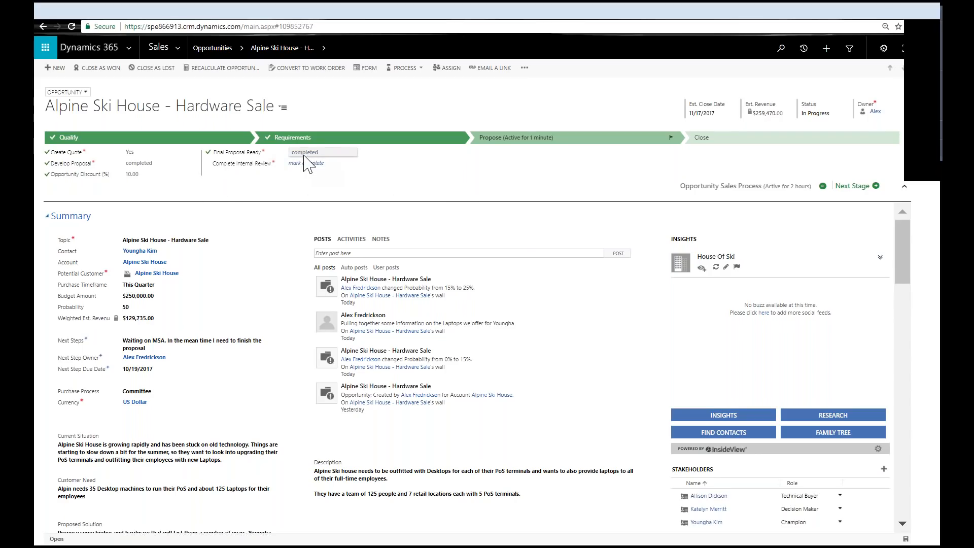
pyautogui.click(298, 165)
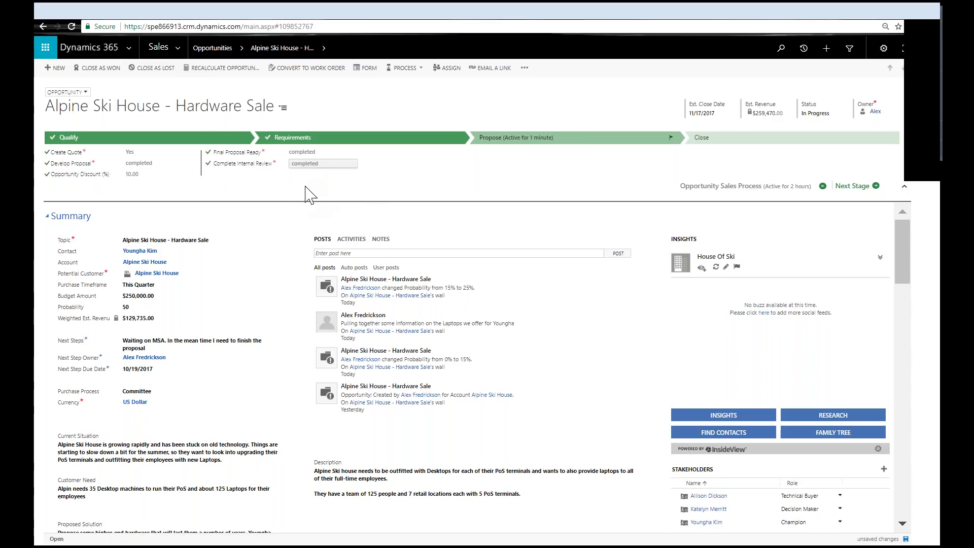
pyautogui.click(876, 186)
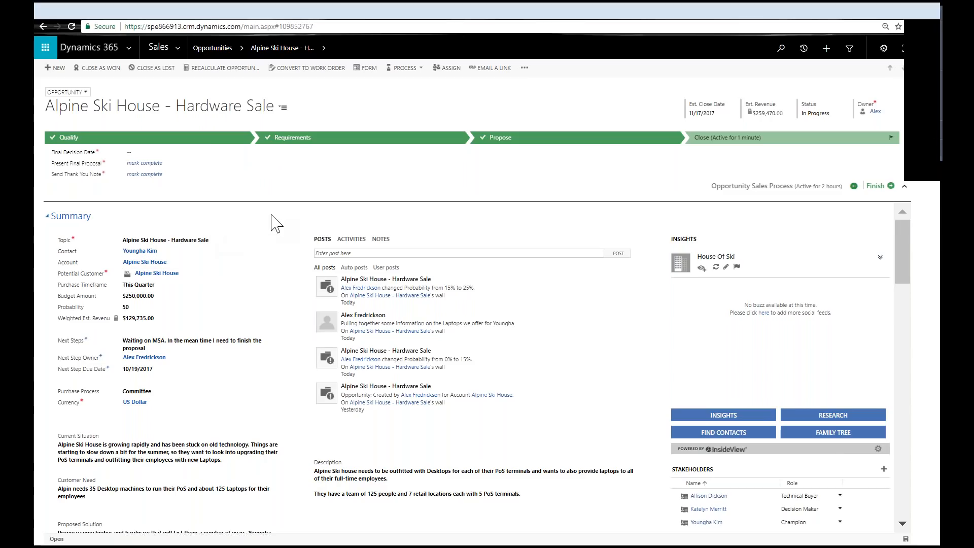
# Set the Final Decision Date to 10/20/2017, mark Present Final Proposal as completed and save the opportunity
pyautogui.click(130, 152)
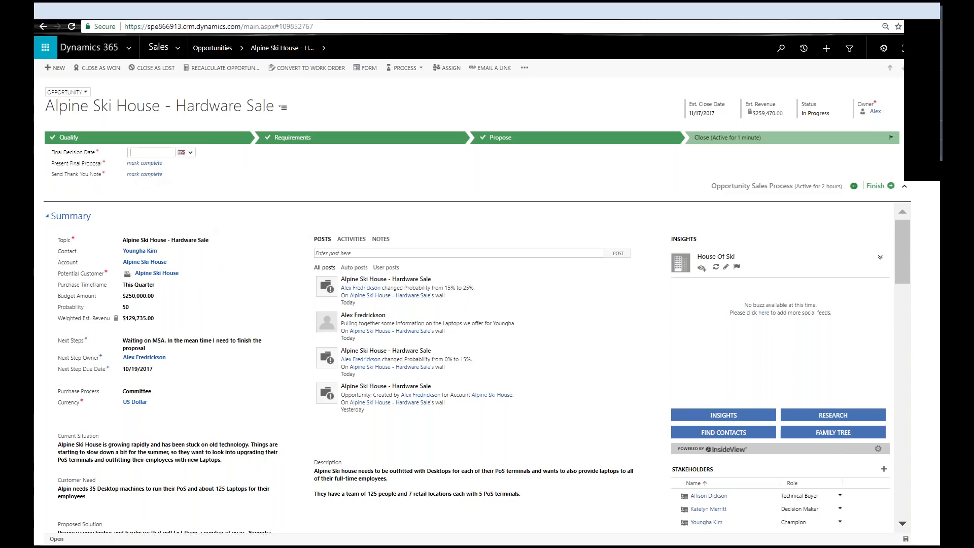
pyautogui.click(188, 153)
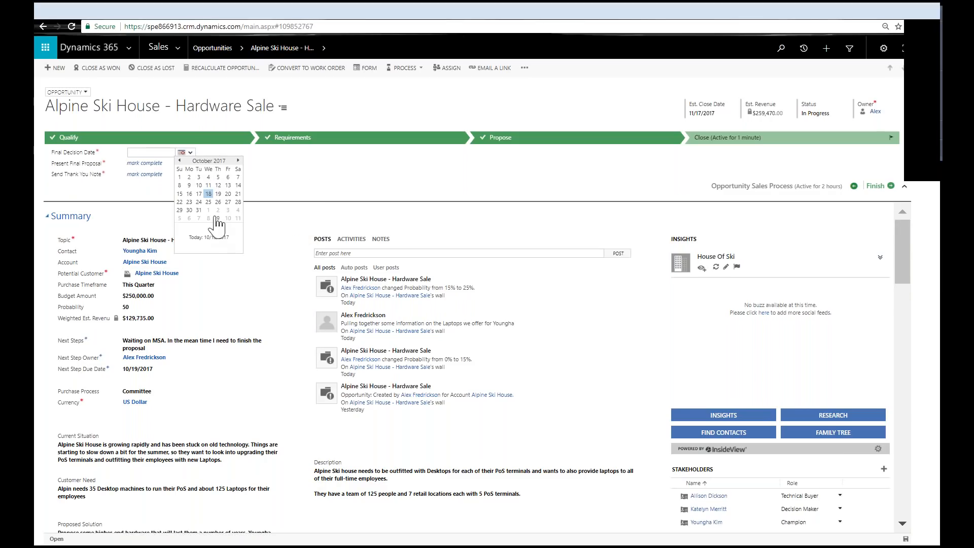
pyautogui.click(228, 194)
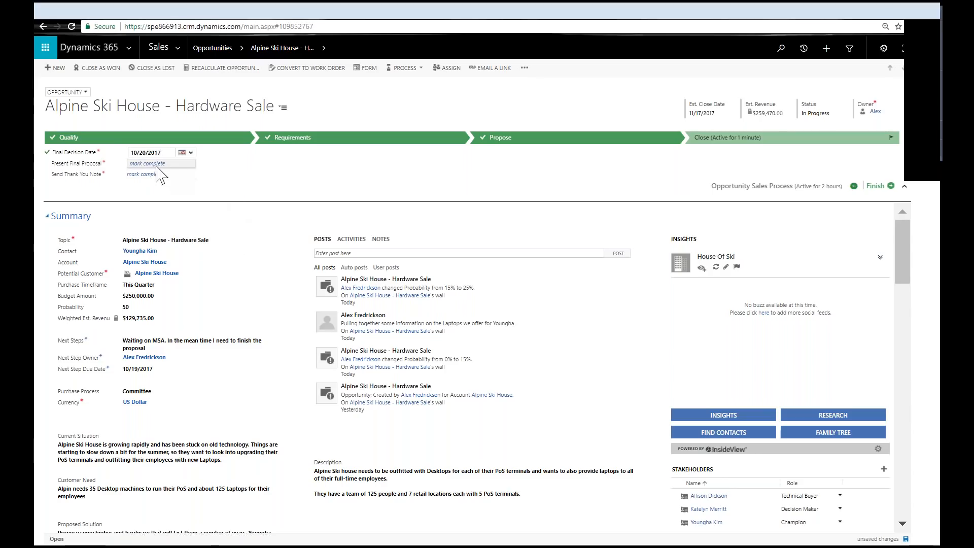
pyautogui.click(151, 165)
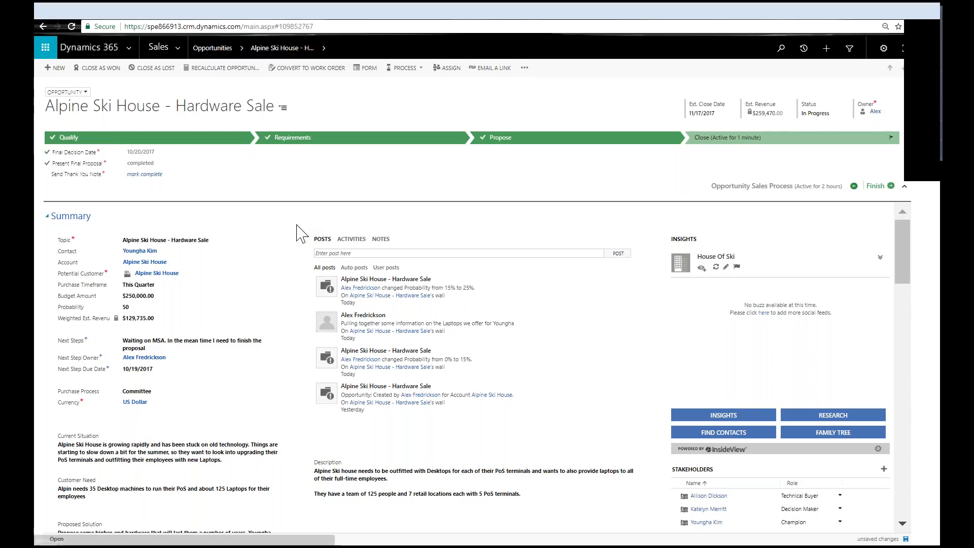
pyautogui.click(905, 539)
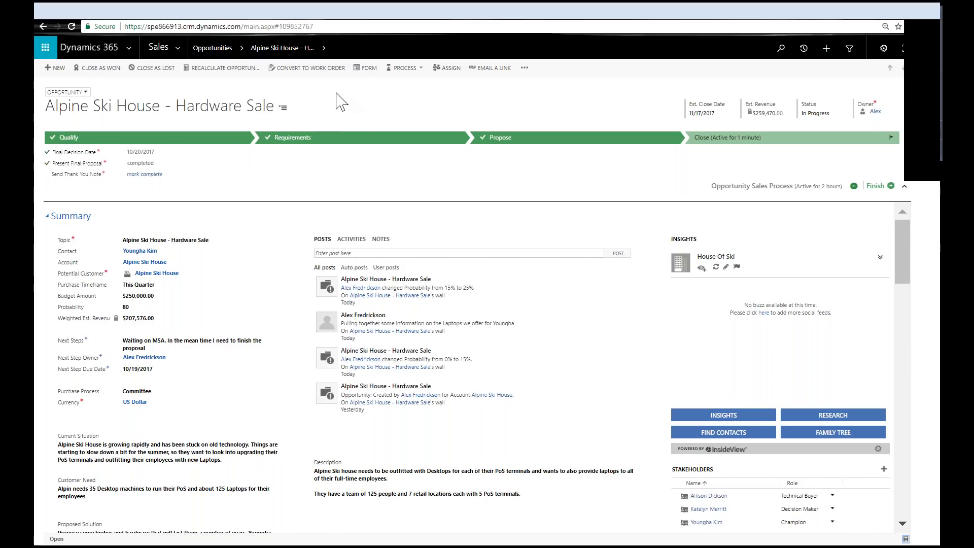
# Return to the sales dashboard and search all records for "*adventure works"
pyautogui.click(242, 48)
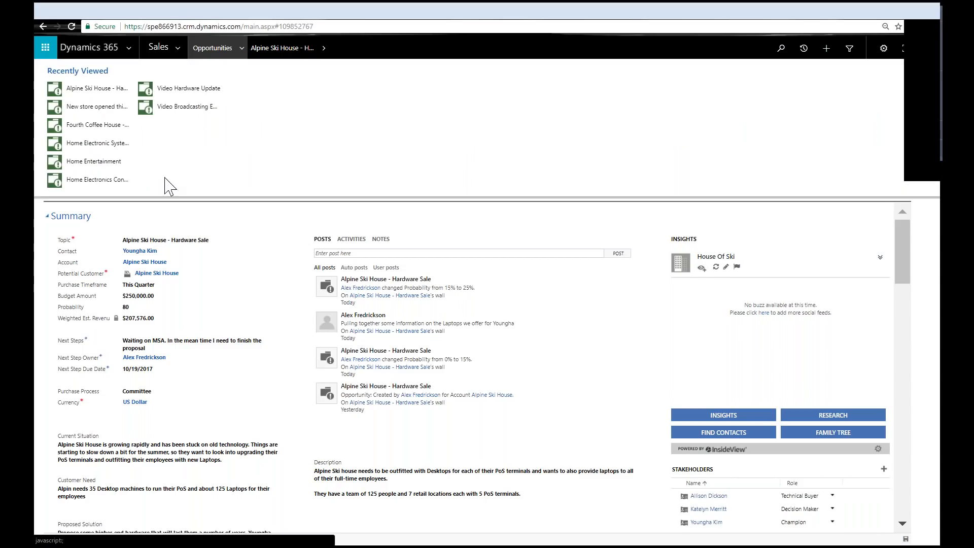
pyautogui.click(172, 51)
pyautogui.click(81, 134)
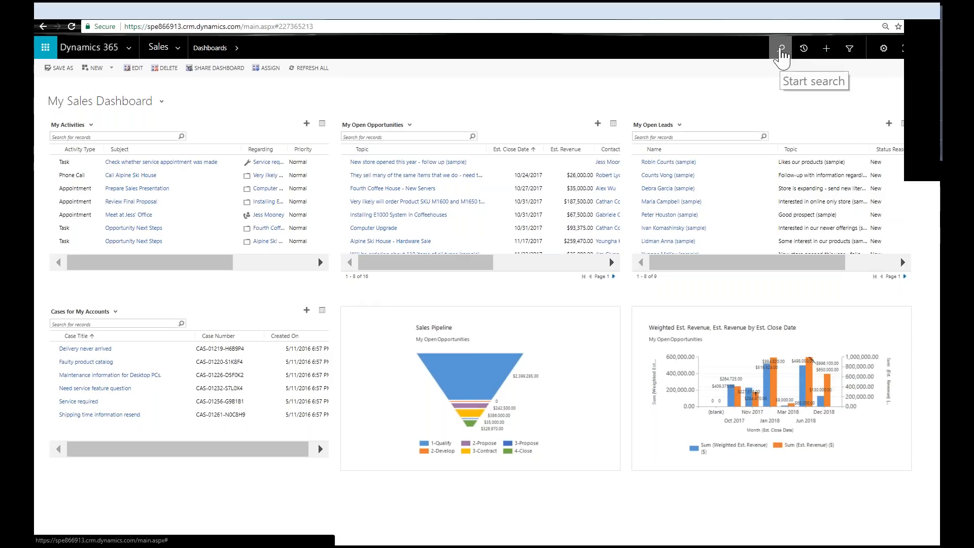
pyautogui.click(780, 48)
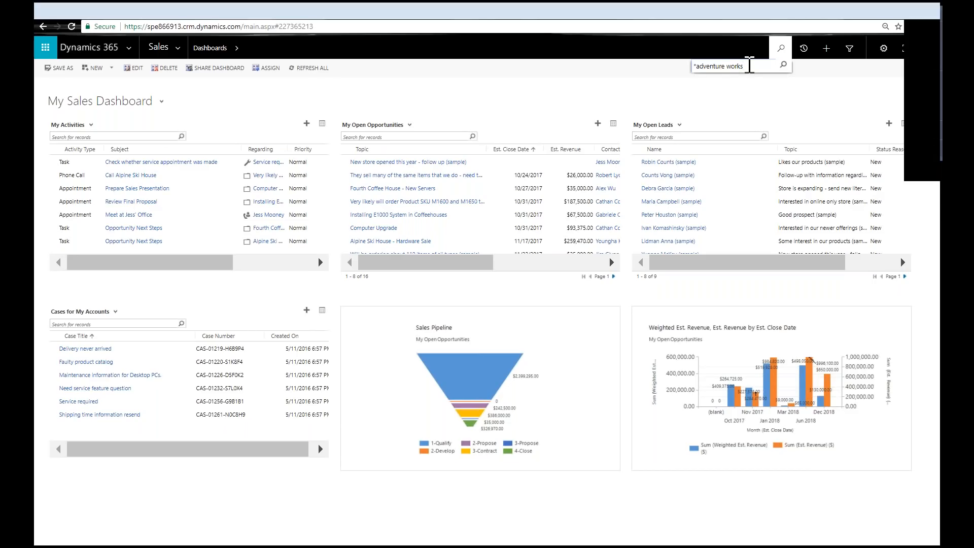
pyautogui.press('Return')
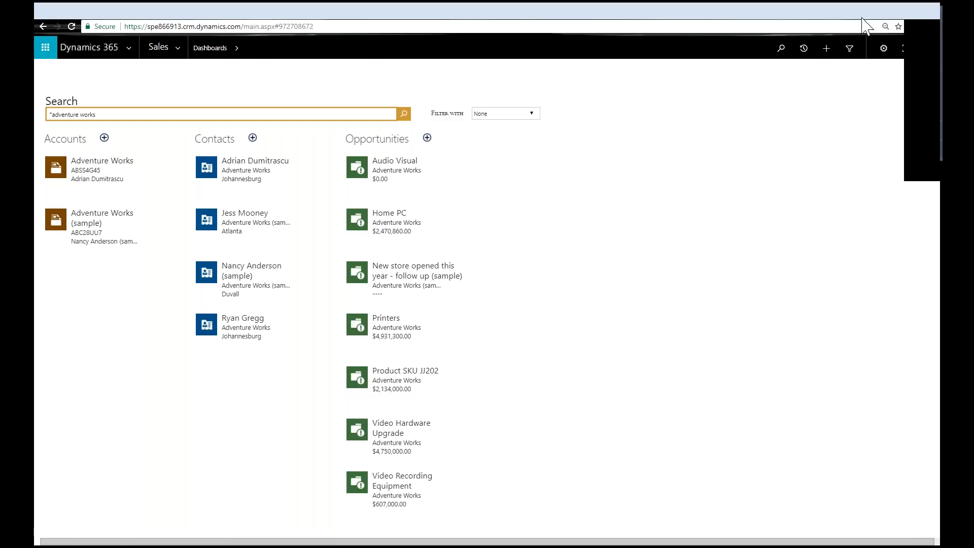
# Start an Advanced Find query on Accounts with an Industry equals condition
pyautogui.click(849, 49)
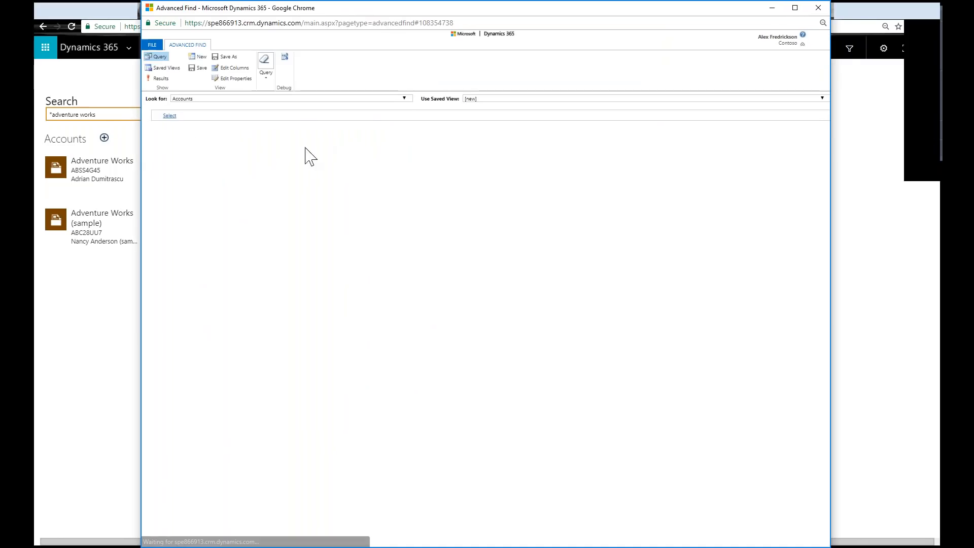
pyautogui.click(209, 101)
pyautogui.click(207, 112)
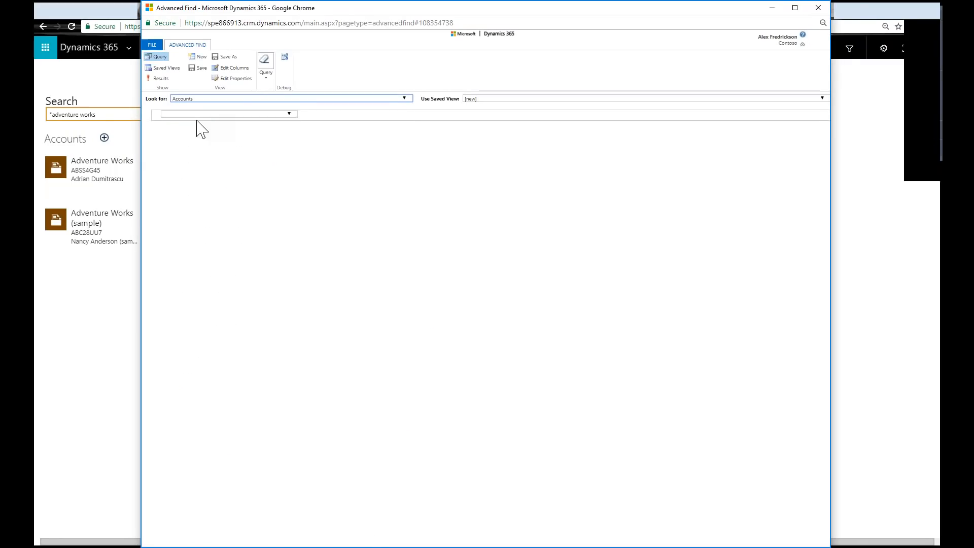
pyautogui.click(216, 113)
pyautogui.moveTo(292, 154); pyautogui.dragTo(284, 238)
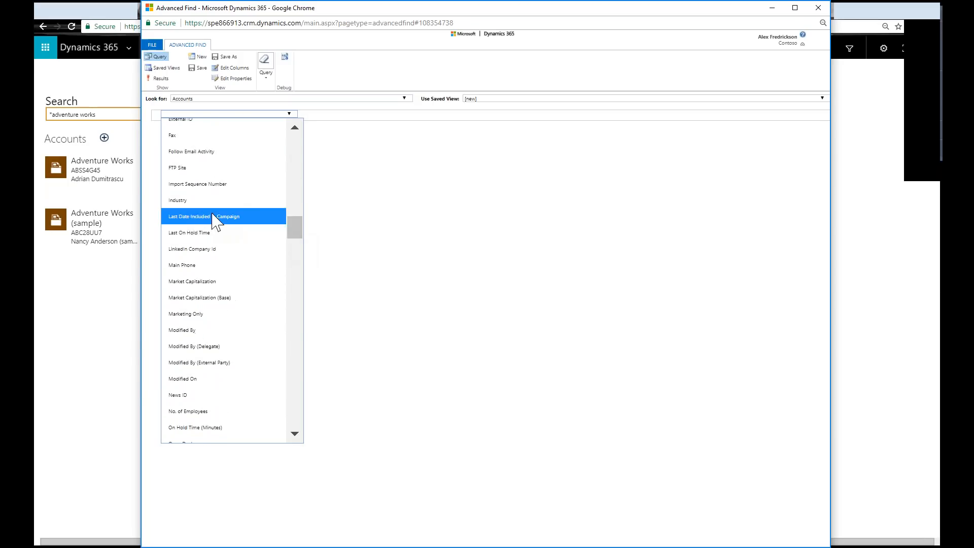
pyautogui.click(260, 198)
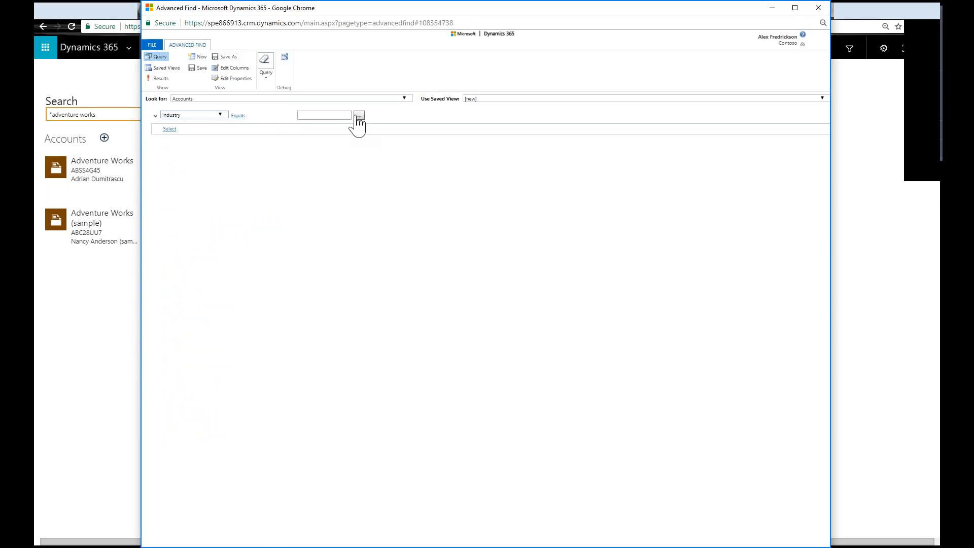
# Add Distributors, Dispatchers and Processors to the selected values of the Industry condition
pyautogui.click(358, 117)
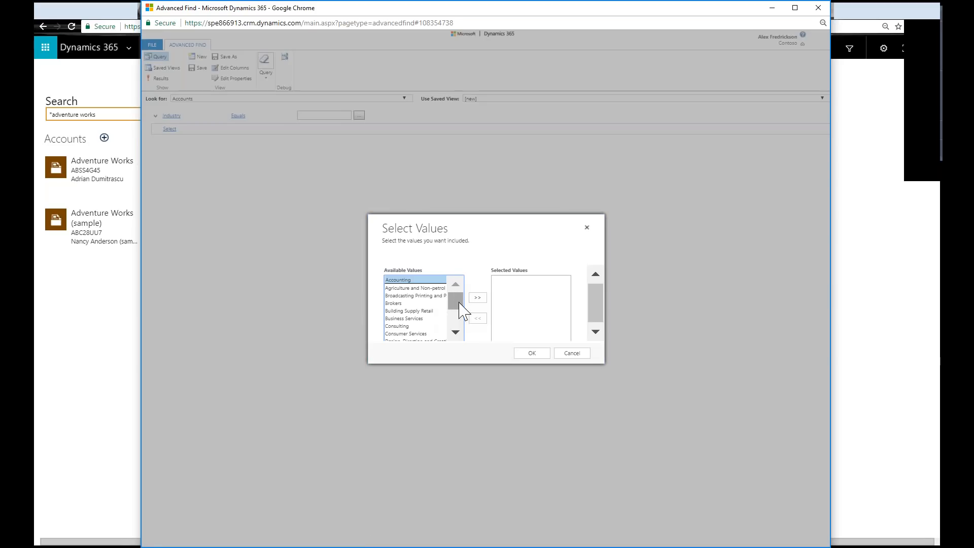
pyautogui.scroll(-3, 454, 334)
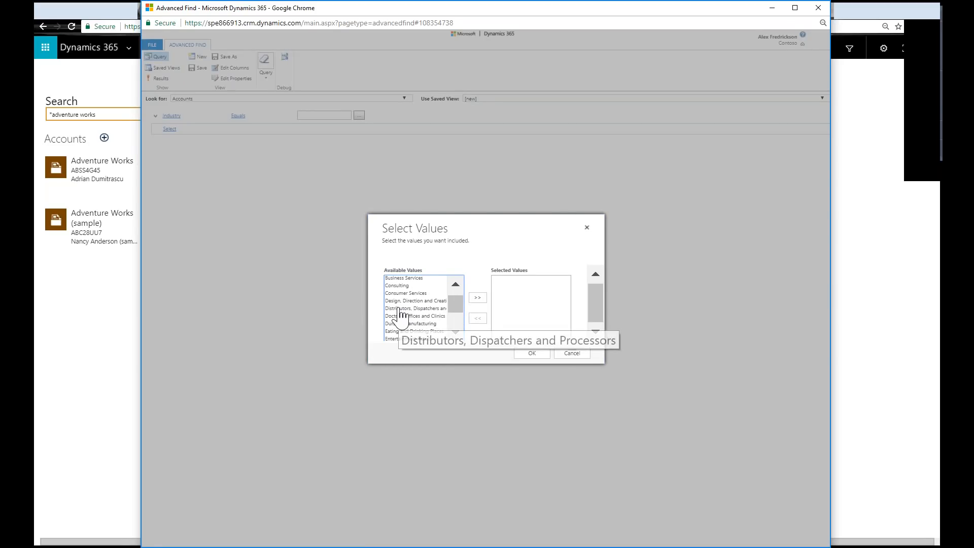
pyautogui.click(403, 309)
pyautogui.click(478, 298)
# Add Wholesale to the selected industry values and confirm the selection
pyautogui.click(461, 333)
pyautogui.click(455, 332)
pyautogui.click(455, 332)
pyautogui.click(456, 332)
pyautogui.click(459, 336)
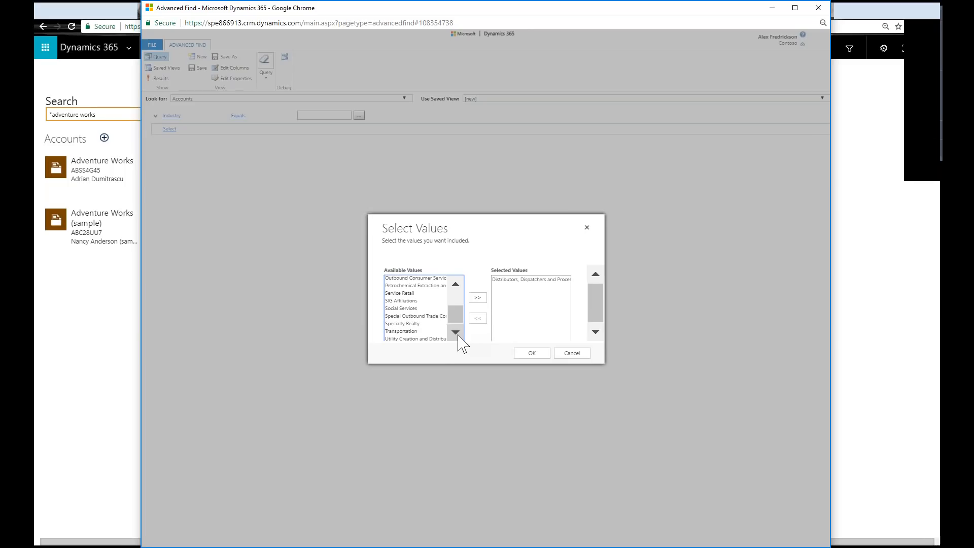
pyautogui.click(459, 334)
pyautogui.click(455, 284)
pyautogui.click(455, 284)
pyautogui.click(455, 284)
pyautogui.click(456, 284)
pyautogui.click(455, 284)
pyautogui.click(455, 284)
pyautogui.click(455, 284)
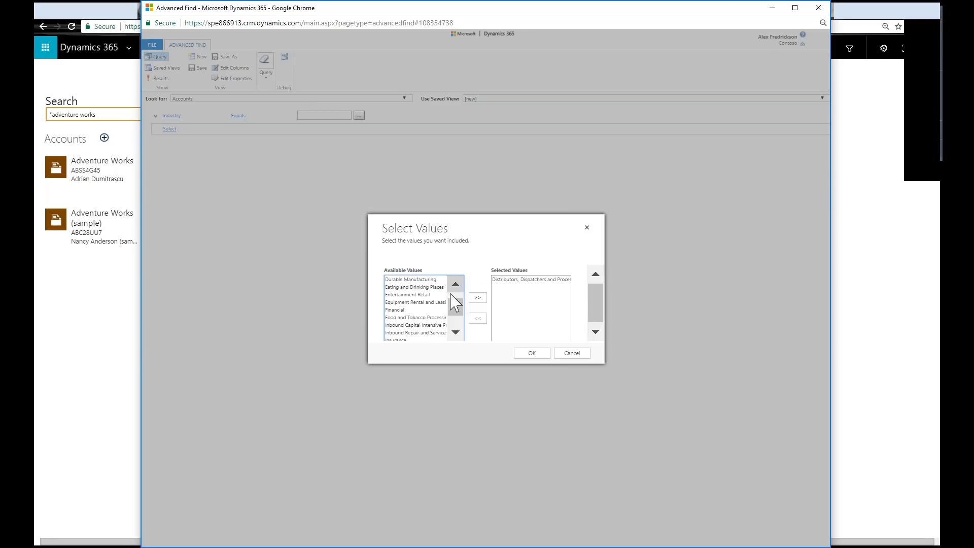
pyautogui.click(455, 335)
pyautogui.click(455, 336)
pyautogui.click(454, 336)
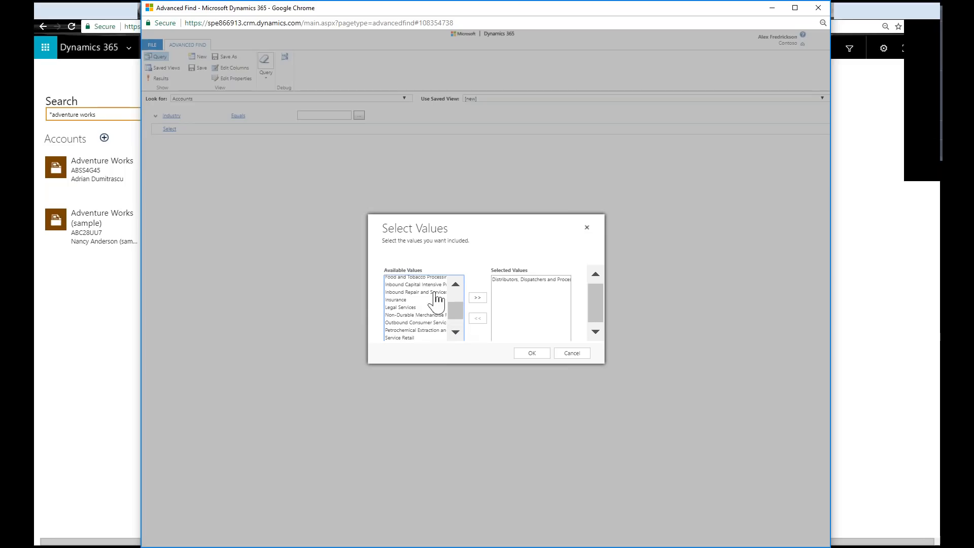
pyautogui.click(460, 339)
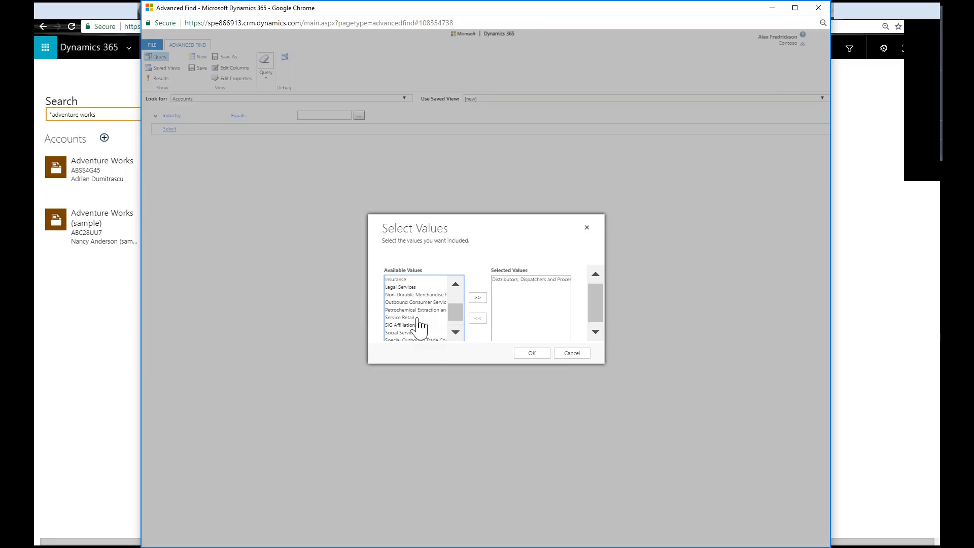
pyautogui.click(455, 333)
pyautogui.click(456, 334)
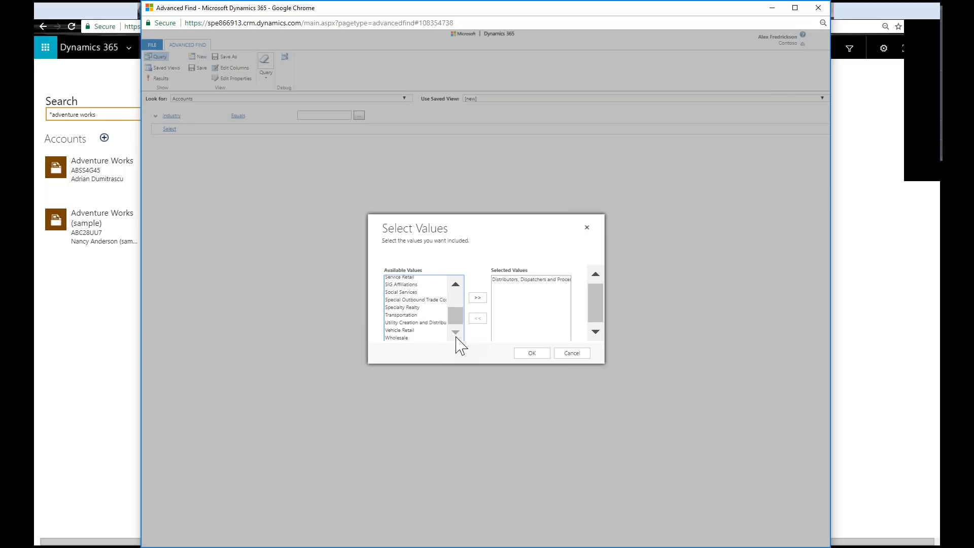
pyautogui.click(403, 338)
pyautogui.click(477, 298)
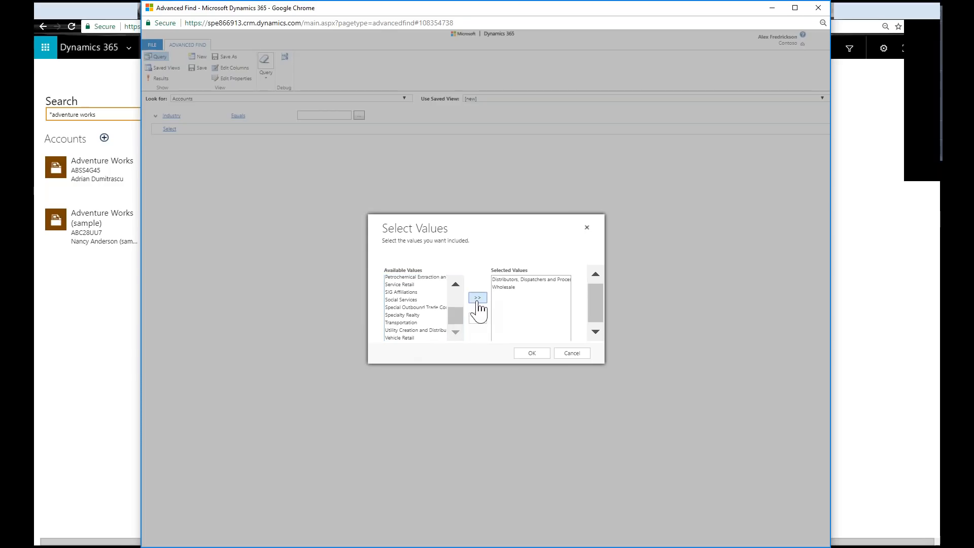
pyautogui.click(531, 353)
# Run the account query and open the Wide World Importers record in a maximized window
pyautogui.click(160, 79)
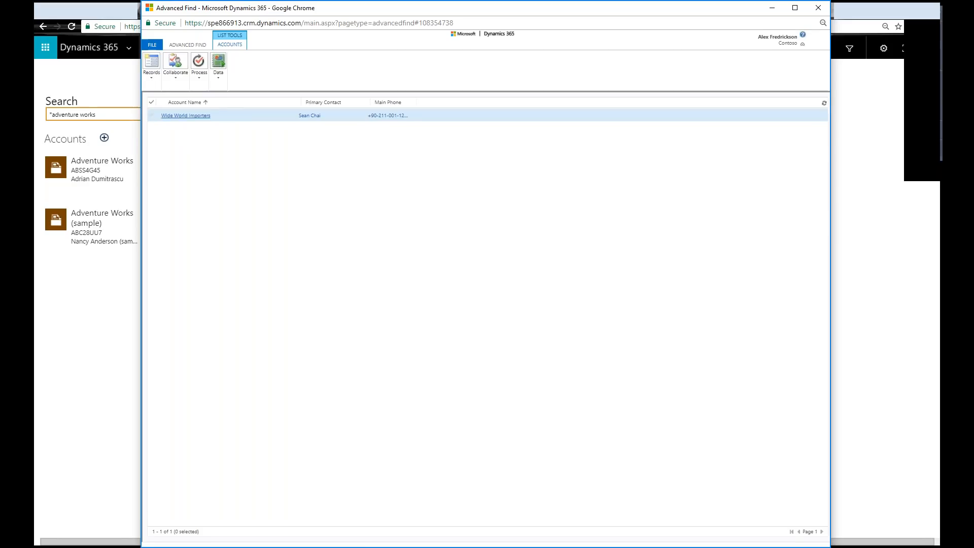
pyautogui.doubleClick(231, 116)
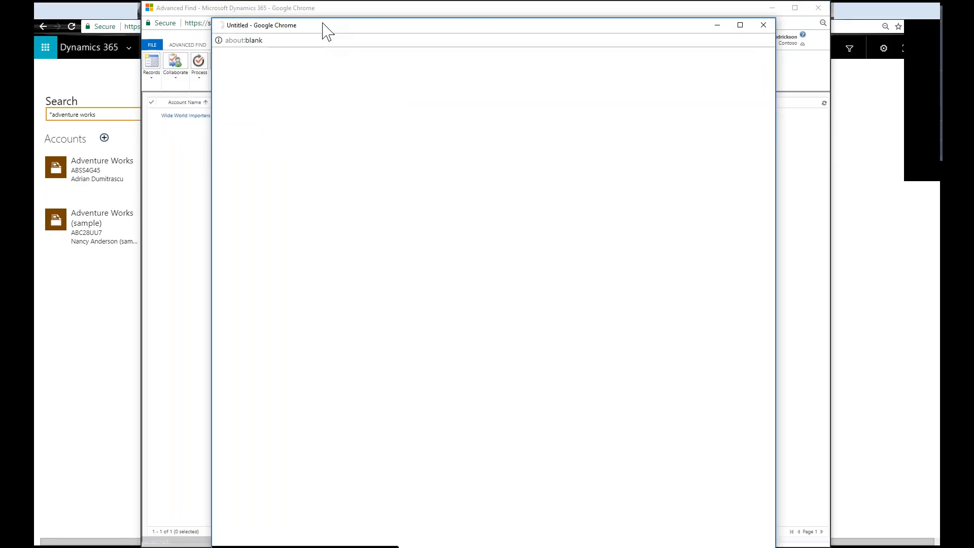
pyautogui.doubleClick(319, 7)
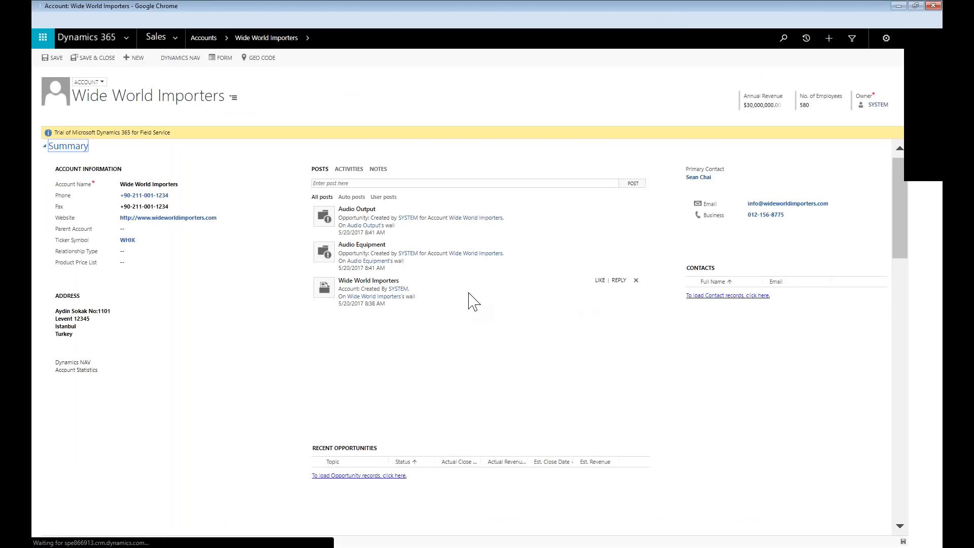
# Review the account's opportunities, cases and contacts, and close the account and Advanced Find windows
pyautogui.scroll(-2, 238, 311)
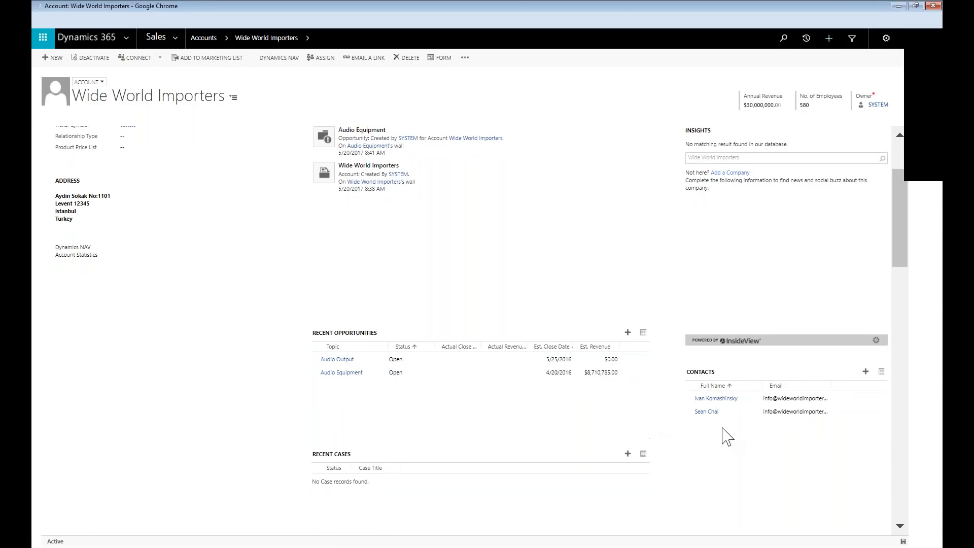
pyautogui.scroll(2, 523, 395)
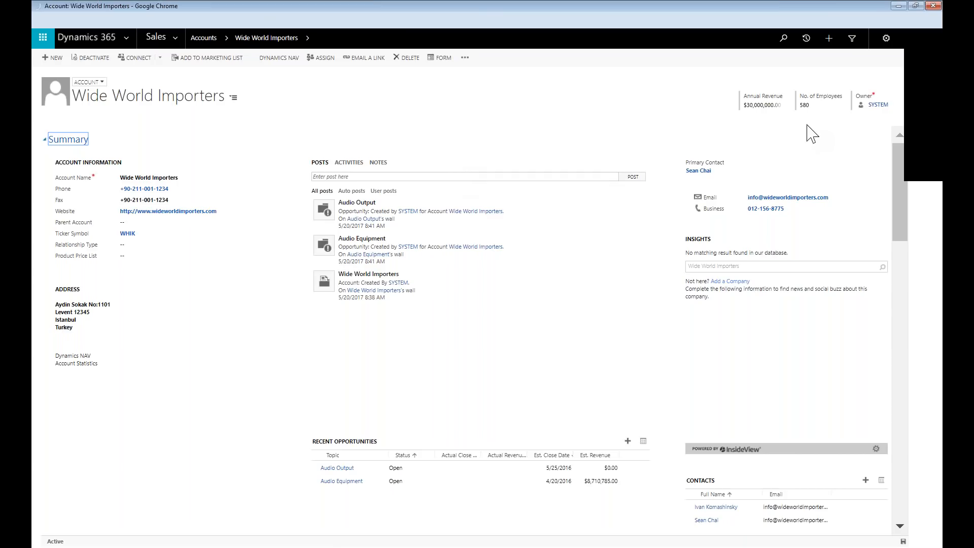
pyautogui.moveTo(804, 10); pyautogui.dragTo(739, 36)
pyautogui.click(761, 19)
pyautogui.click(818, 8)
pyautogui.click(527, 76)
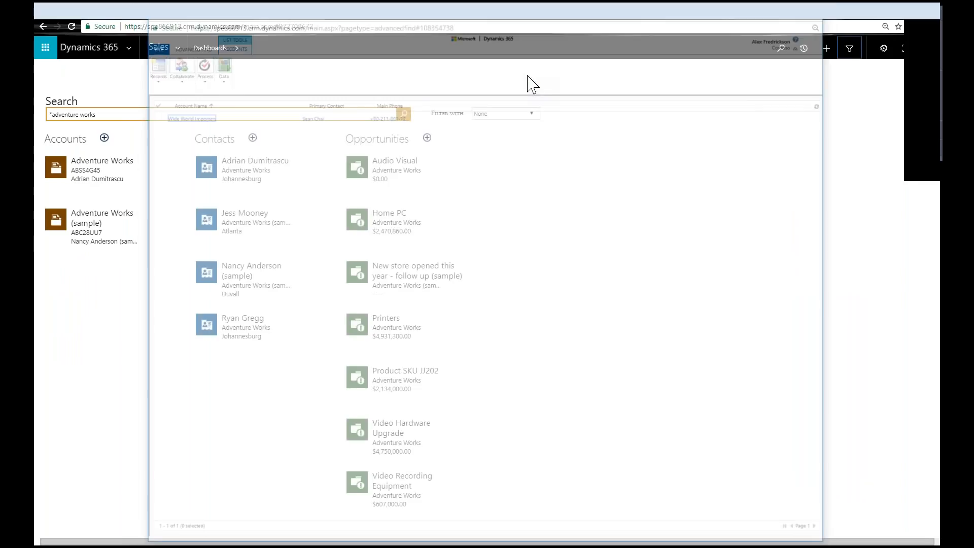
# Switch to the Outlook inbox and open the delivery-failure message from Microsoft Outlook
pyautogui.click(195, 12)
pyautogui.click(195, 178)
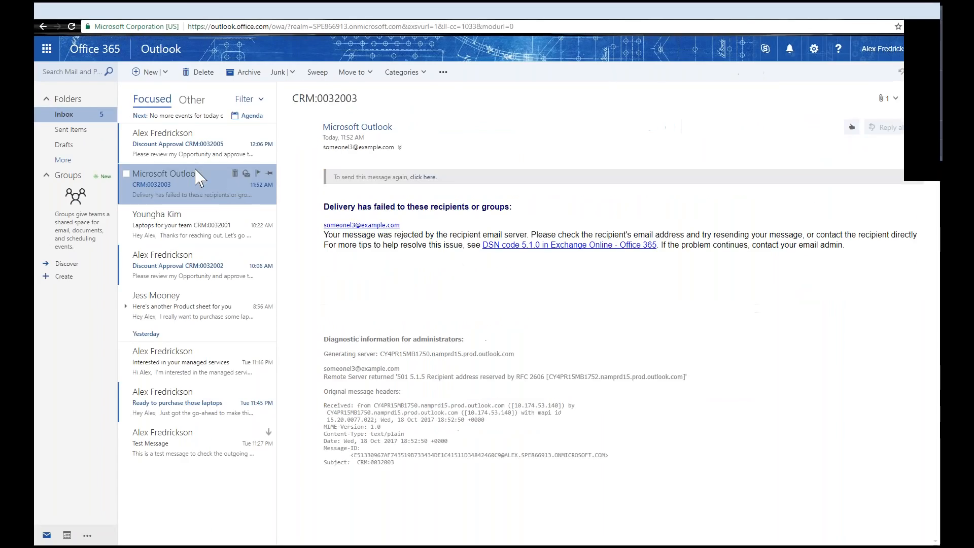
# Open the customer's "Laptops for your team" reply, and switch back to Dynamics 365 to show the sales dashboard
pyautogui.click(192, 234)
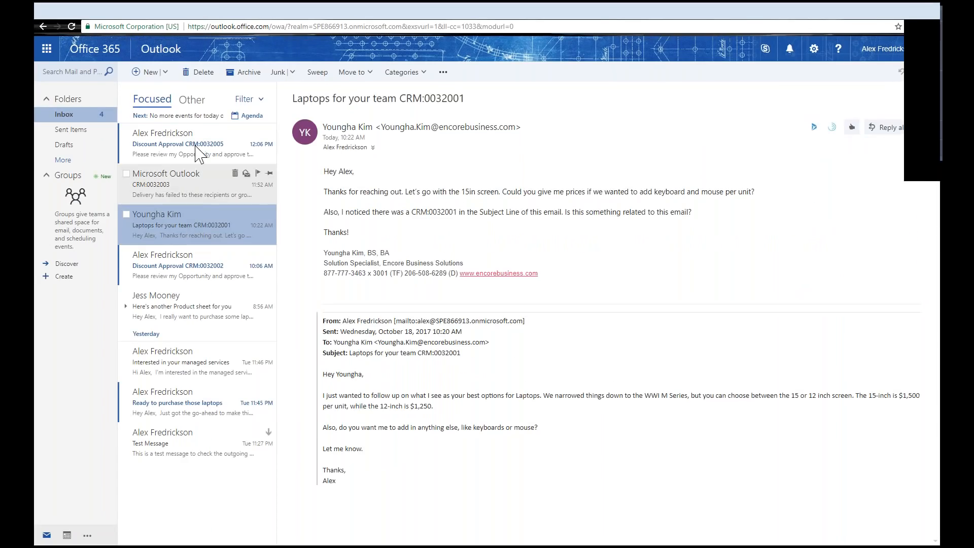
pyautogui.click(109, 10)
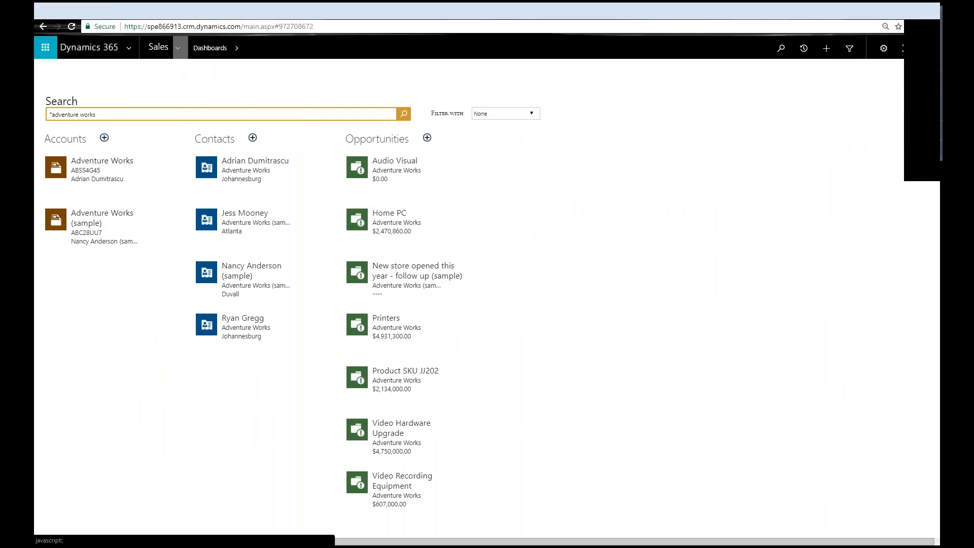
pyautogui.click(161, 47)
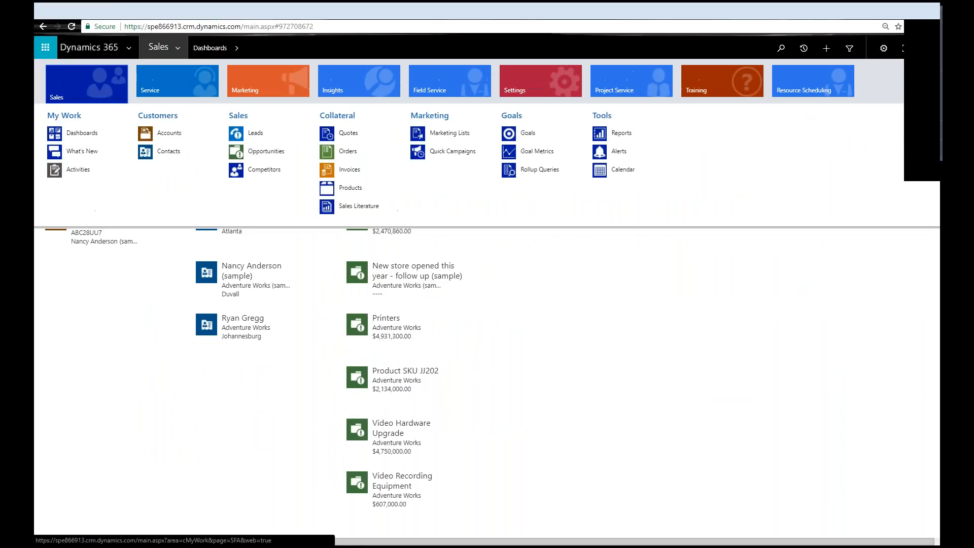
pyautogui.click(90, 137)
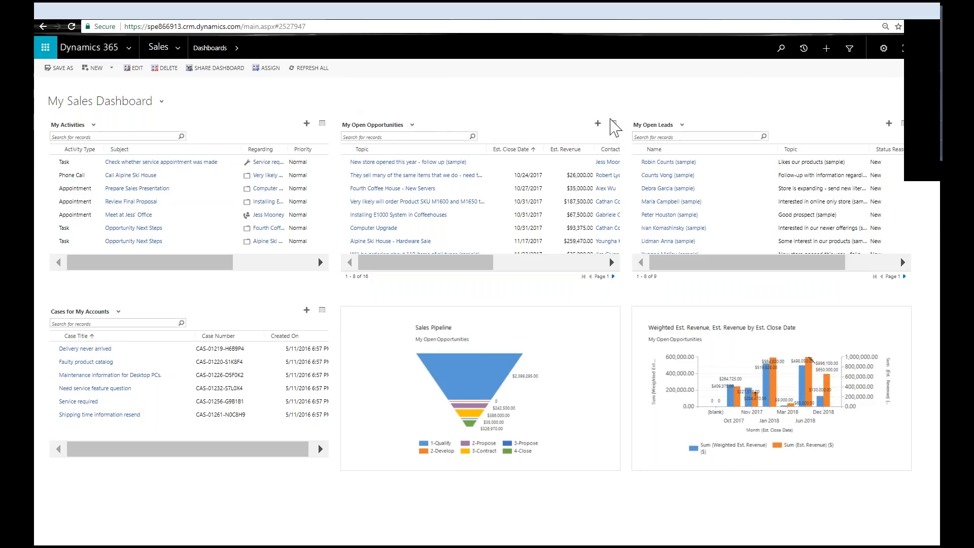
# Open the recent Alpine Ski House - Hardware Sale opportunity and expand the House Of Ski company details in its insights
pyautogui.click(803, 48)
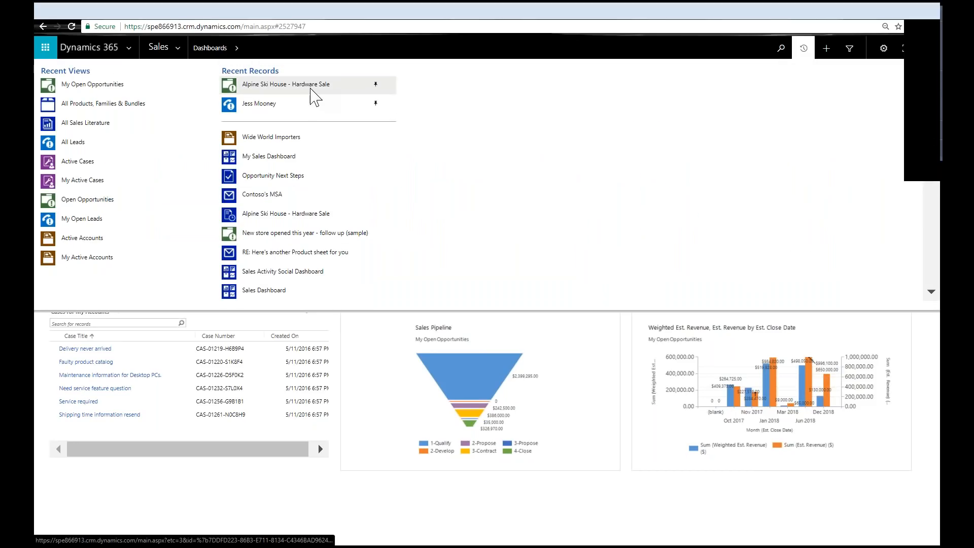
pyautogui.click(263, 87)
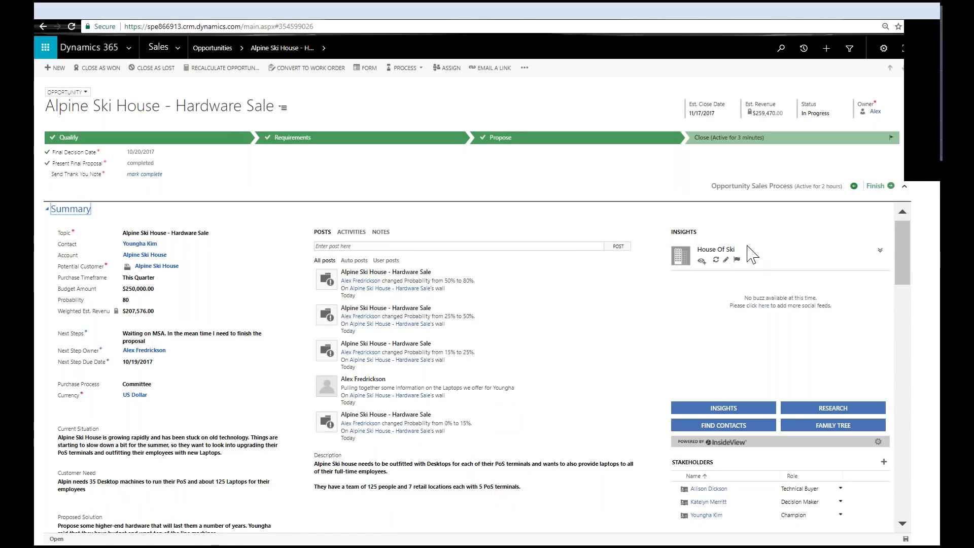
pyautogui.click(880, 252)
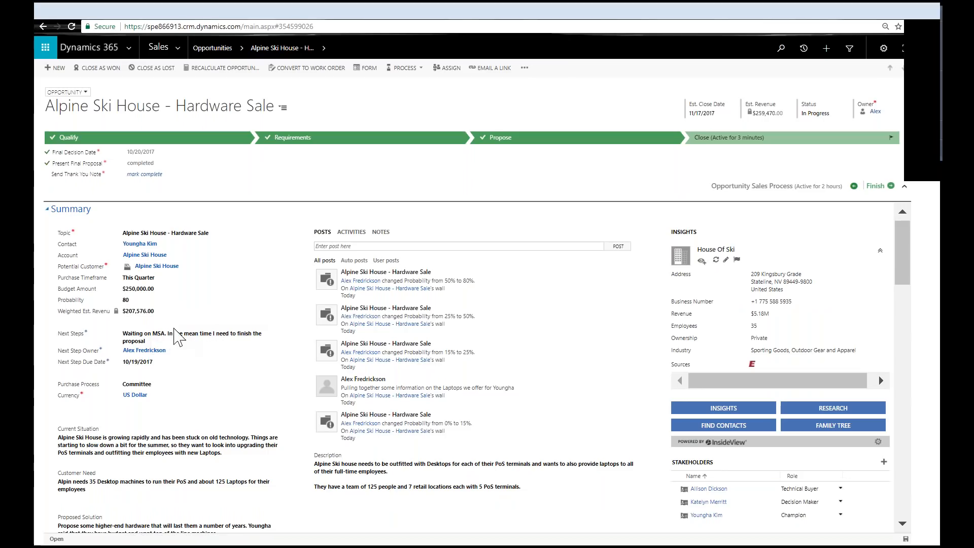
# Review the opportunity's activity history, current situation, customer need, proposed solution and description
pyautogui.click(351, 232)
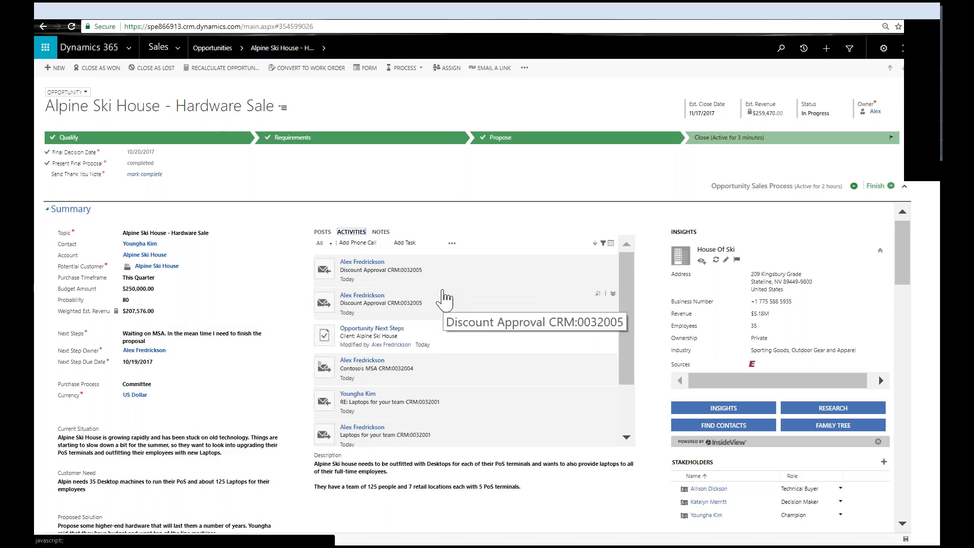
pyautogui.scroll(-1, 440, 293)
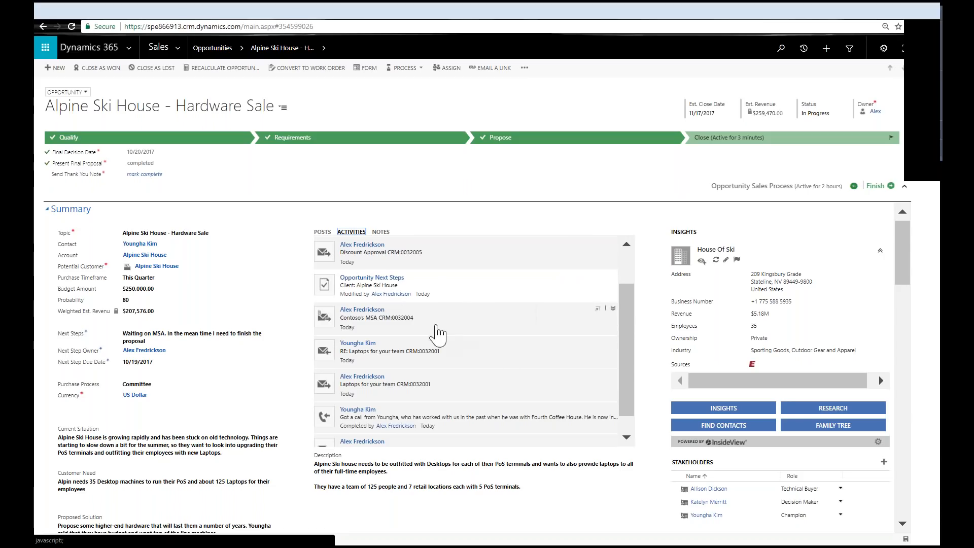
pyautogui.scroll(-1, 584, 383)
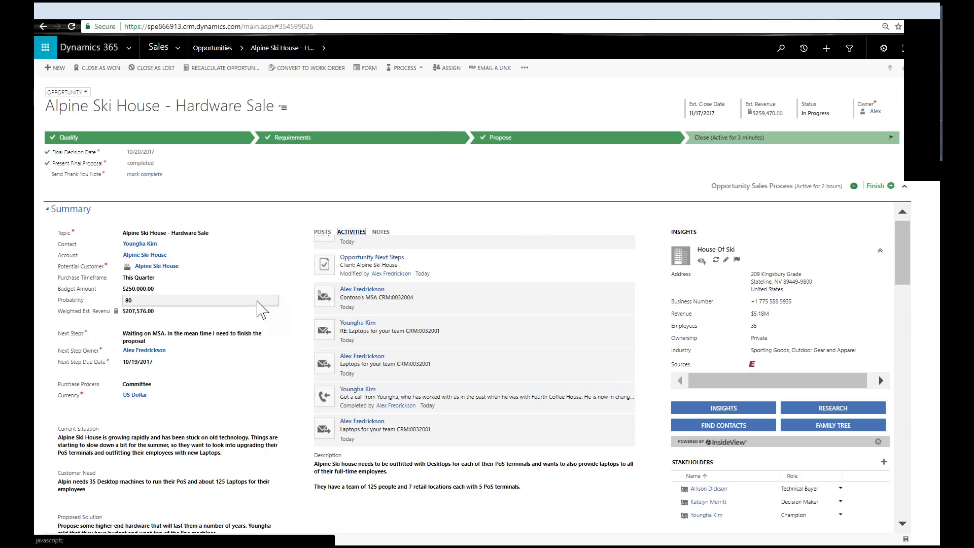
pyautogui.scroll(-2, 151, 467)
pyautogui.click(72, 357)
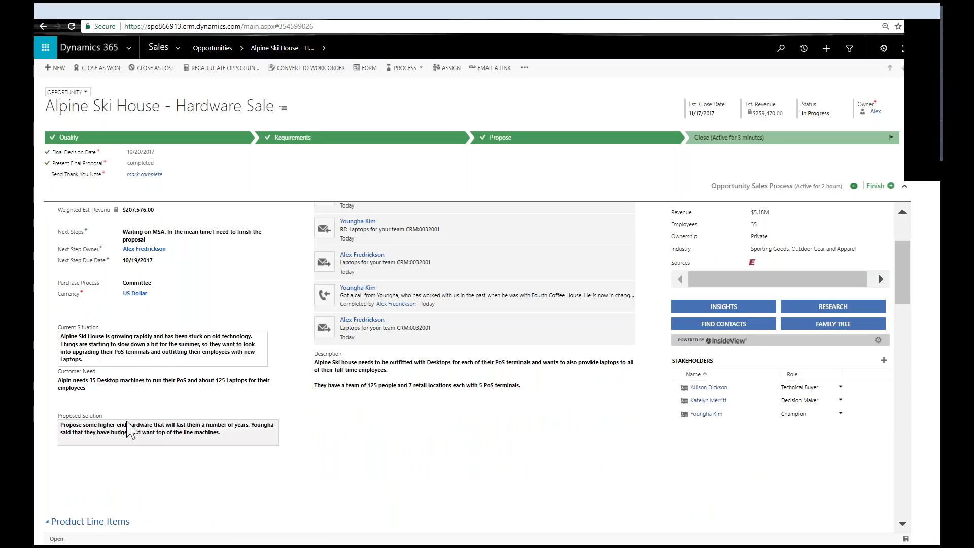
pyautogui.scroll(1, 131, 430)
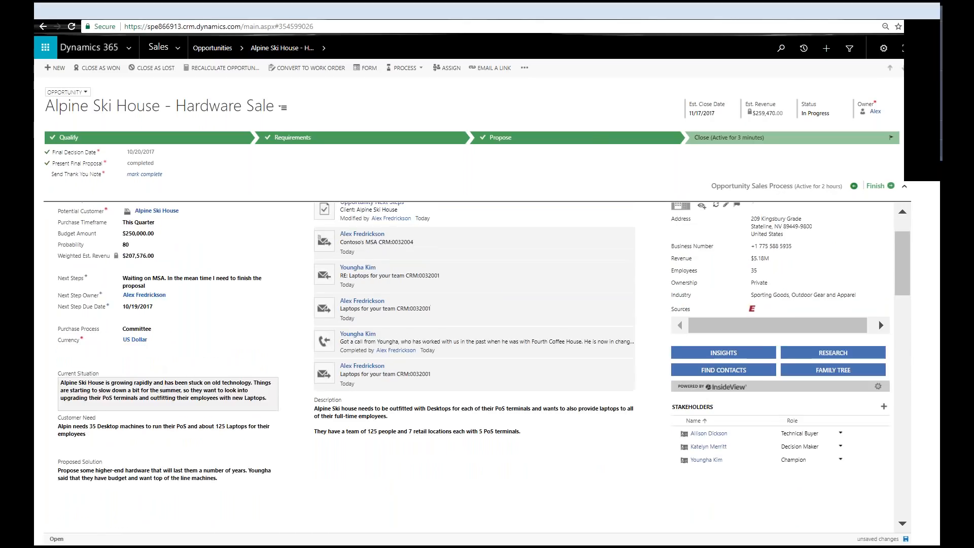
pyautogui.scroll(2, 272, 393)
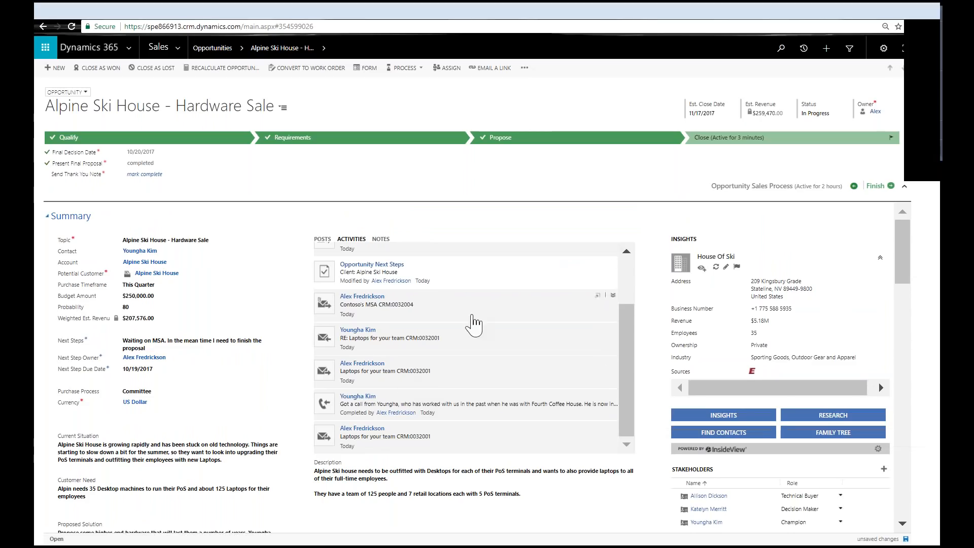
pyautogui.scroll(-1, 434, 431)
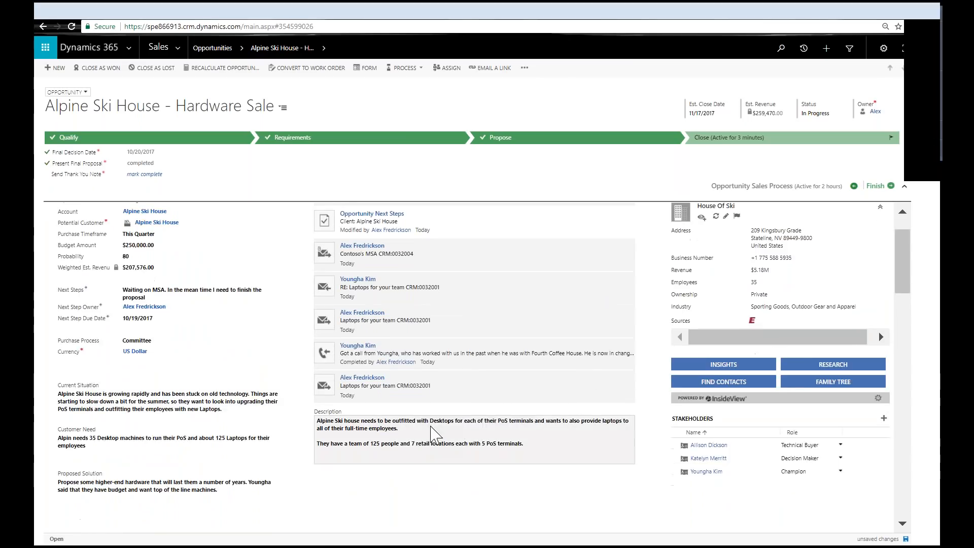
pyautogui.scroll(1, 435, 431)
pyautogui.moveTo(632, 366); pyautogui.dragTo(634, 323)
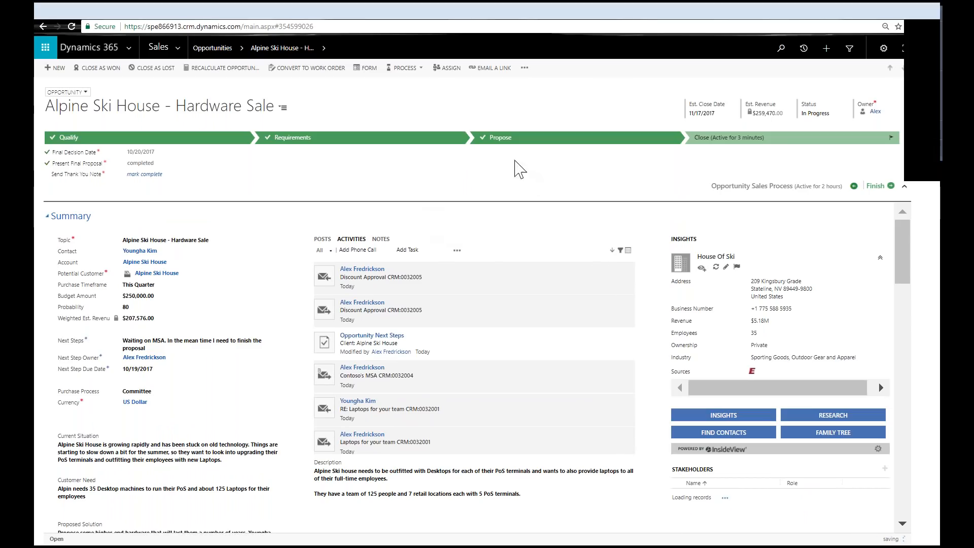
# Mark Send Thank You Note as complete in the opportunity's Close stage
pyautogui.click(498, 137)
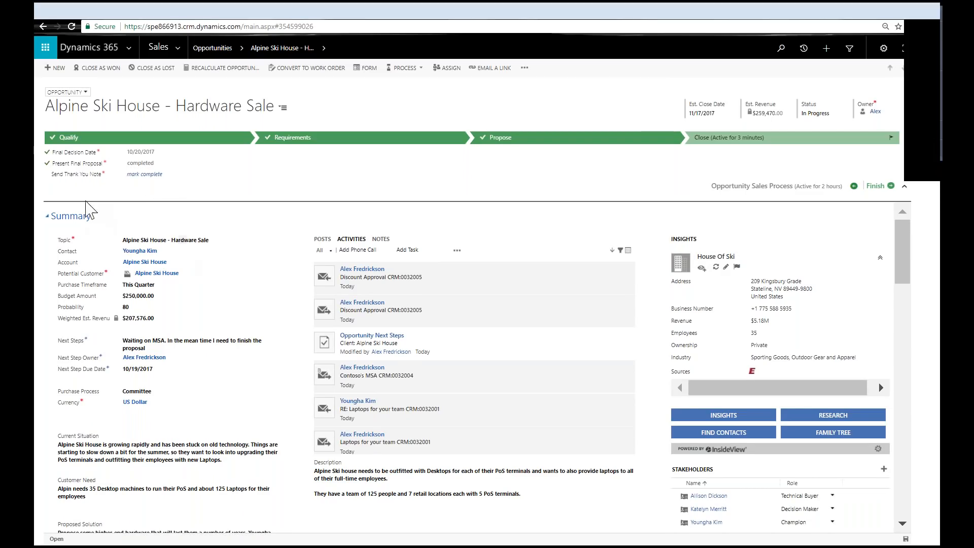
pyautogui.click(140, 174)
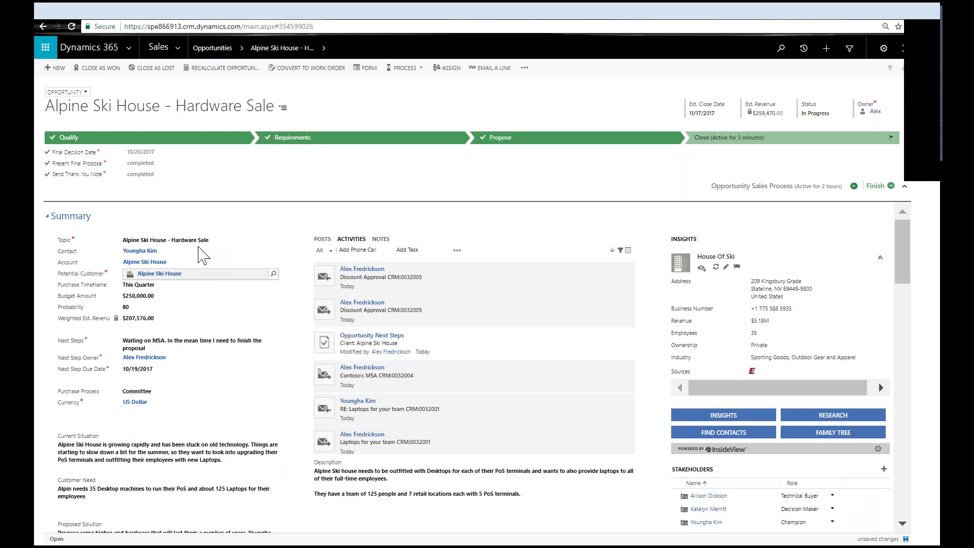
# Try to close the Alpine Ski House - Hardware Sale opportunity as won with the prefilled revenue and close date
pyautogui.click(104, 69)
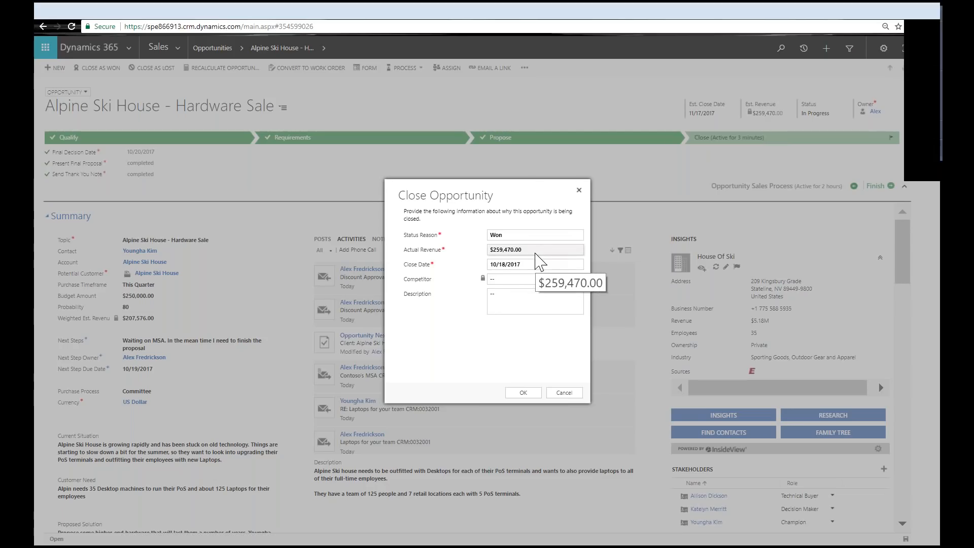
pyautogui.click(510, 296)
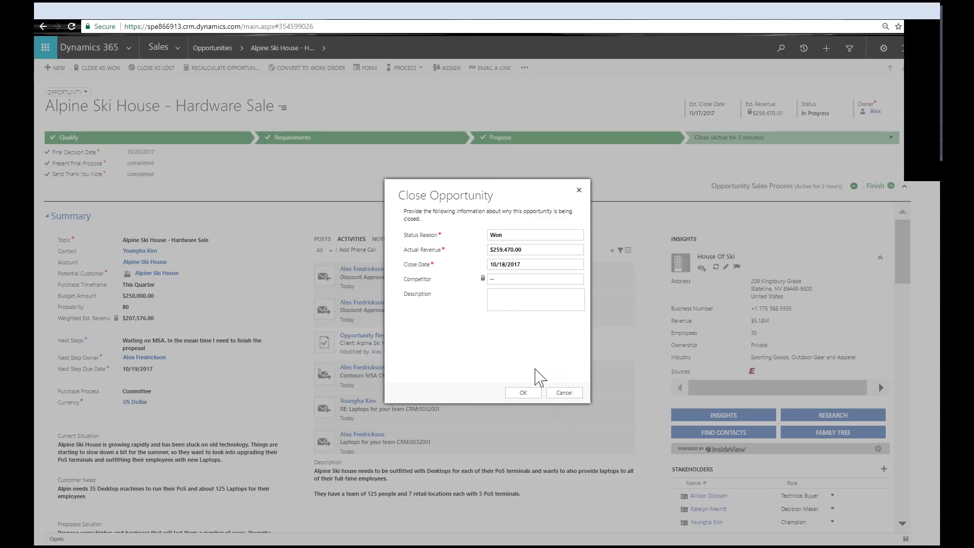
pyautogui.click(523, 394)
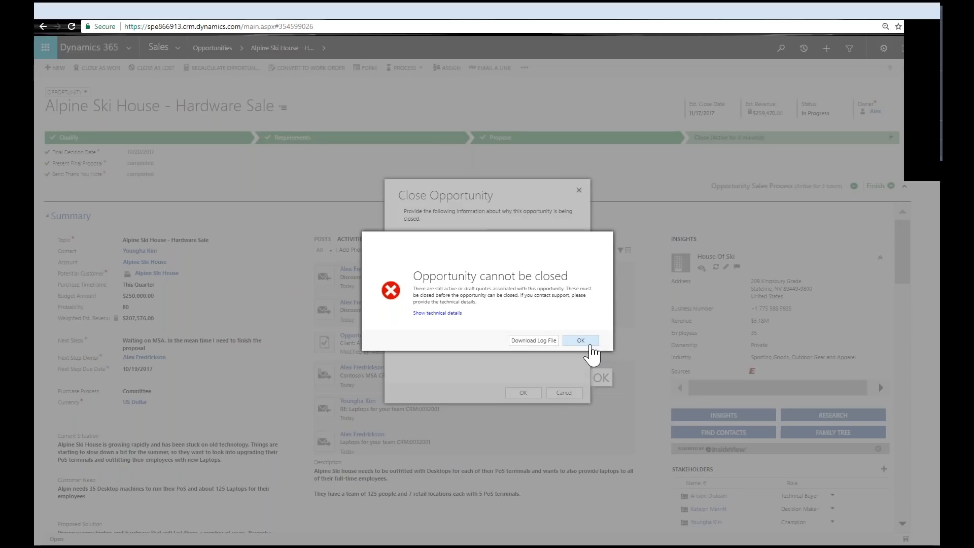
pyautogui.click(582, 340)
pyautogui.click(564, 392)
# Open the draft quote linked to the opportunity and activate it
pyautogui.scroll(-4, 294, 348)
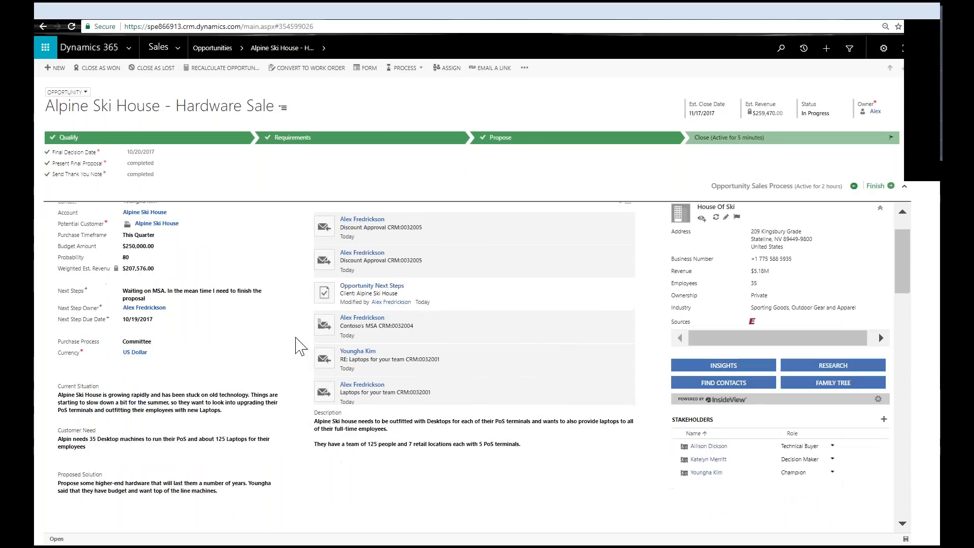
pyautogui.scroll(-10, 309, 350)
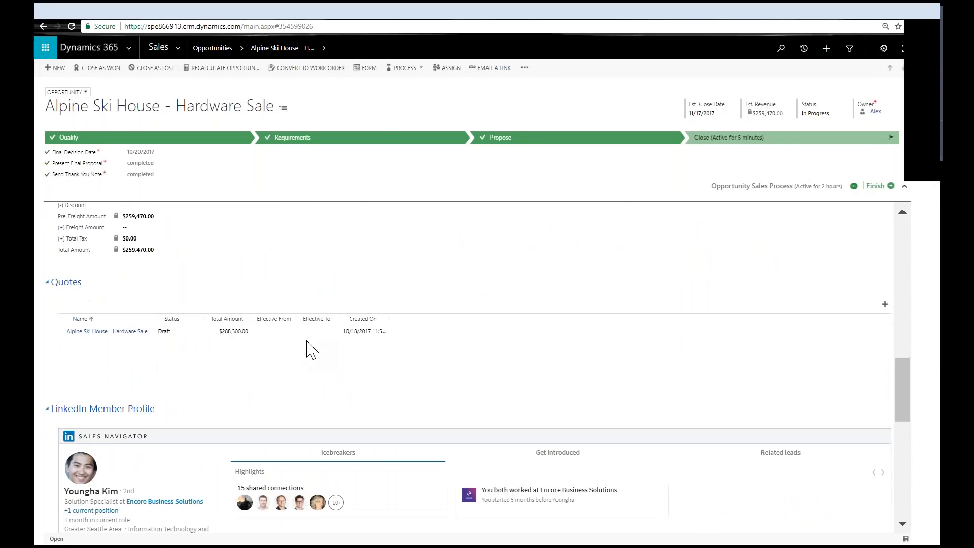
pyautogui.click(128, 332)
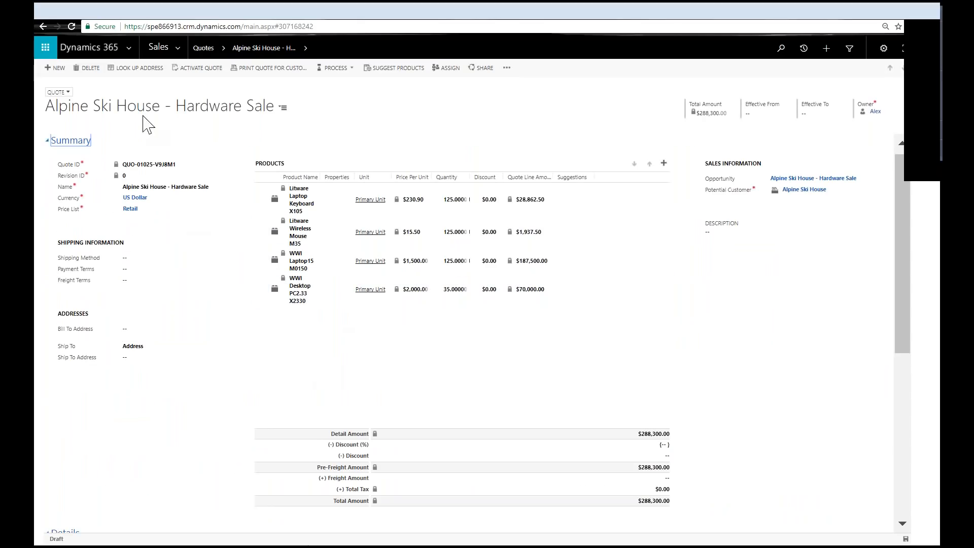
pyautogui.click(199, 68)
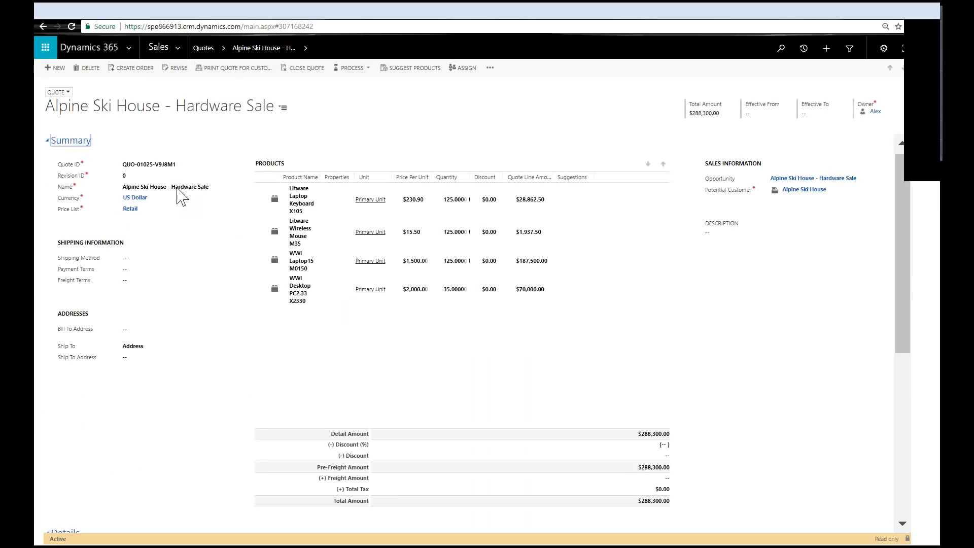
# Return to the opportunity from the active quote and try again to close it as won
pyautogui.click(798, 179)
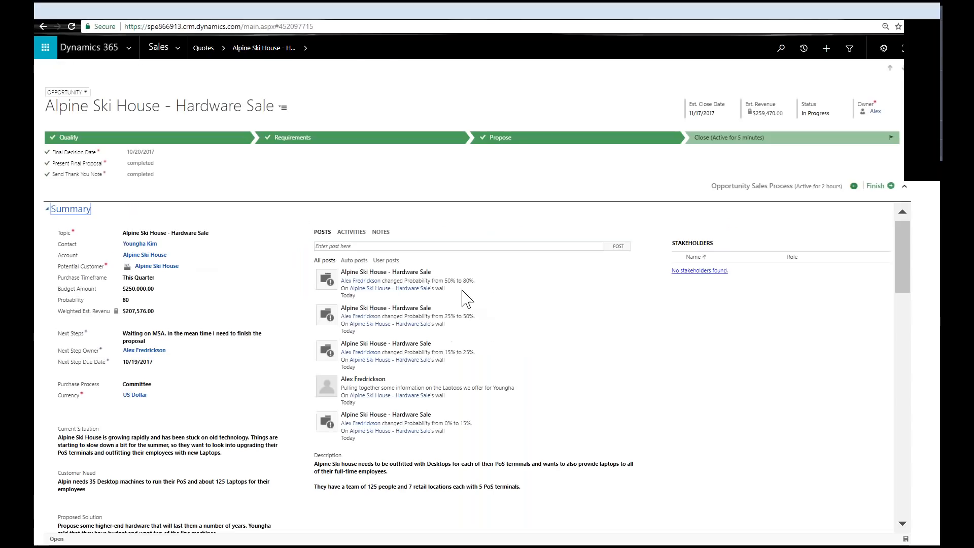
pyautogui.click(102, 69)
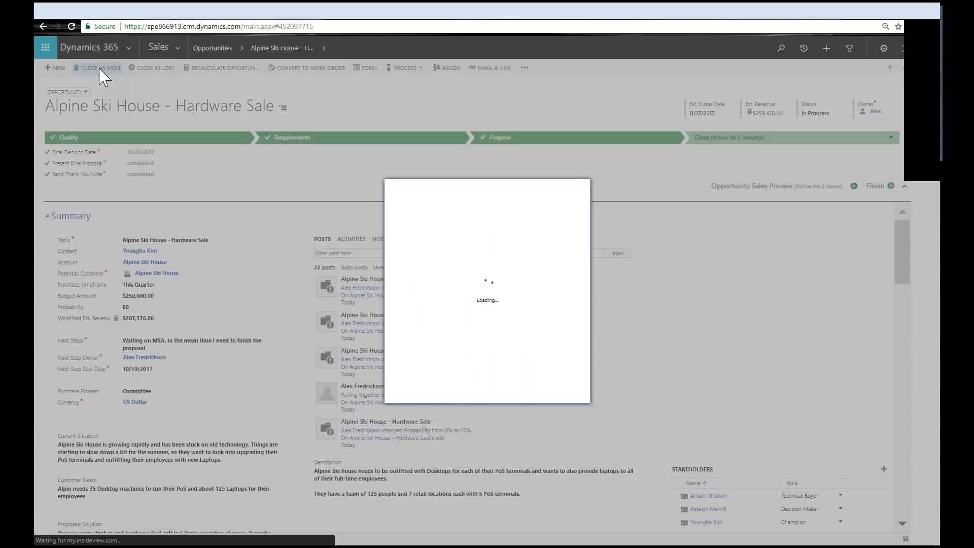
pyautogui.click(523, 392)
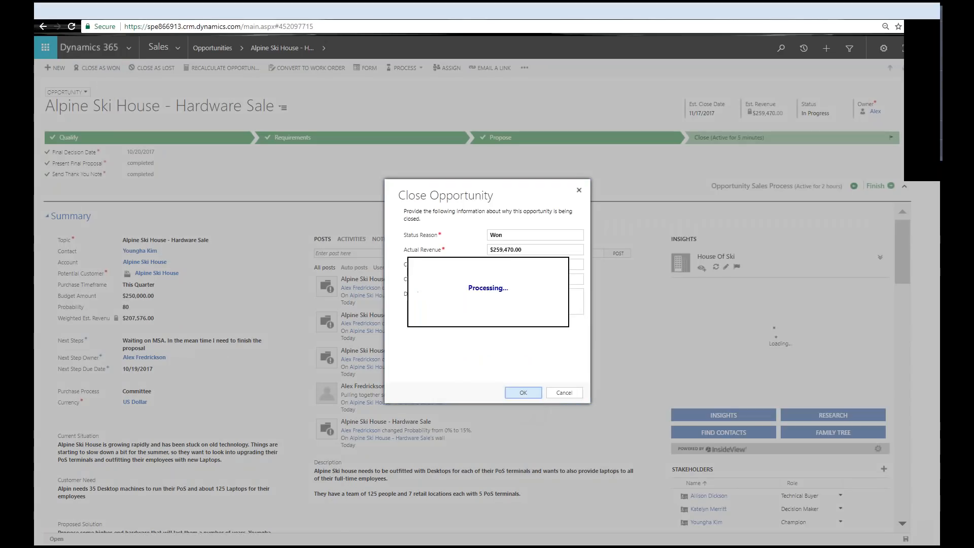
pyautogui.click(582, 341)
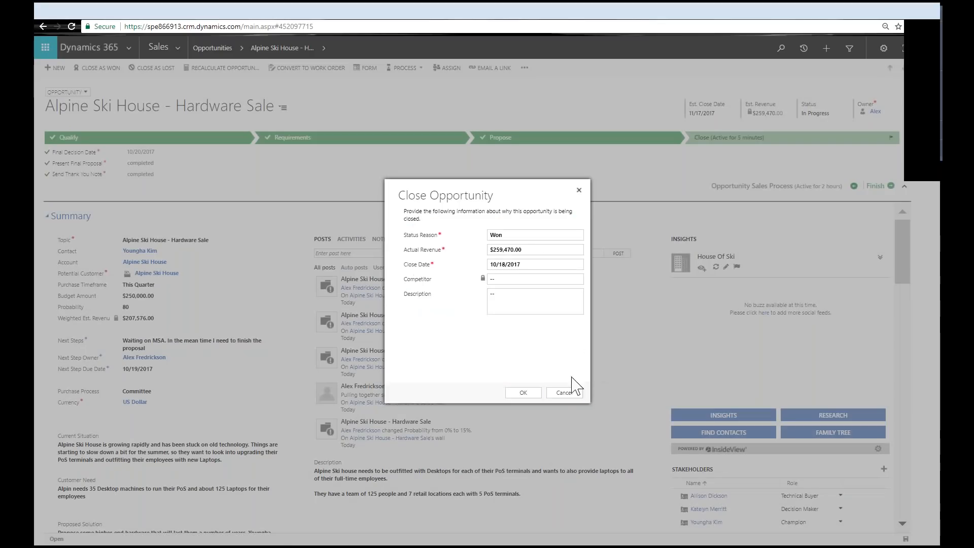
pyautogui.click(564, 393)
# Reopen the opportunity's active quote and close it, creating a revised quote
pyautogui.scroll(-10, 387, 429)
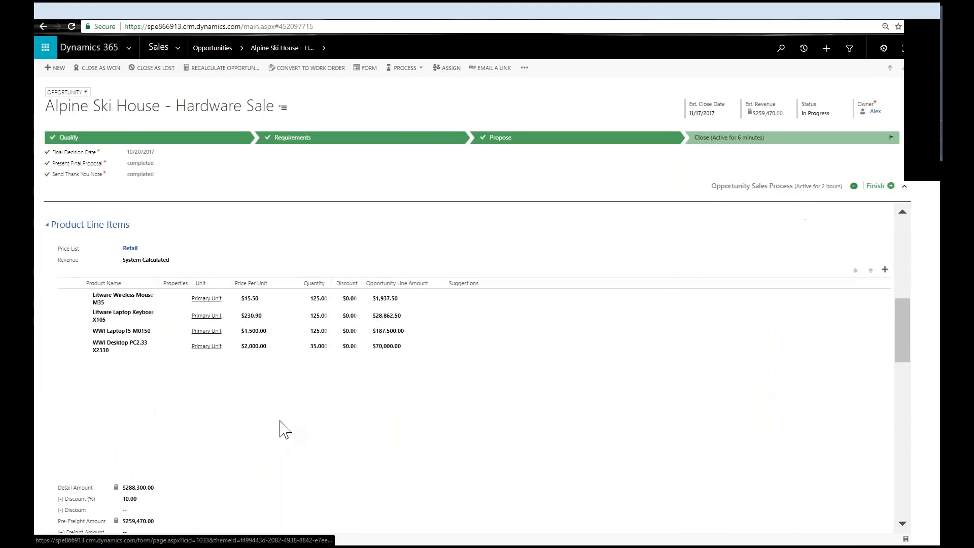
pyautogui.scroll(-15, 289, 424)
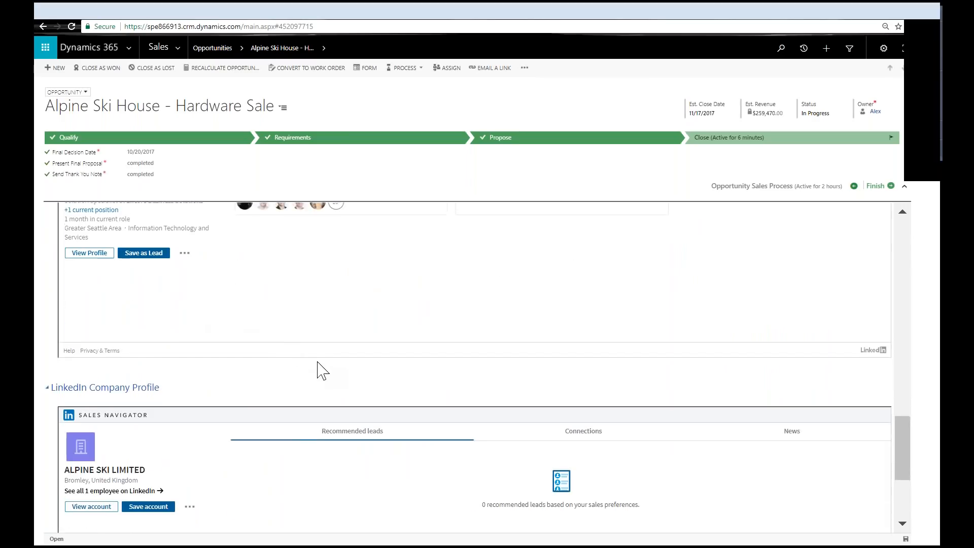
pyautogui.scroll(5, 330, 376)
pyautogui.doubleClick(473, 282)
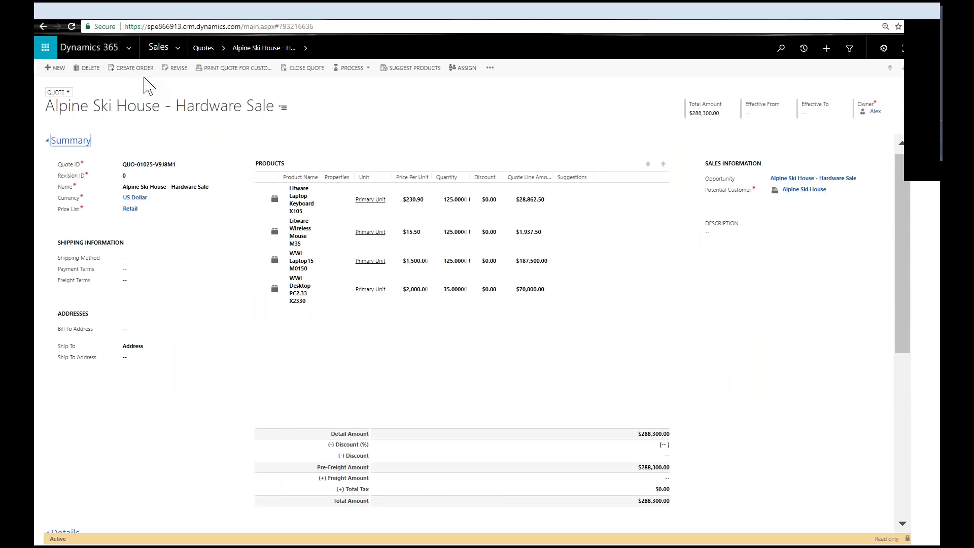
pyautogui.click(303, 71)
pyautogui.click(502, 392)
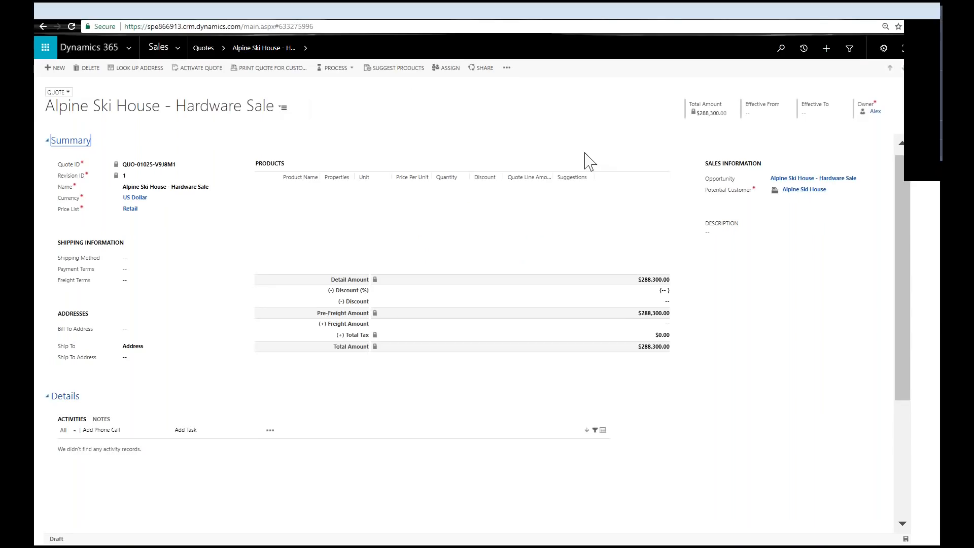
# Return to the linked opportunity from the draft quote and try once more to close it as won with the prefilled details
pyautogui.click(814, 179)
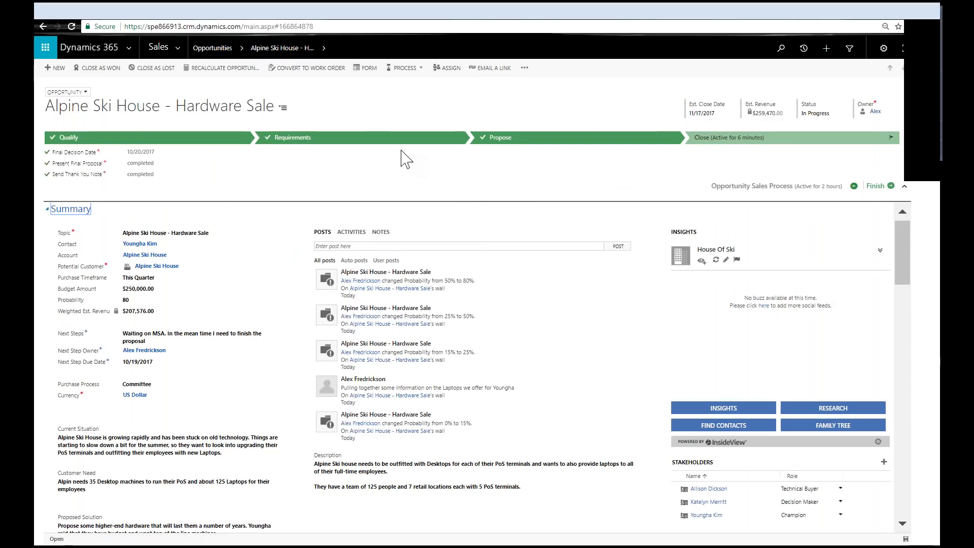
pyautogui.click(97, 68)
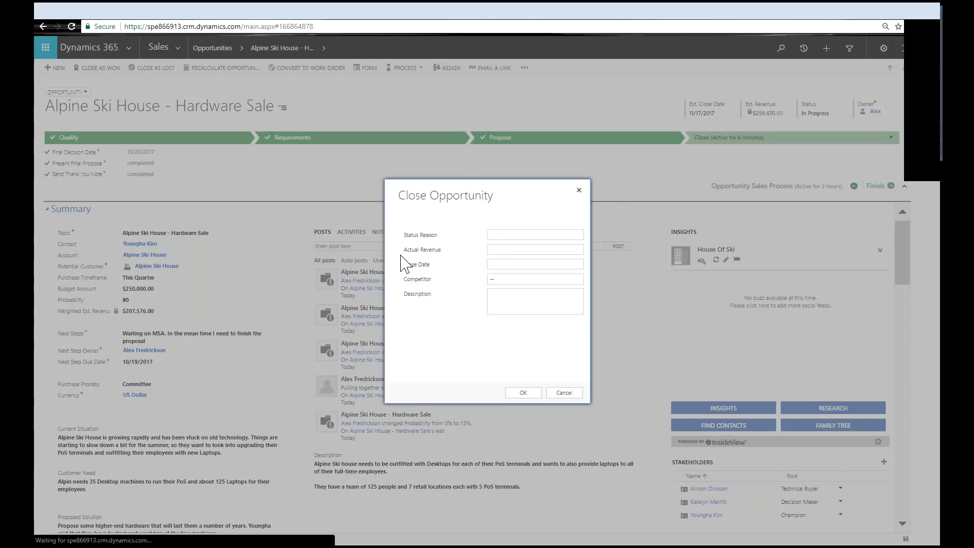
pyautogui.click(524, 393)
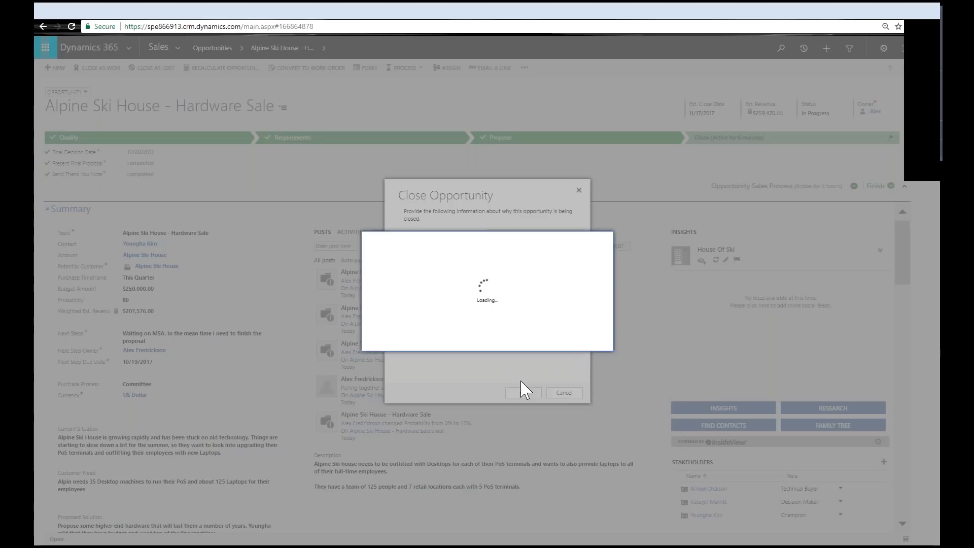
pyautogui.click(580, 341)
pyautogui.click(564, 393)
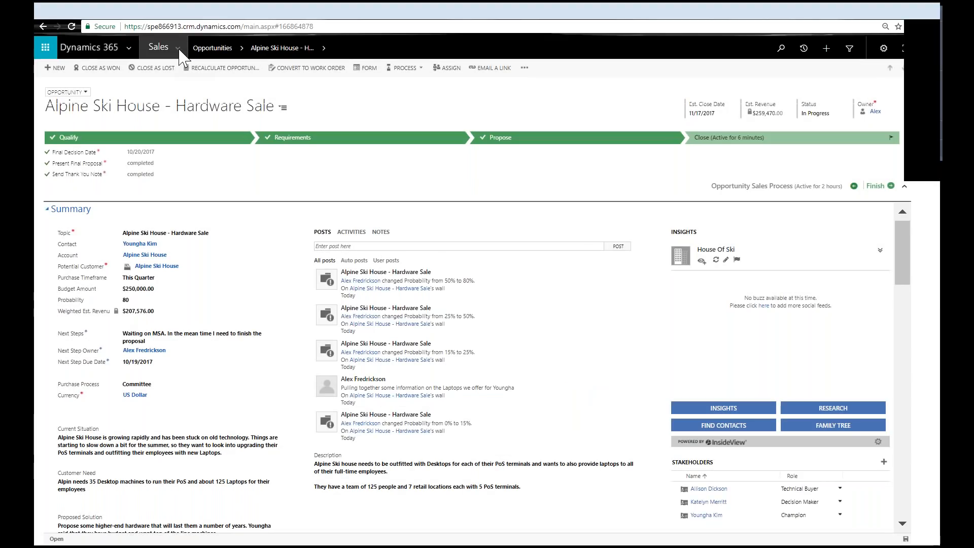
# Go to the sales dashboard and enlarge the Sales Pipeline chart to examine its stages, then close the enlarged view
pyautogui.click(162, 47)
pyautogui.click(66, 136)
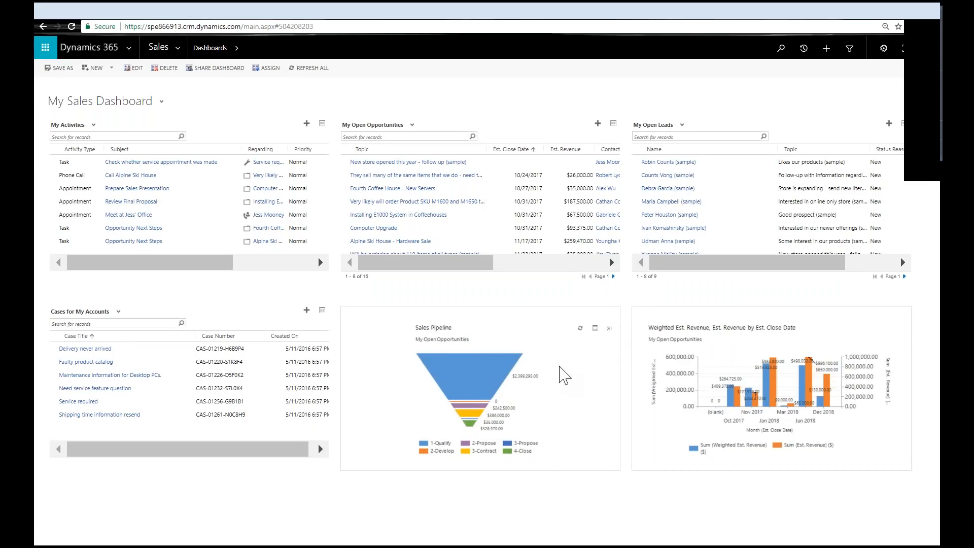
pyautogui.click(609, 329)
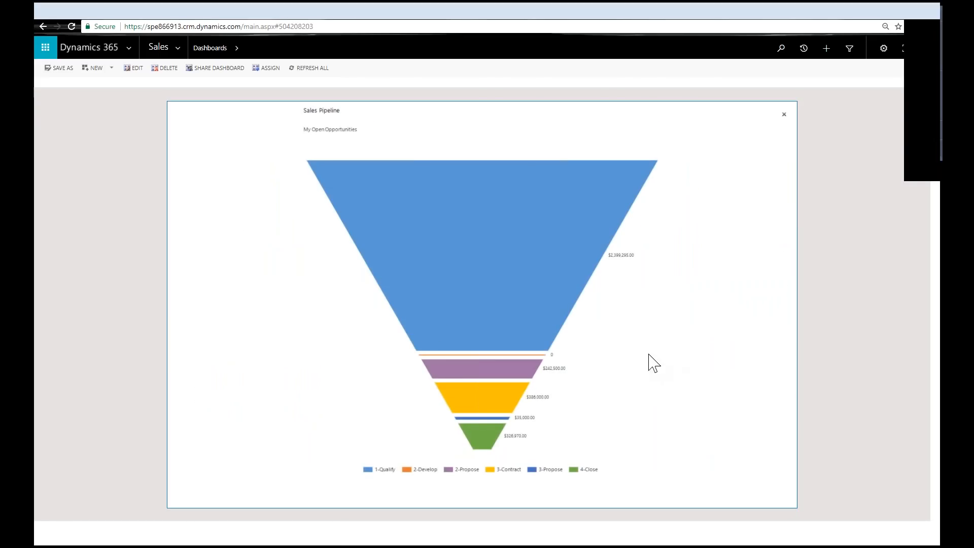
pyautogui.moveTo(598, 191)
pyautogui.moveTo(500, 375)
pyautogui.click(783, 114)
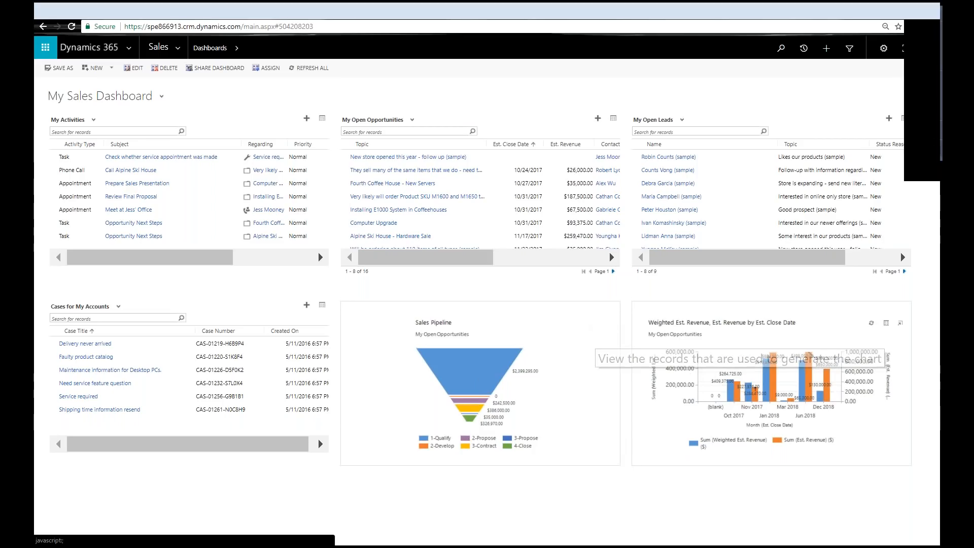
# View the records behind the Sales Pipeline chart in a maximized window and filter them to the 4-Close stage
pyautogui.click(595, 323)
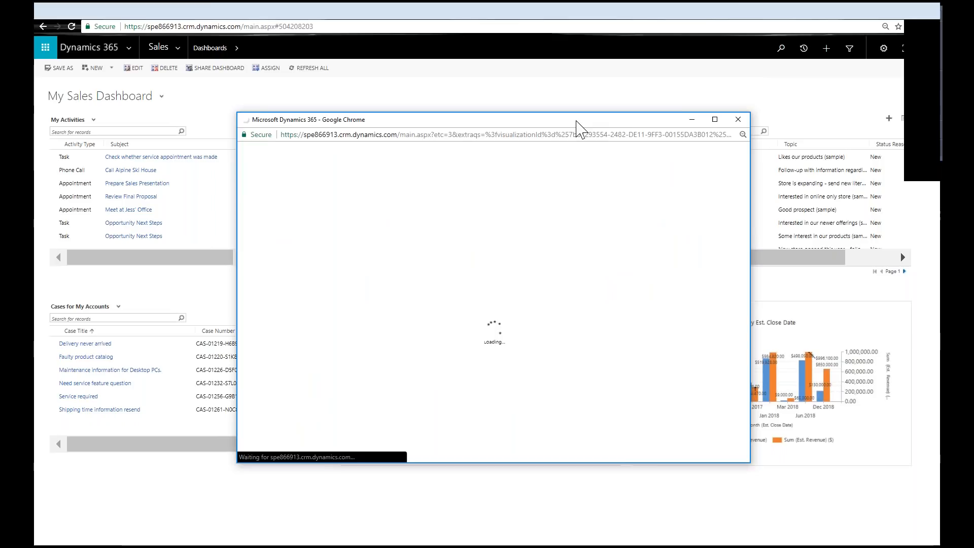
pyautogui.moveTo(573, 108); pyautogui.dragTo(560, 1)
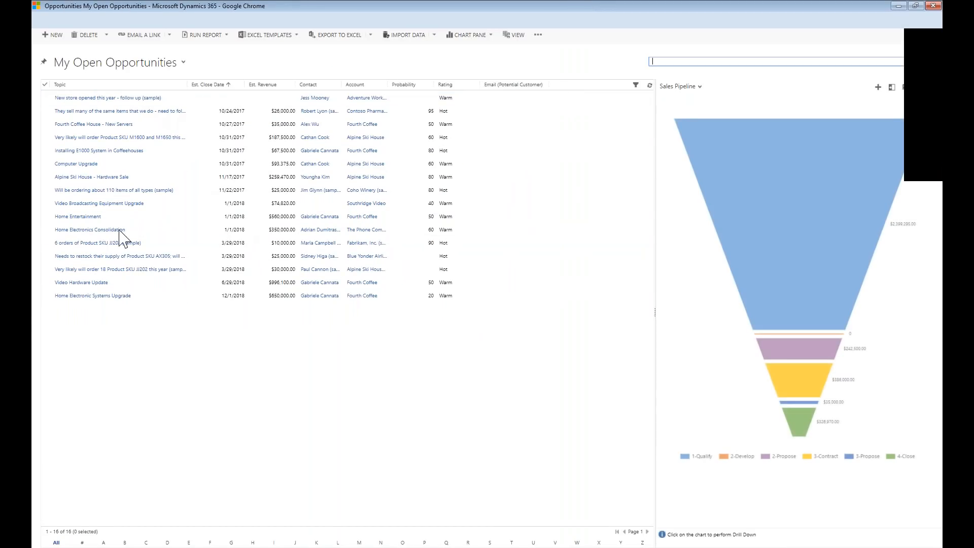
pyautogui.click(798, 426)
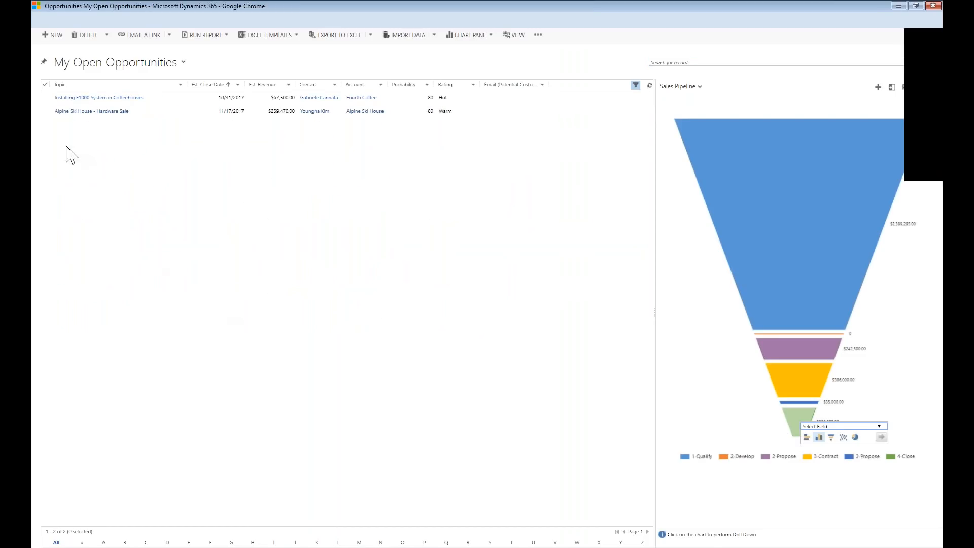
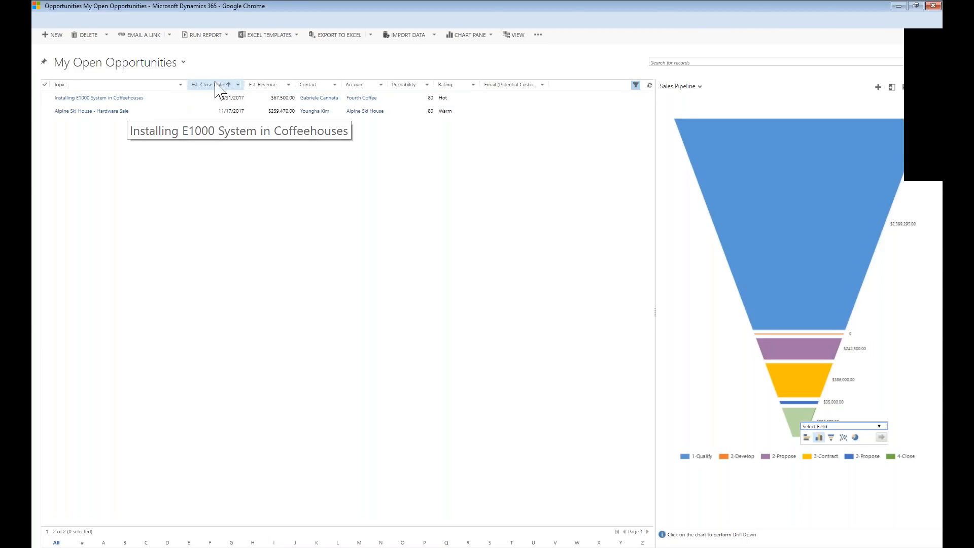
pyautogui.moveTo(496, 17); pyautogui.dragTo(374, 49)
pyautogui.click(634, 33)
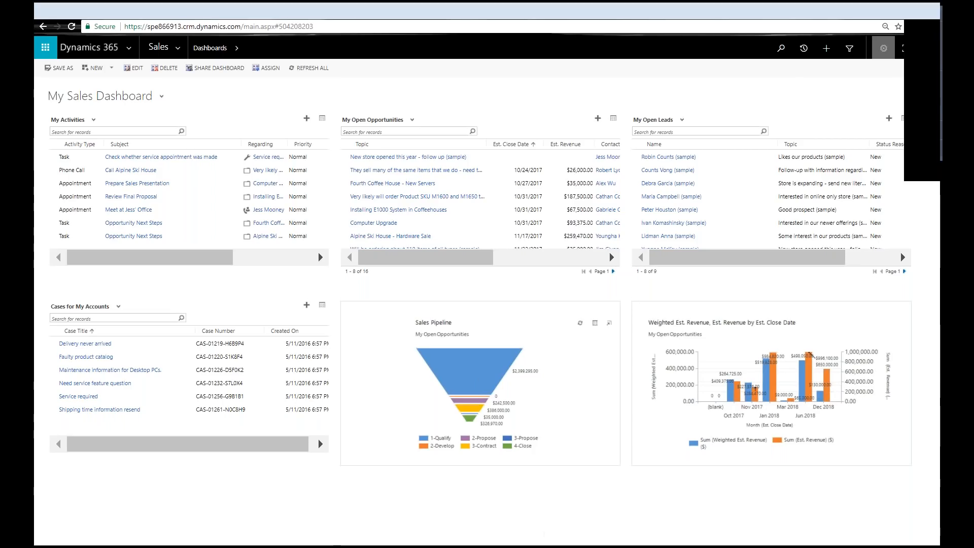
pyautogui.click(883, 48)
pyautogui.click(715, 93)
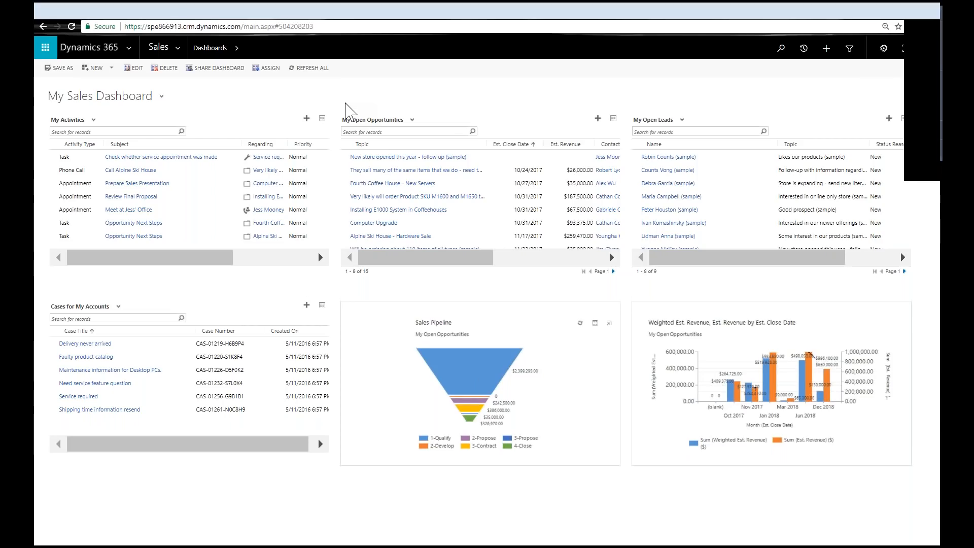
pyautogui.click(935, 151)
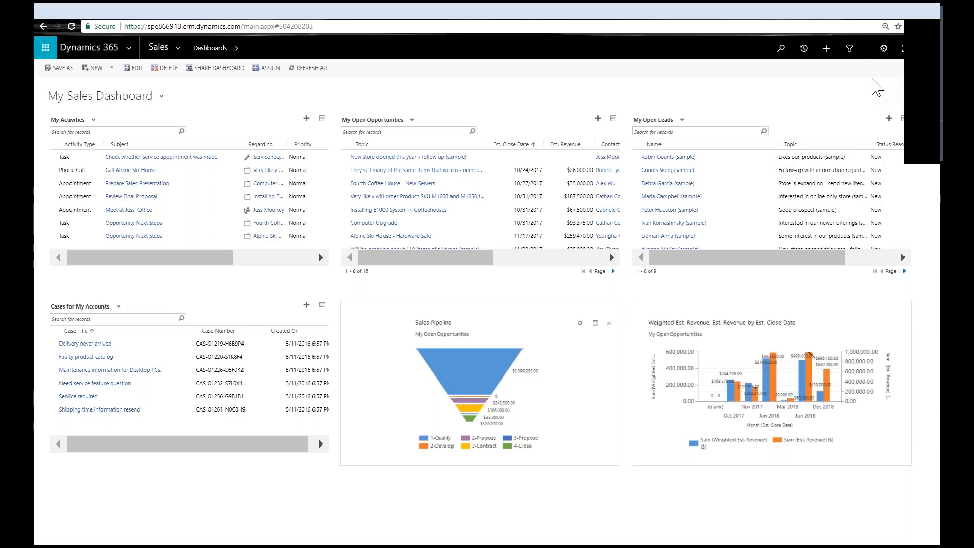
pyautogui.click(937, 22)
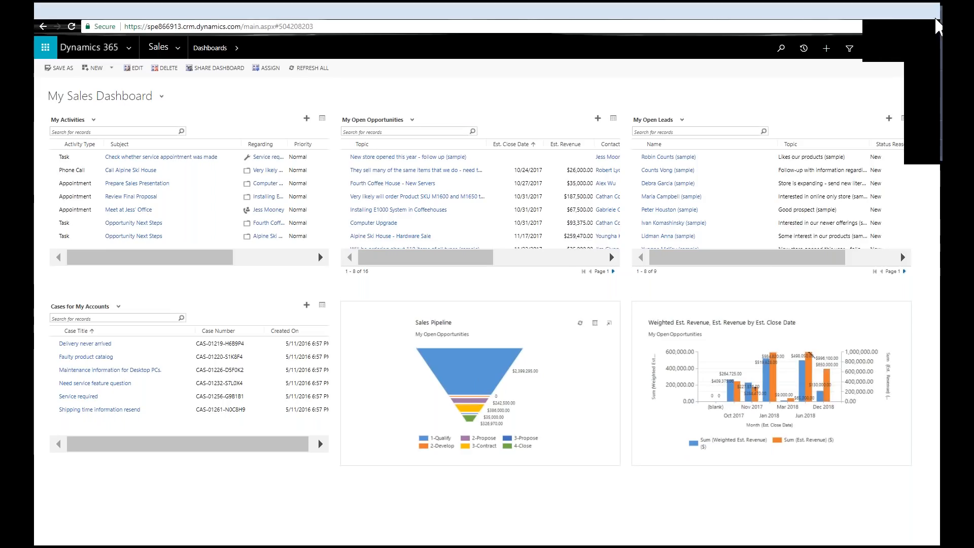